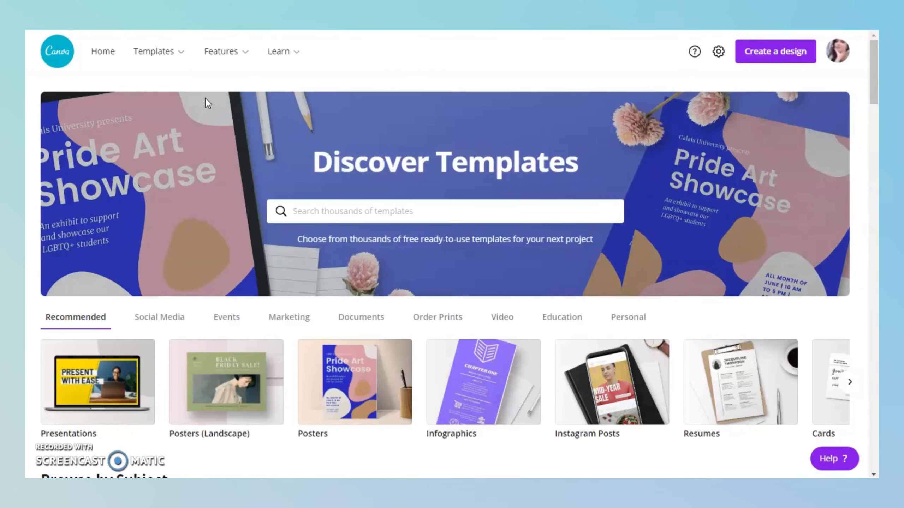
# Search the template library for "invitations" and browse the invitation designs
pyautogui.moveTo(159, 51)
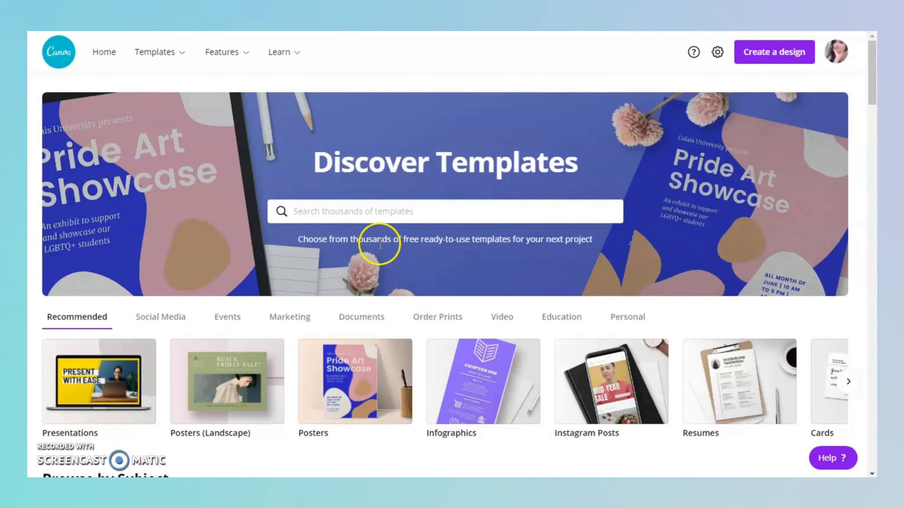
pyautogui.click(398, 212)
pyautogui.write('inv')
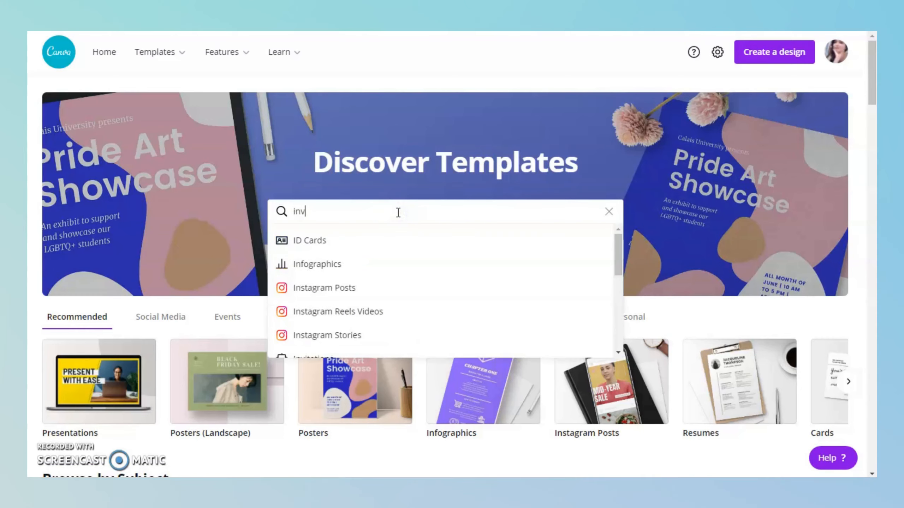
pyautogui.write('itation')
pyautogui.press('Return')
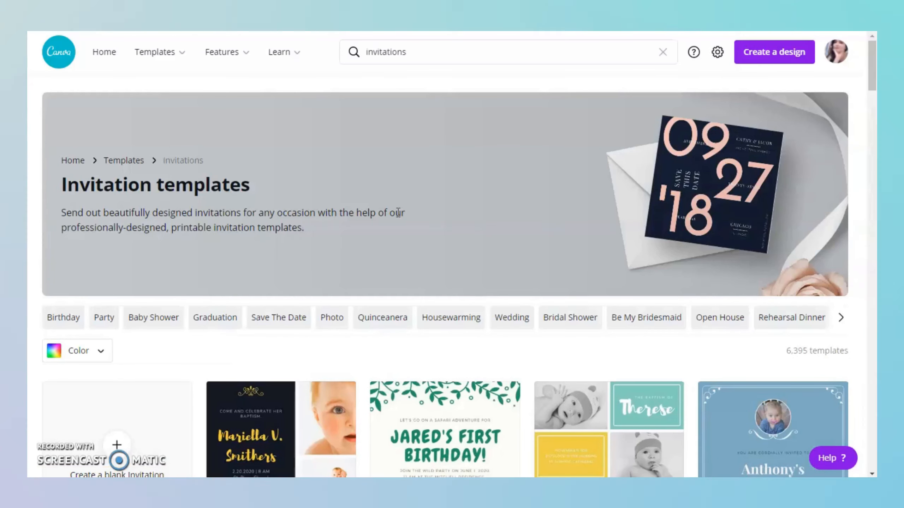
pyautogui.scroll(-8, 422, 242)
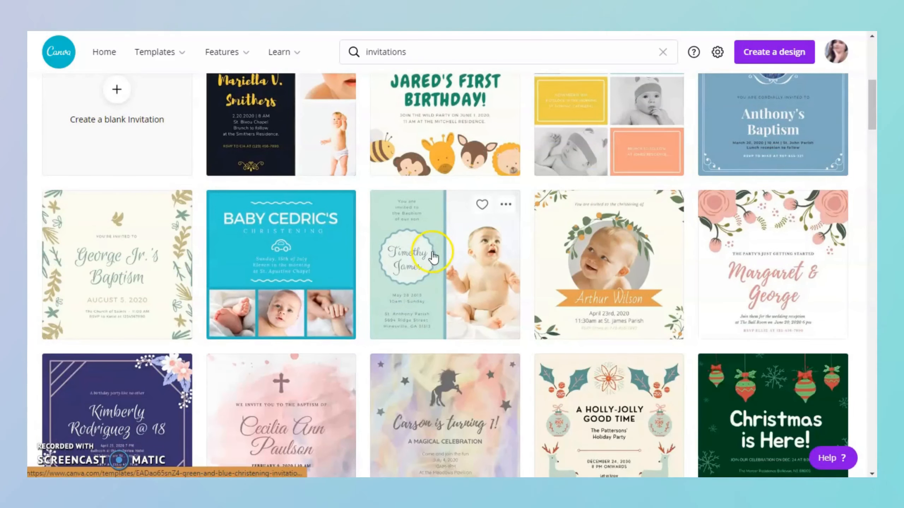
pyautogui.scroll(-3, 431, 254)
pyautogui.scroll(-3, 432, 254)
pyautogui.scroll(-7, 432, 253)
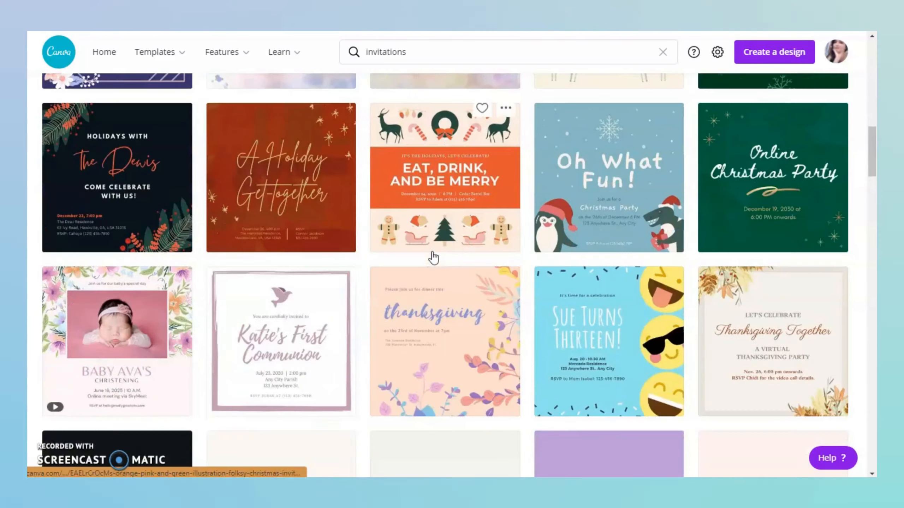
pyautogui.scroll(-1, 432, 251)
# Replace the template search with "greeting cards" and look through the card designs
pyautogui.click(648, 59)
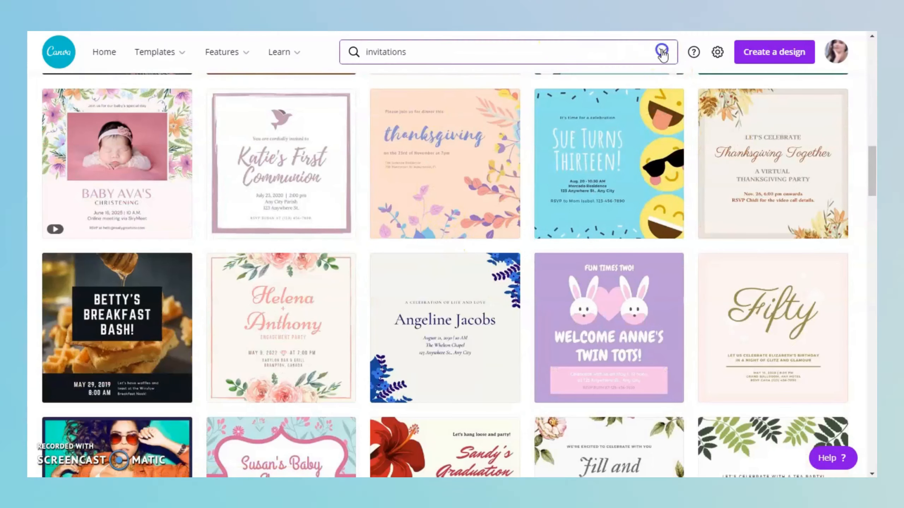
pyautogui.click(663, 52)
pyautogui.write('gree')
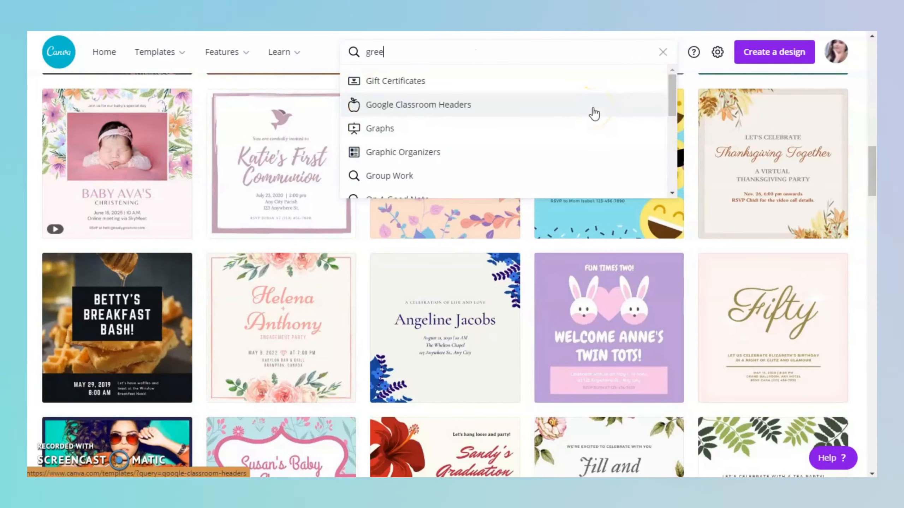
pyautogui.write('tr')
pyautogui.press('BackSpace')
pyautogui.write('ing')
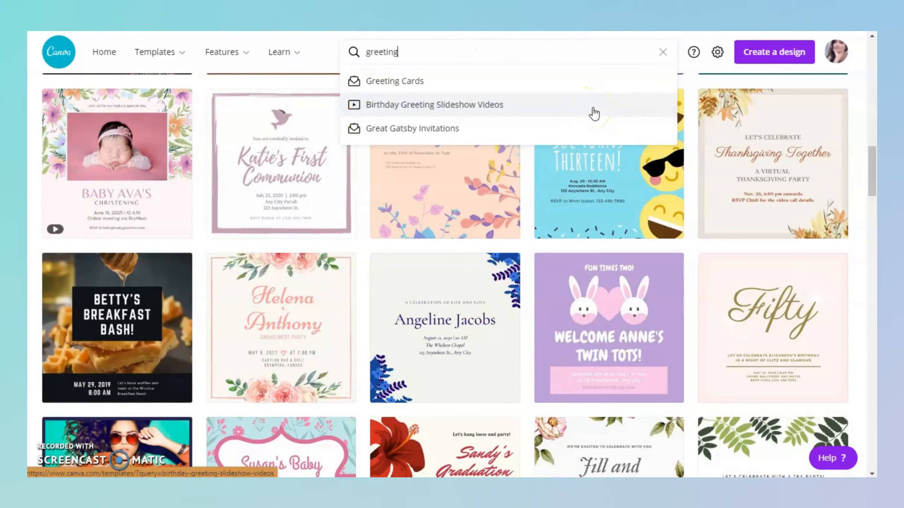
pyautogui.write(' cards')
pyautogui.press('Return')
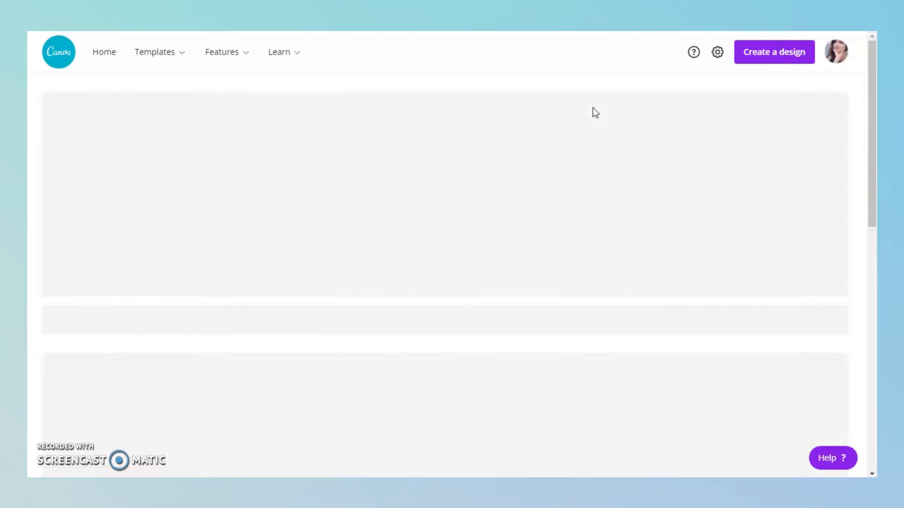
pyautogui.scroll(-20, 576, 219)
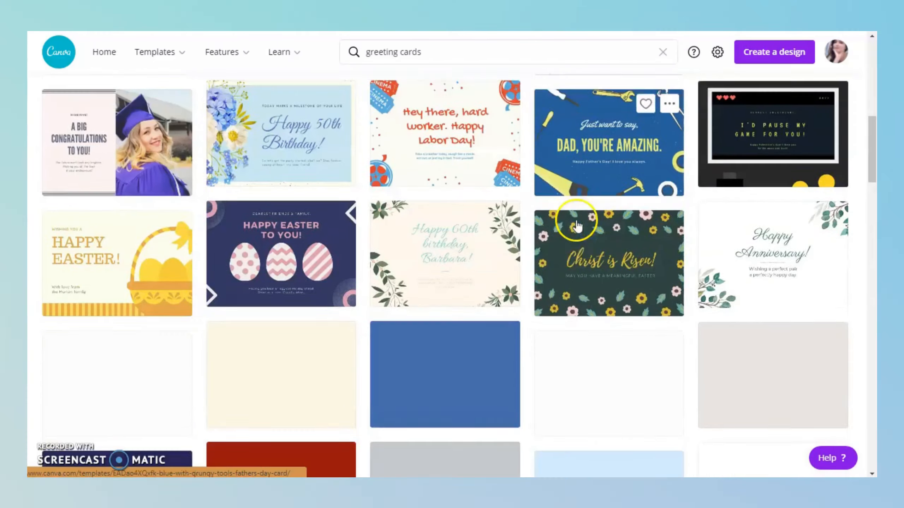
pyautogui.scroll(-15, 578, 225)
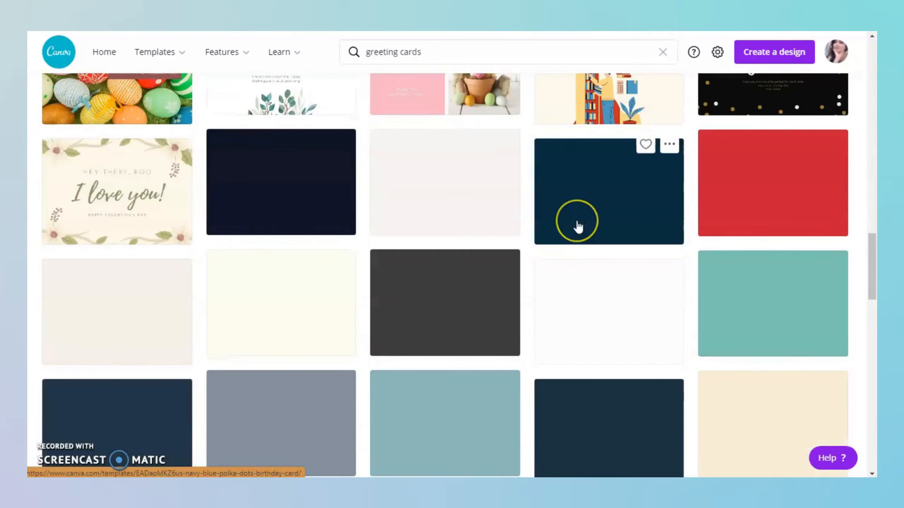
pyautogui.scroll(-2, 578, 226)
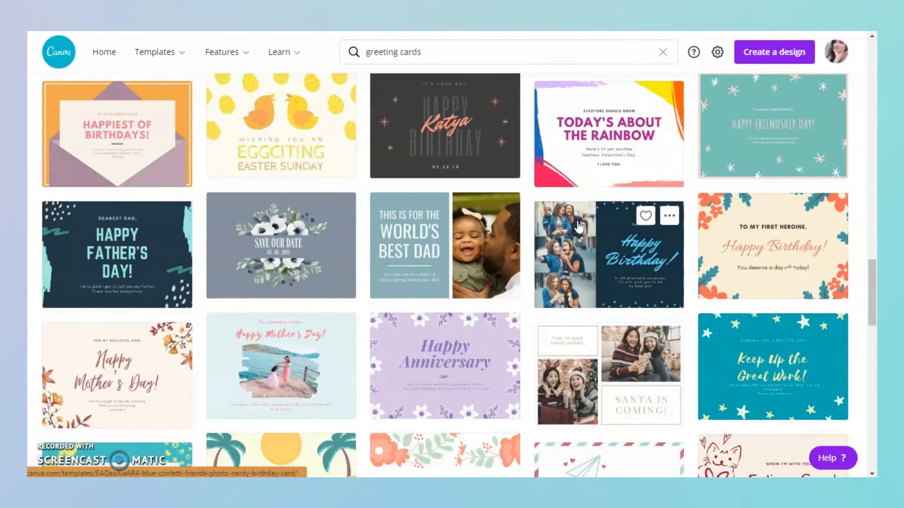
pyautogui.scroll(-2, 579, 222)
pyautogui.scroll(12, 583, 197)
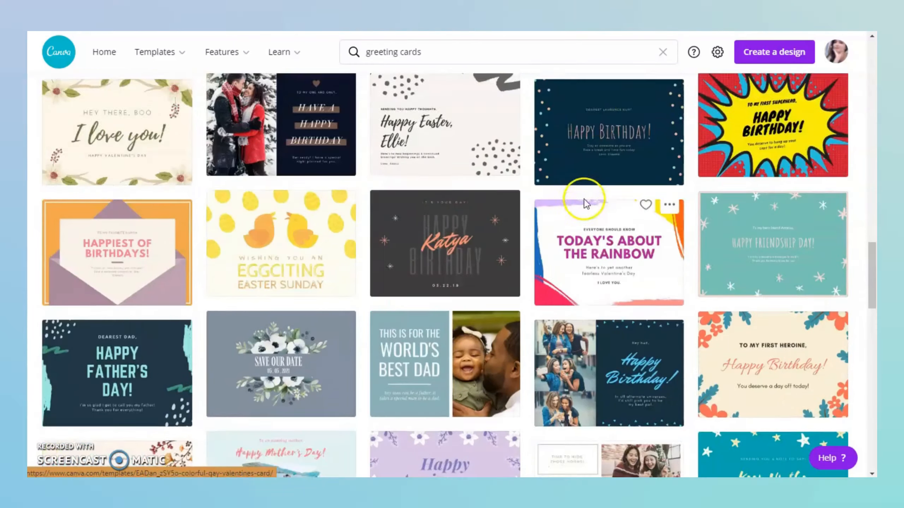
# Search the templates for "birthday" and browse the birthday designs
pyautogui.click(639, 53)
pyautogui.click(666, 55)
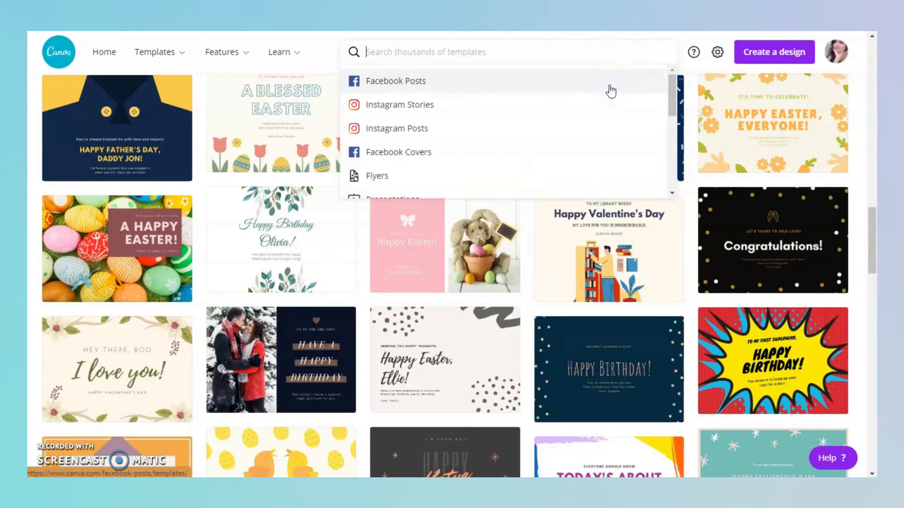
pyautogui.write('birthday')
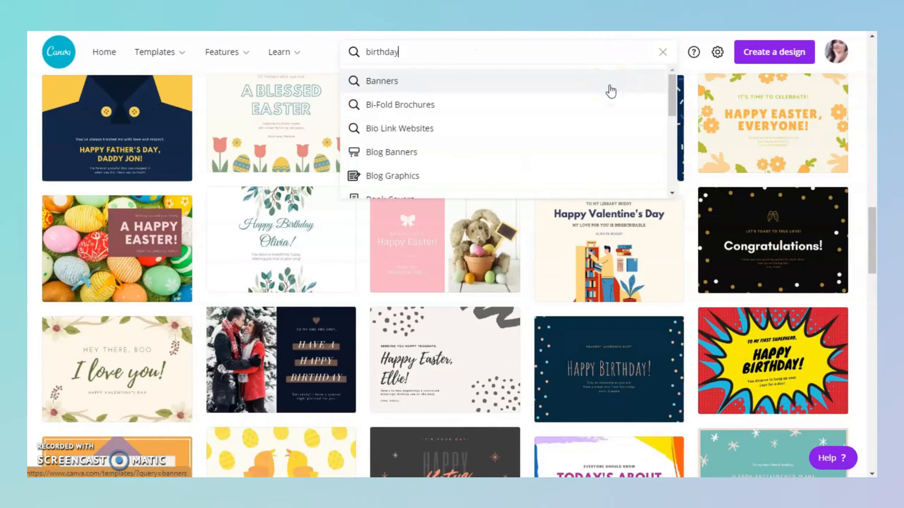
pyautogui.press('Return')
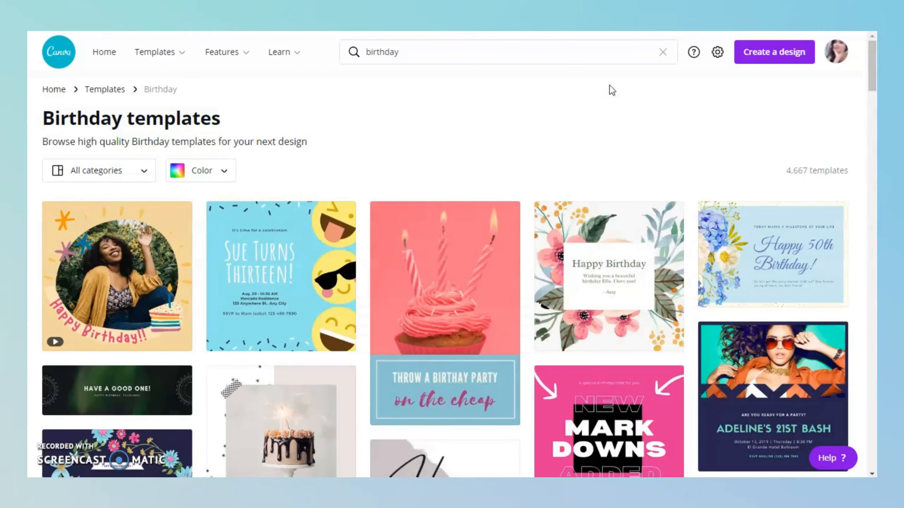
pyautogui.scroll(-20, 648, 195)
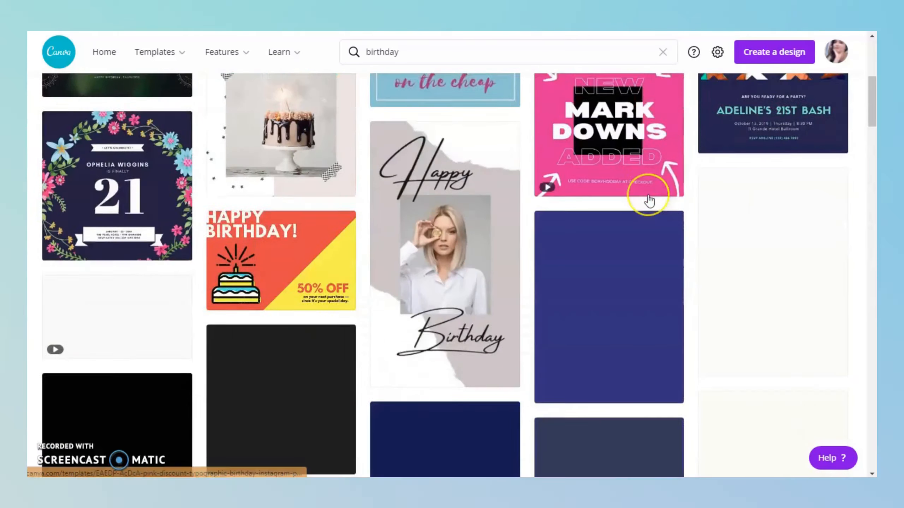
pyautogui.scroll(-20, 650, 198)
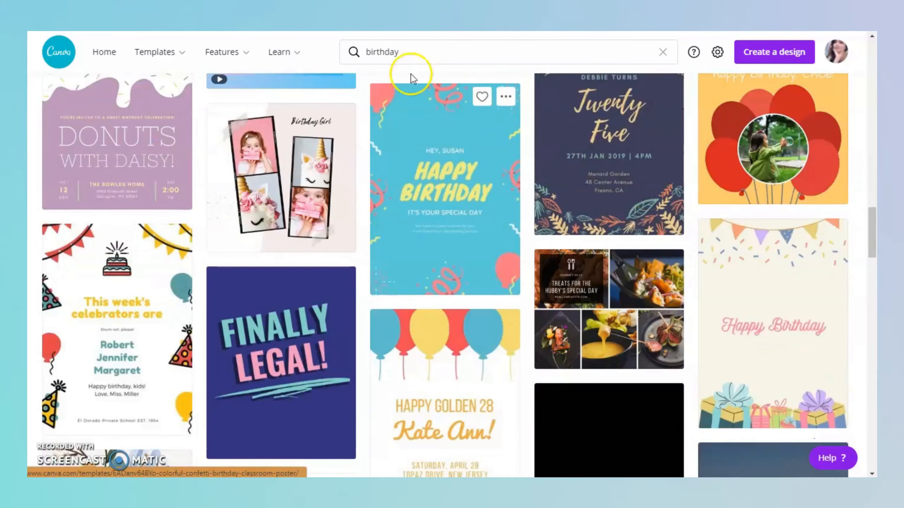
# Change the template search to "wedding" and view the wedding designs
pyautogui.click(370, 51)
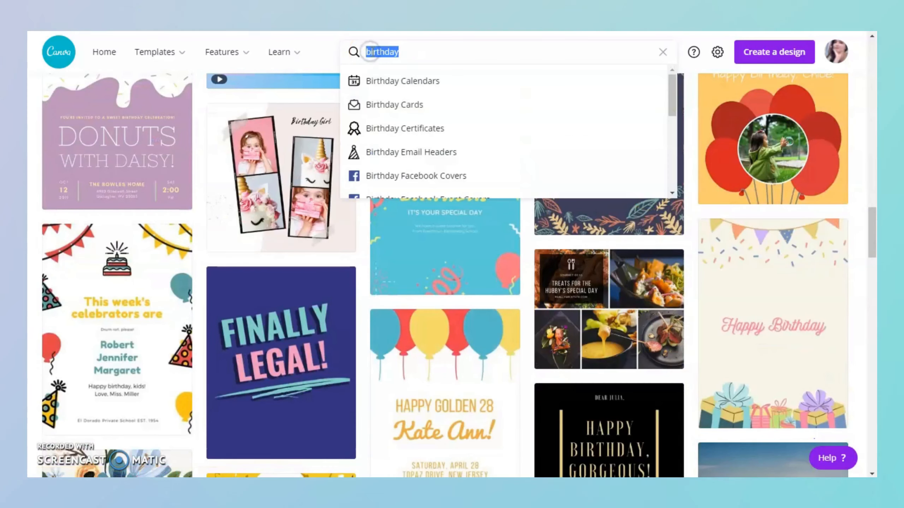
pyautogui.write('wedding')
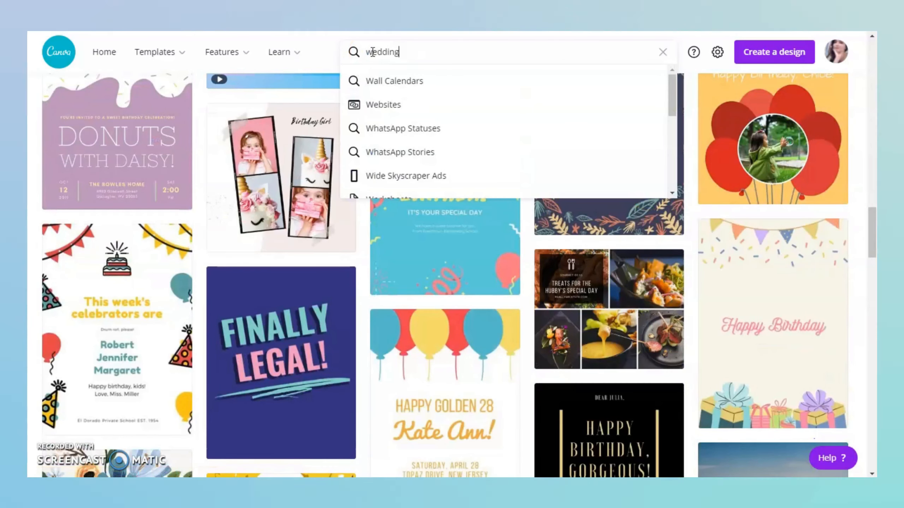
pyautogui.press('Return')
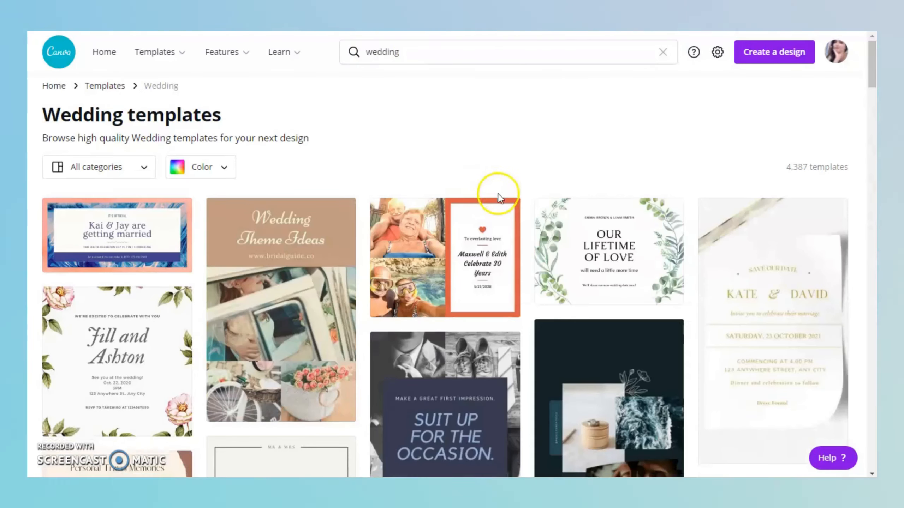
pyautogui.scroll(-15, 499, 198)
# Search the templates for "graduation" and look over the graduation designs
pyautogui.click(377, 53)
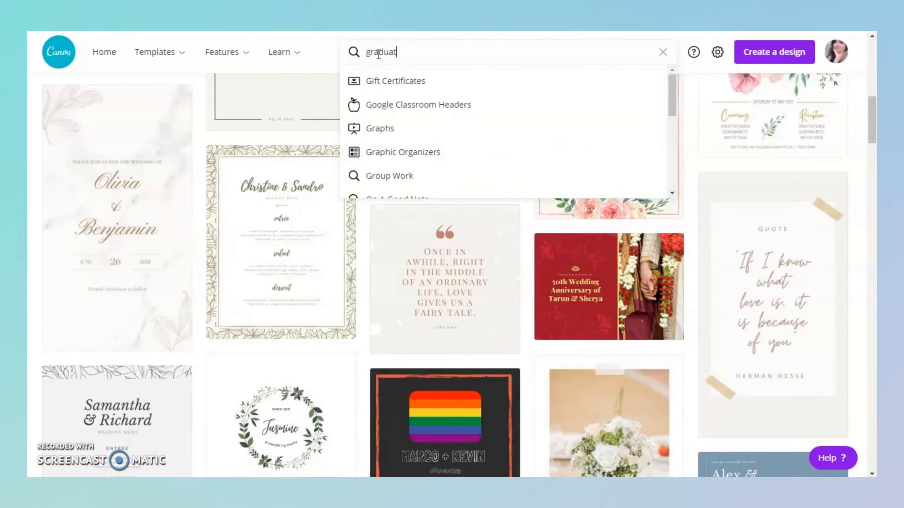
pyautogui.write('graduation')
pyautogui.press('Return')
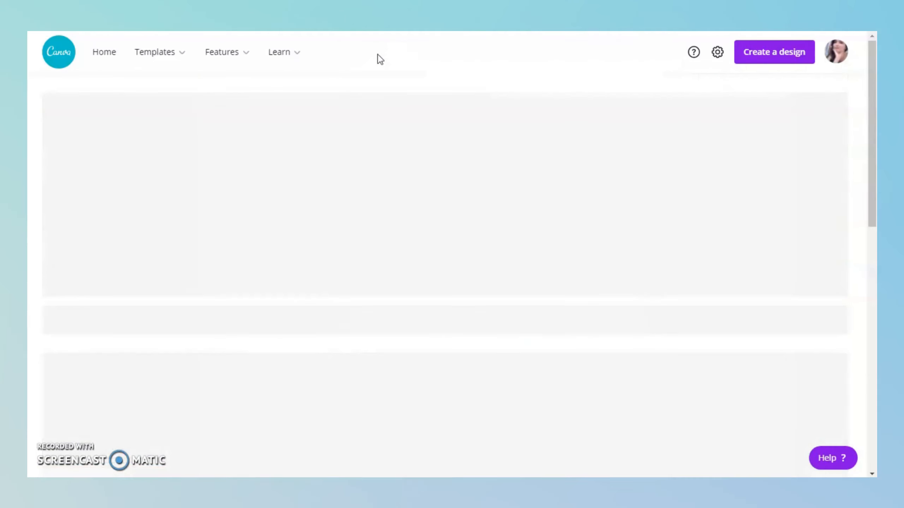
pyautogui.scroll(-15, 559, 250)
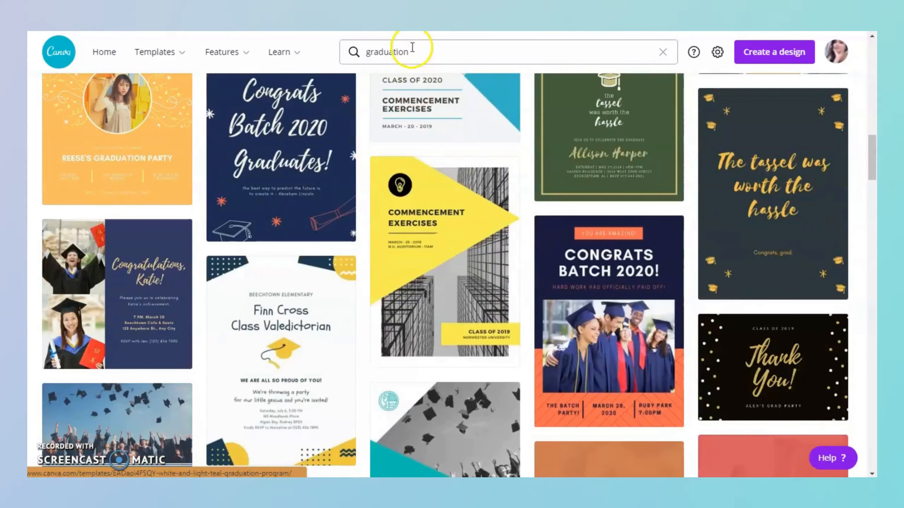
# Change the template search to "Christmas" and browse the Christmas designs
pyautogui.click(395, 54)
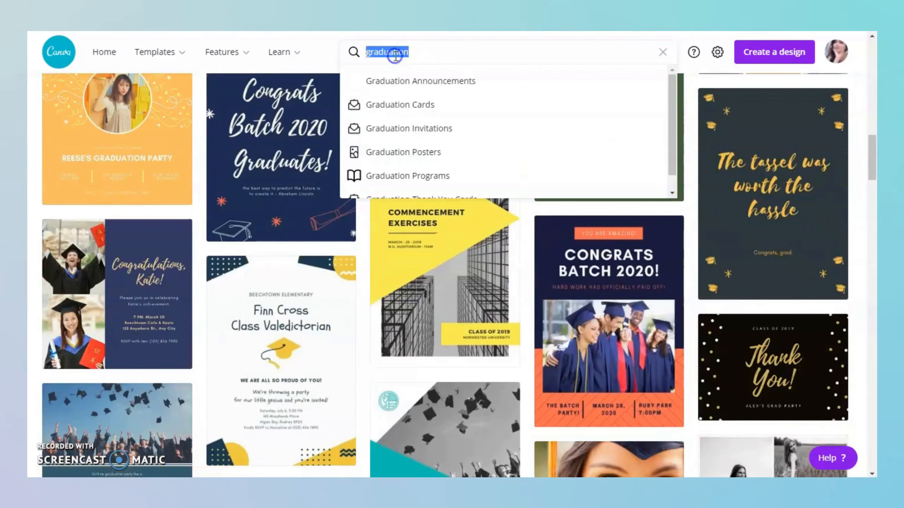
pyautogui.write('Chris')
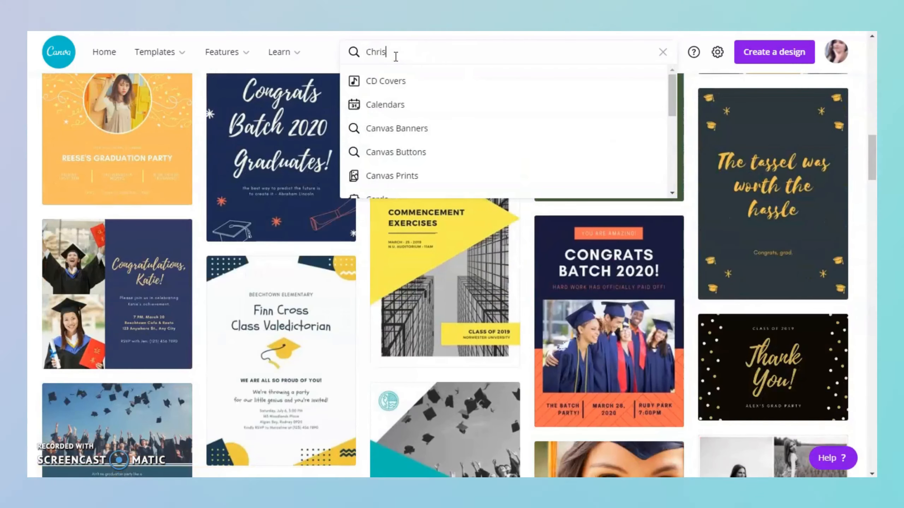
pyautogui.write('tmas')
pyautogui.press('Return')
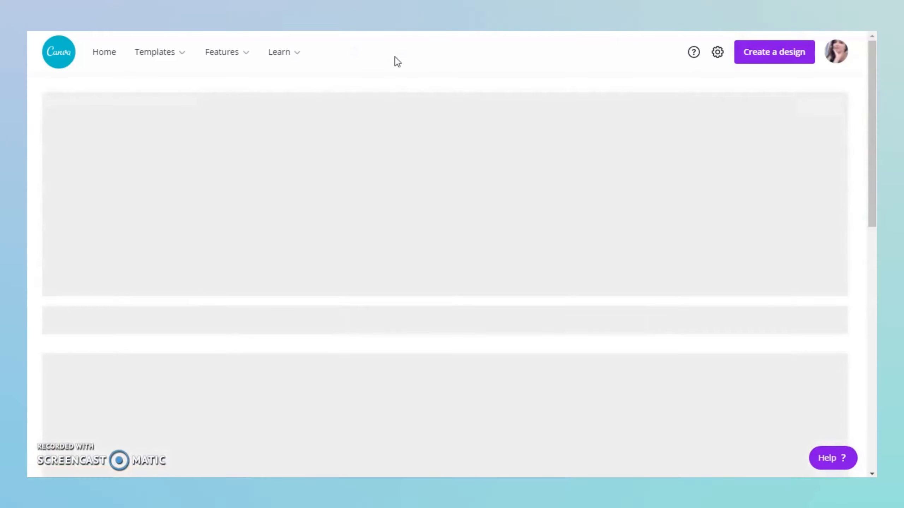
pyautogui.scroll(-10, 459, 129)
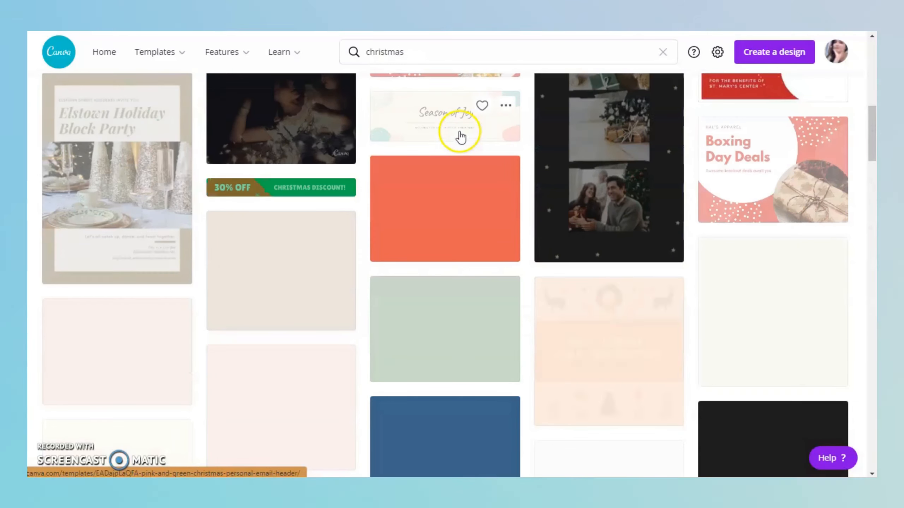
pyautogui.scroll(-5, 461, 135)
pyautogui.scroll(-5, 462, 137)
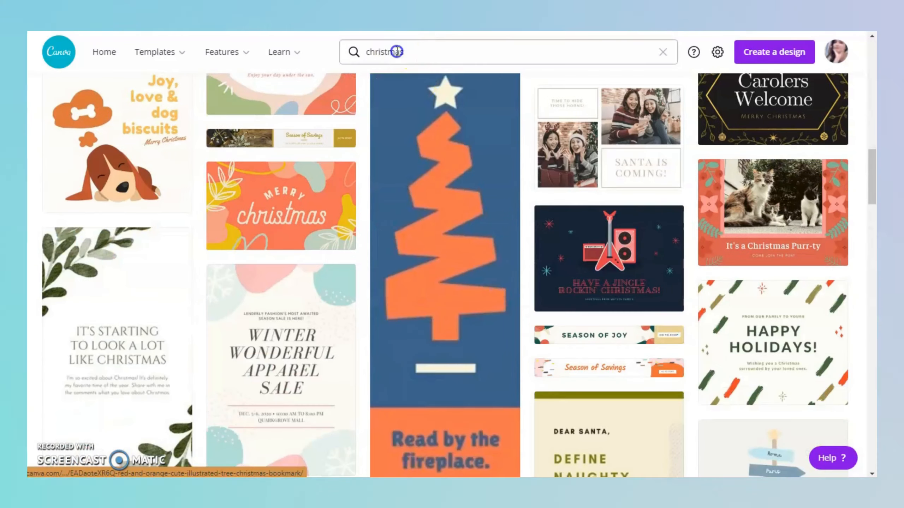
# Search the templates for "Easter", browse the Easter designs and return to the start of the results
pyautogui.click(411, 58)
pyautogui.write('Easter')
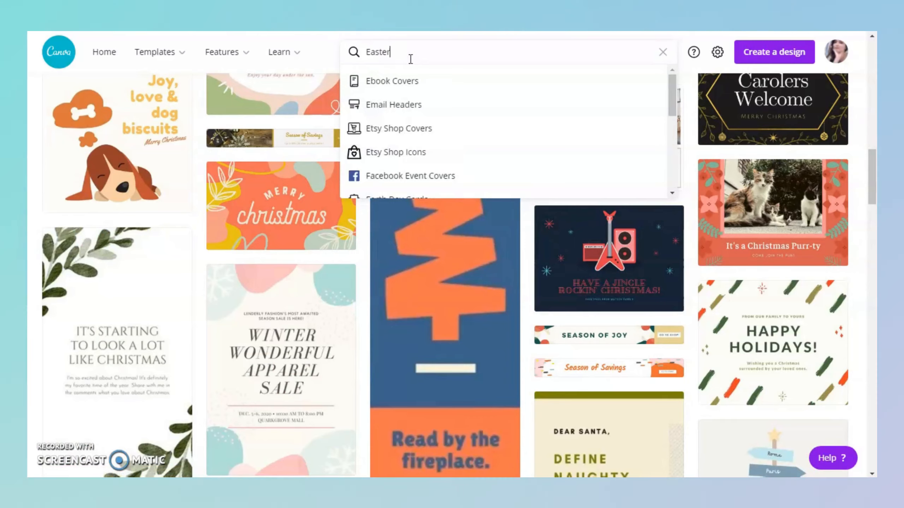
pyautogui.press('Return')
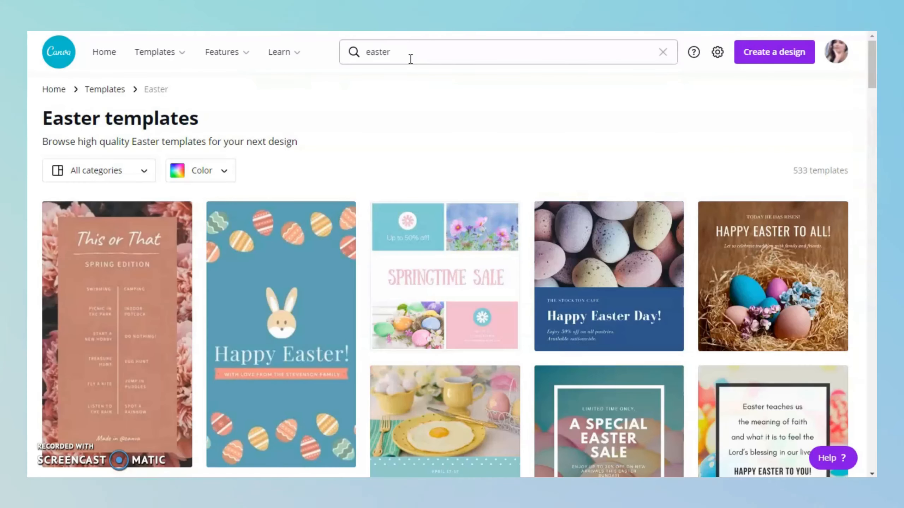
pyautogui.scroll(-20, 481, 221)
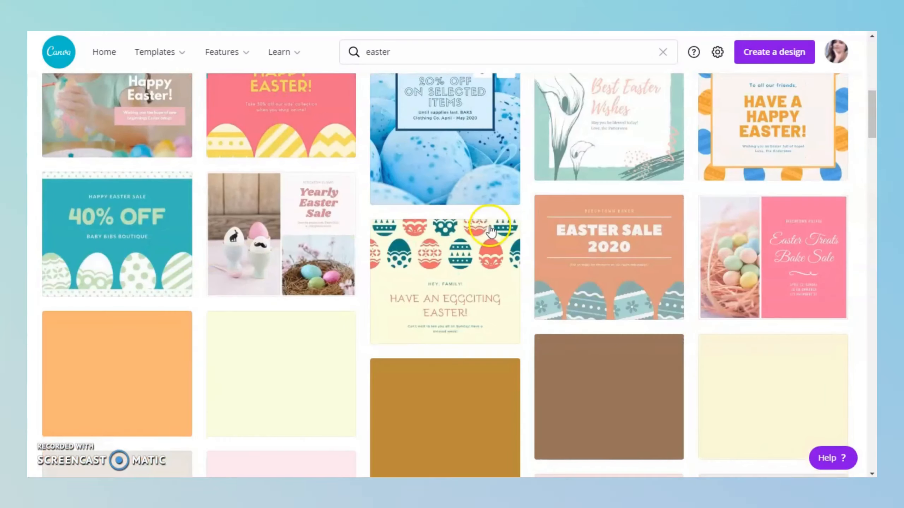
pyautogui.scroll(-6, 492, 231)
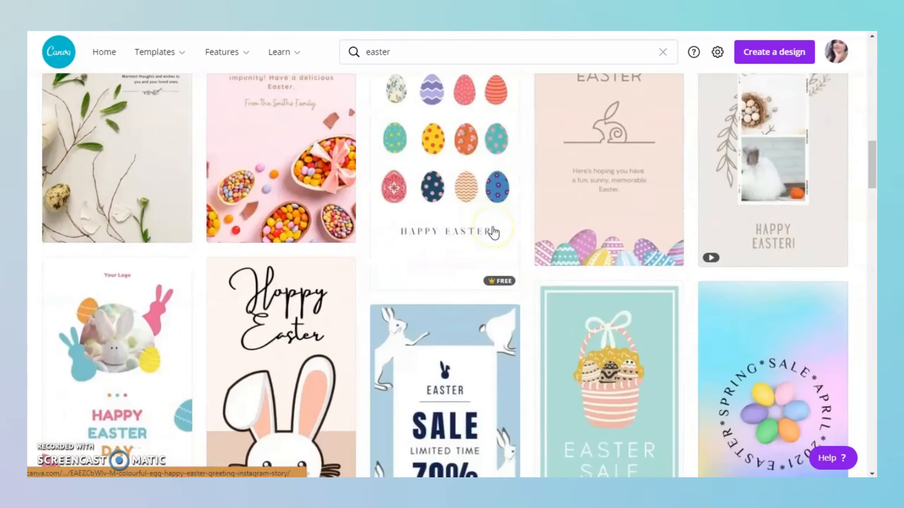
pyautogui.scroll(15, 498, 227)
pyautogui.scroll(6, 501, 225)
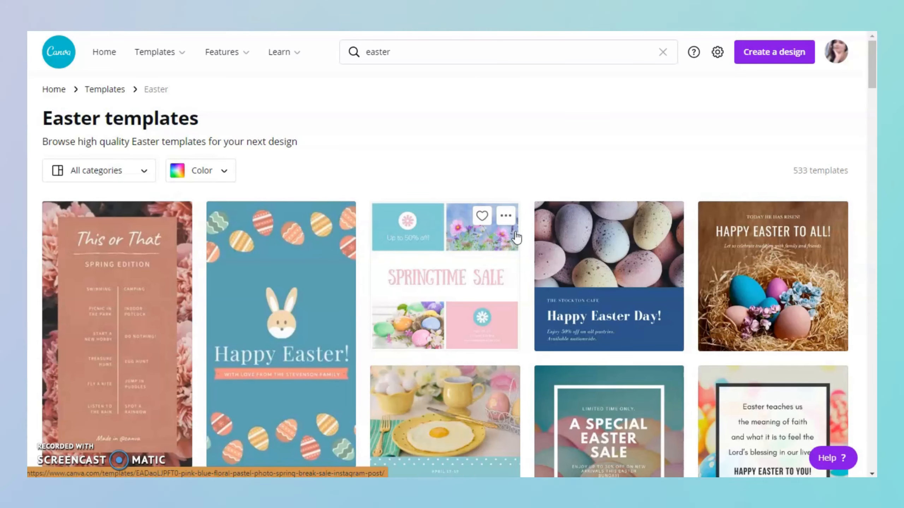
# Open the Photos library from the site's features and look over the Discover photos page
pyautogui.click(229, 55)
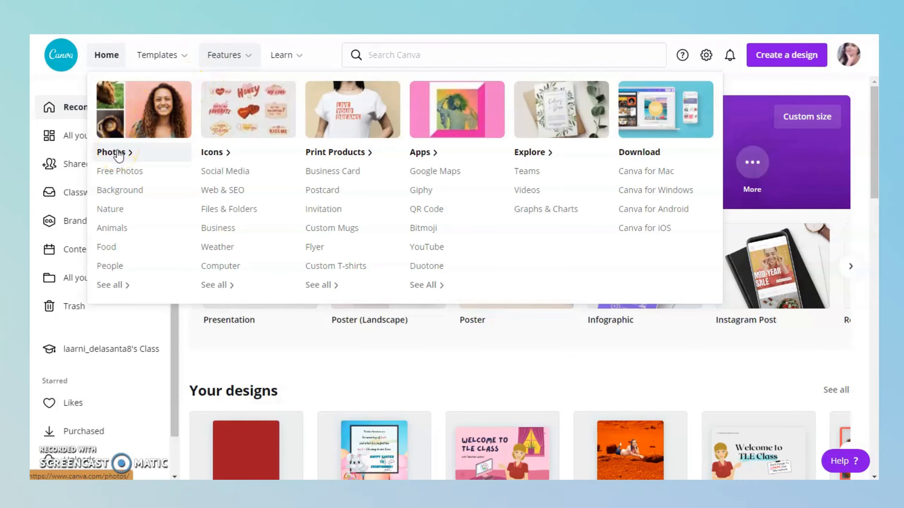
pyautogui.click(121, 154)
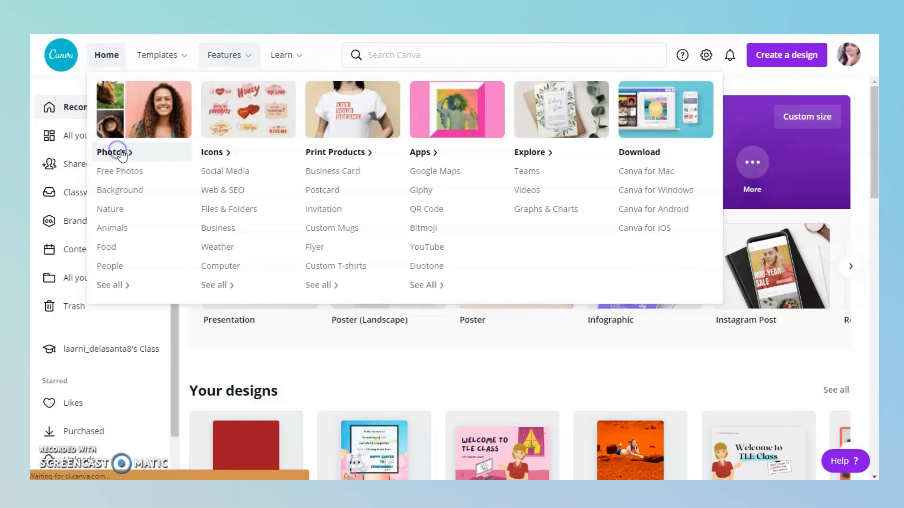
pyautogui.click(142, 167)
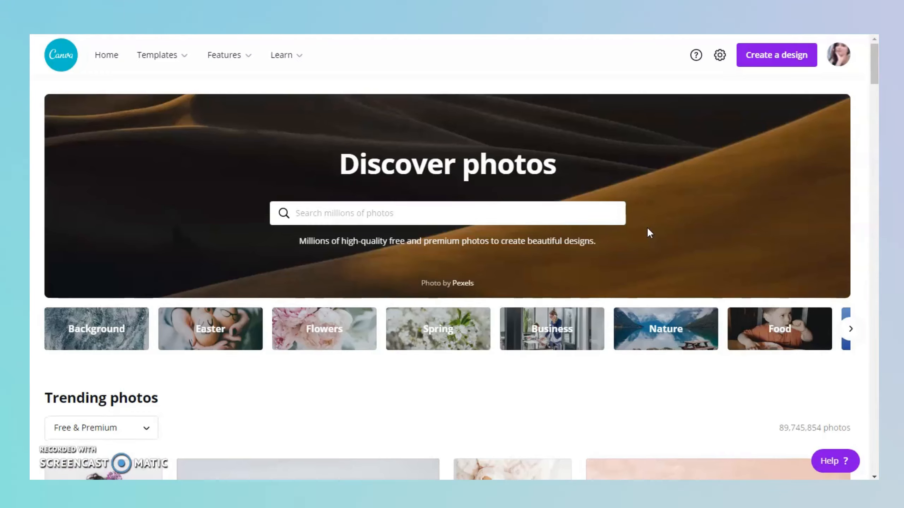
pyautogui.scroll(-7, 647, 229)
pyautogui.scroll(1, 648, 233)
pyautogui.scroll(6, 383, 206)
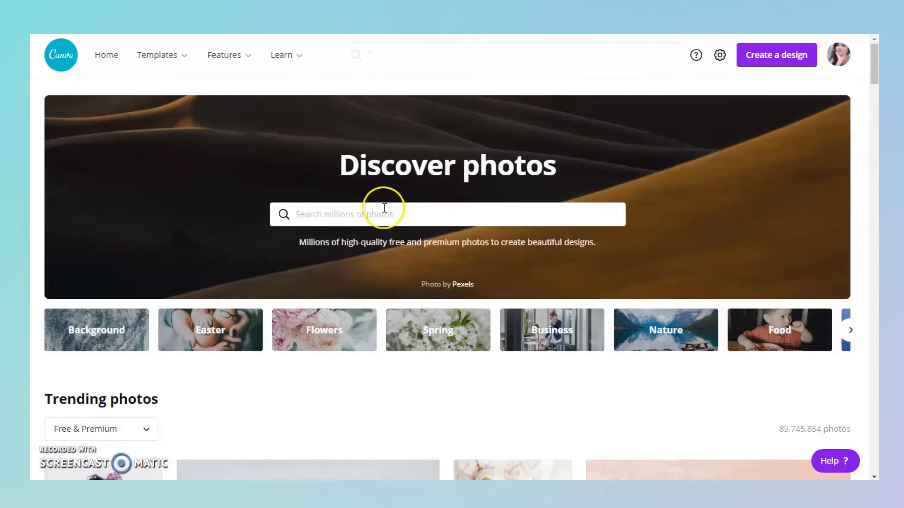
# Search the photo library for "birthday", browse the birthday photos and return to the start of the results
pyautogui.click(395, 214)
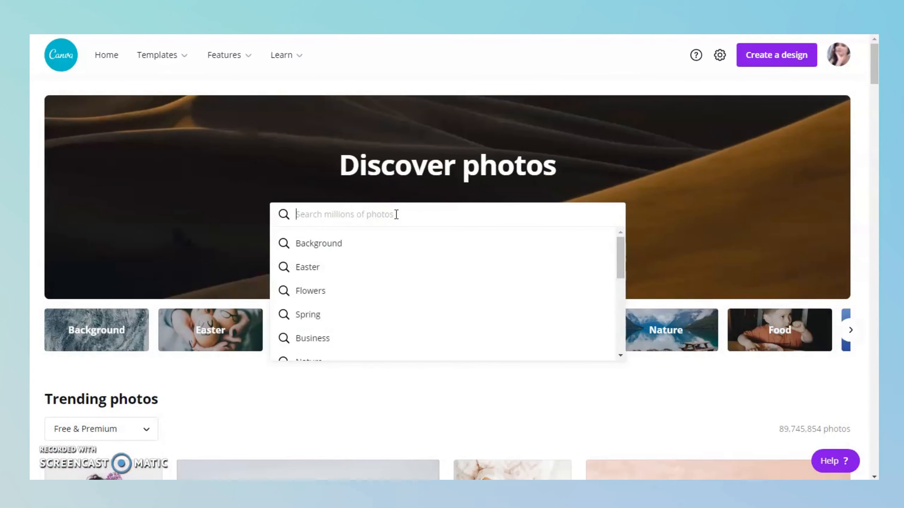
pyautogui.write('birthday')
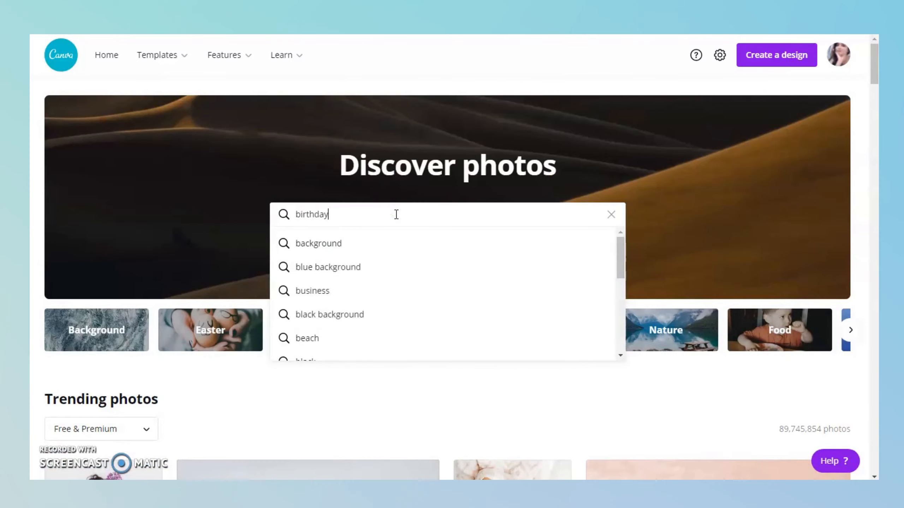
pyautogui.press('Return')
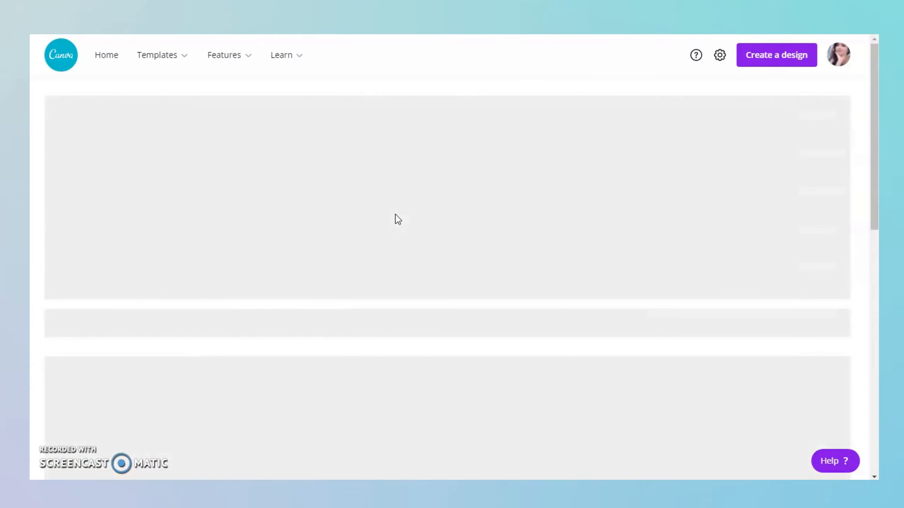
pyautogui.scroll(-12, 438, 257)
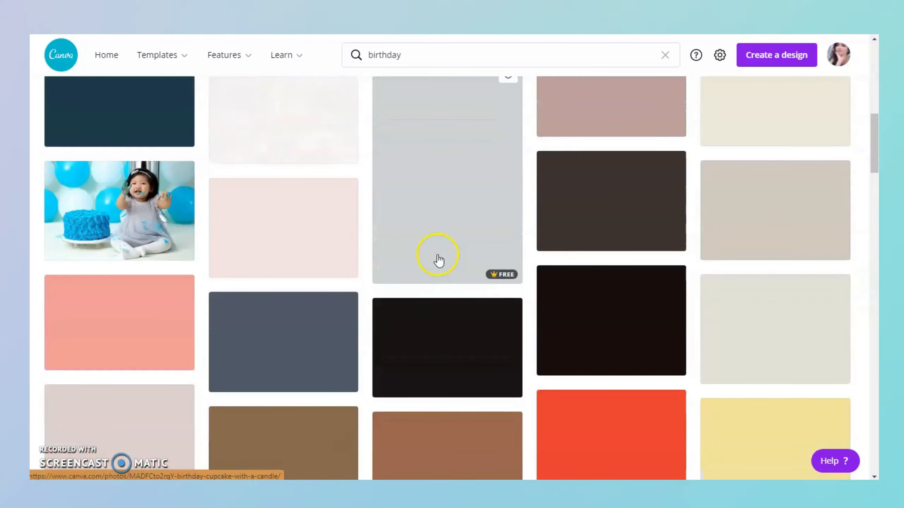
pyautogui.scroll(15, 439, 256)
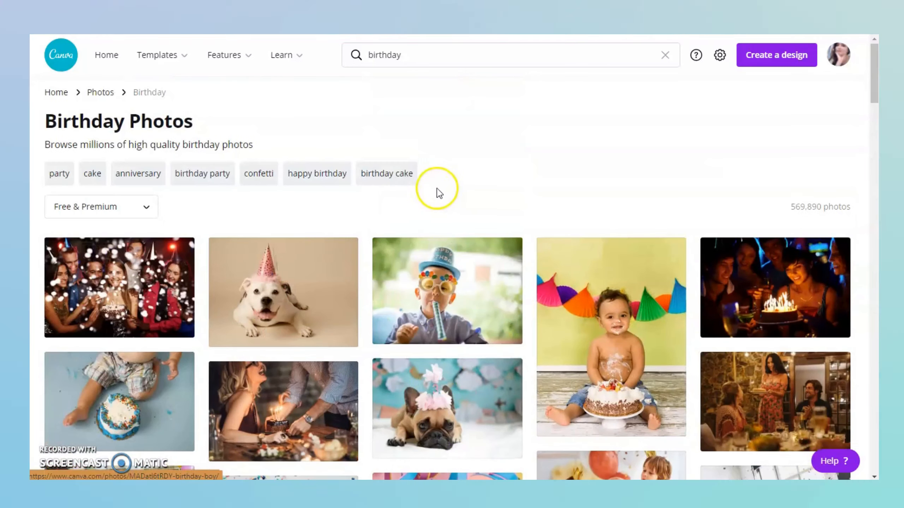
# Change the photo search to "easter" and browse the Easter photos
pyautogui.click(384, 54)
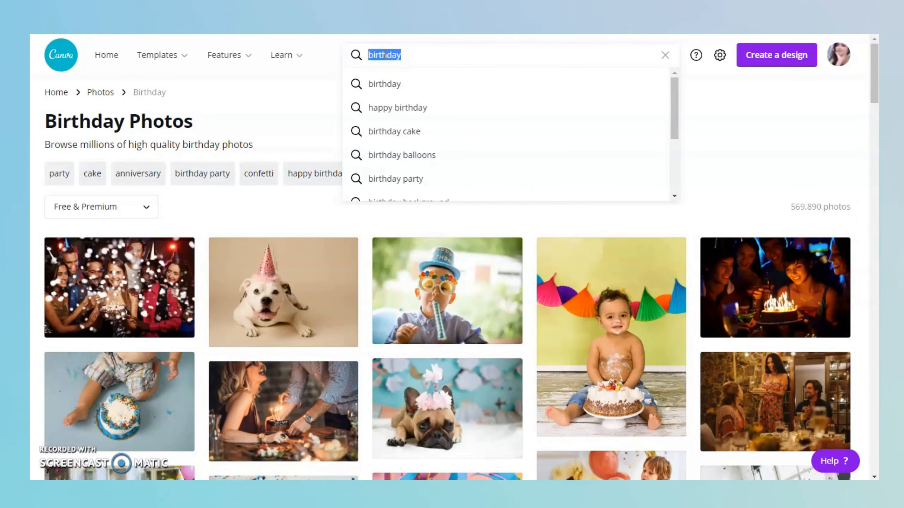
pyautogui.write('easter')
pyautogui.press('Return')
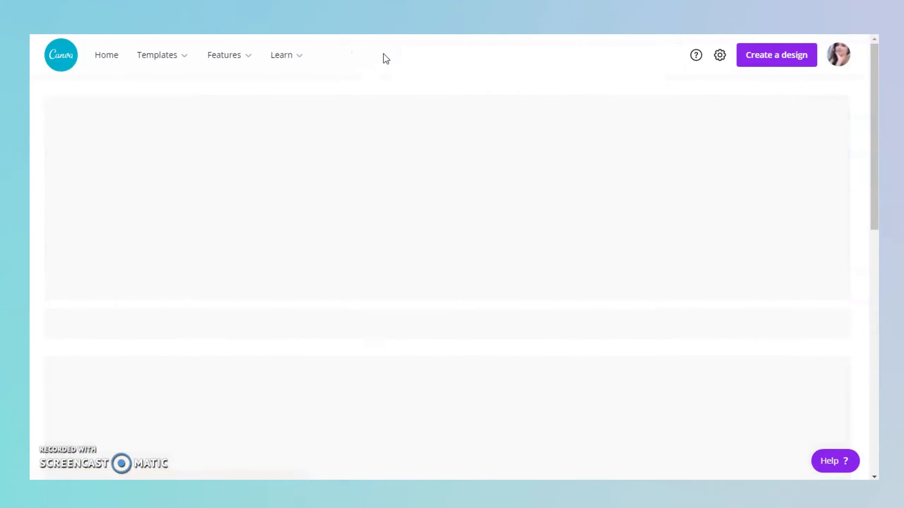
pyautogui.scroll(-2, 567, 235)
pyautogui.scroll(-10, 571, 244)
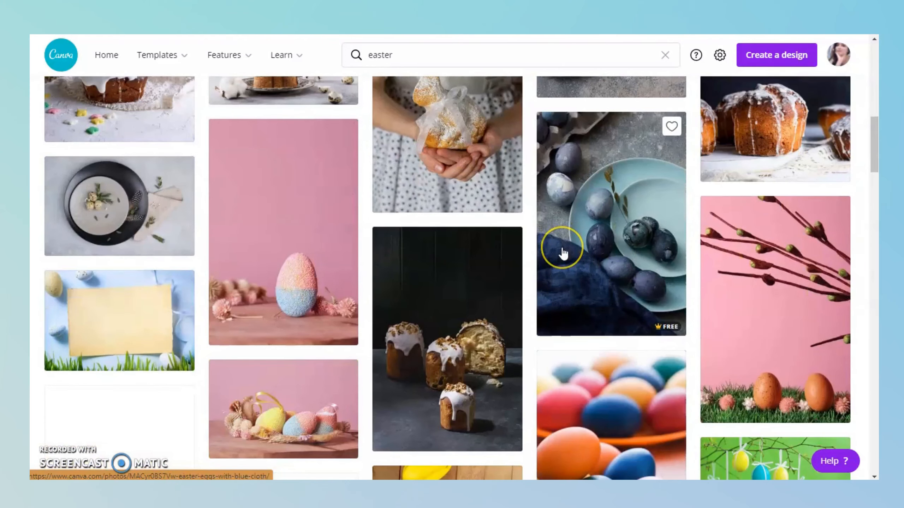
pyautogui.scroll(12, 563, 249)
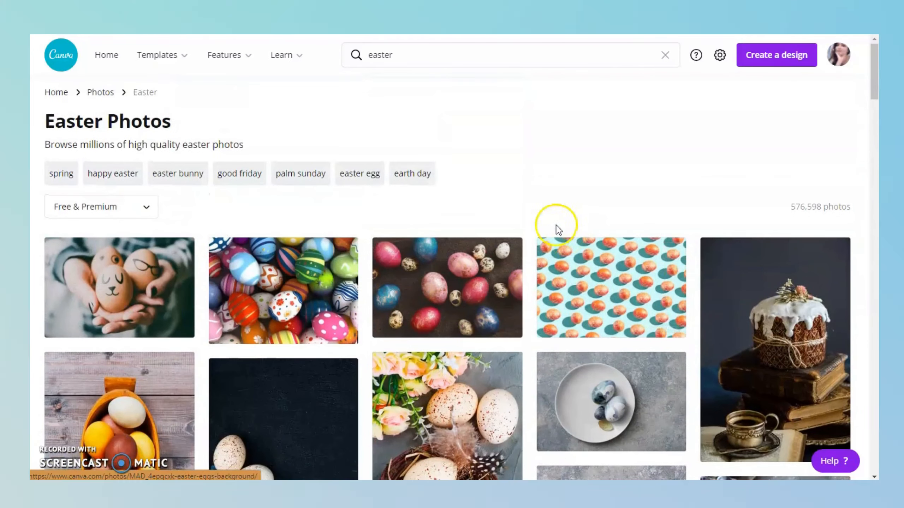
# Open the Icons library from the site's features to view the Discover icons page
pyautogui.click(172, 57)
pyautogui.click(231, 58)
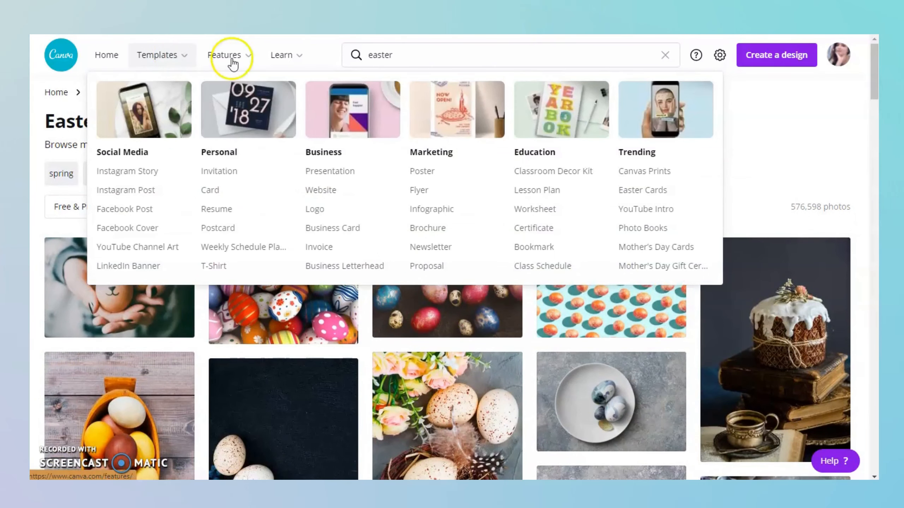
pyautogui.click(224, 160)
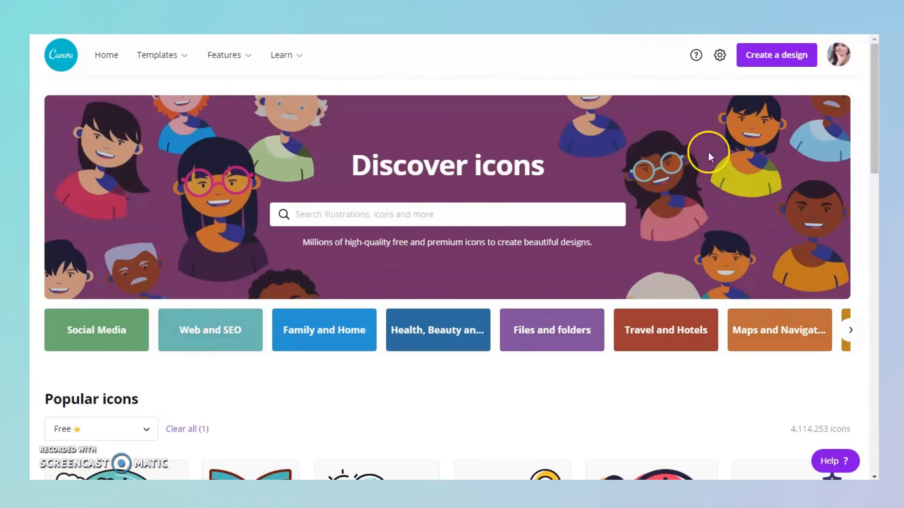
# View the account settings from the profile and return to the home page
pyautogui.click(842, 61)
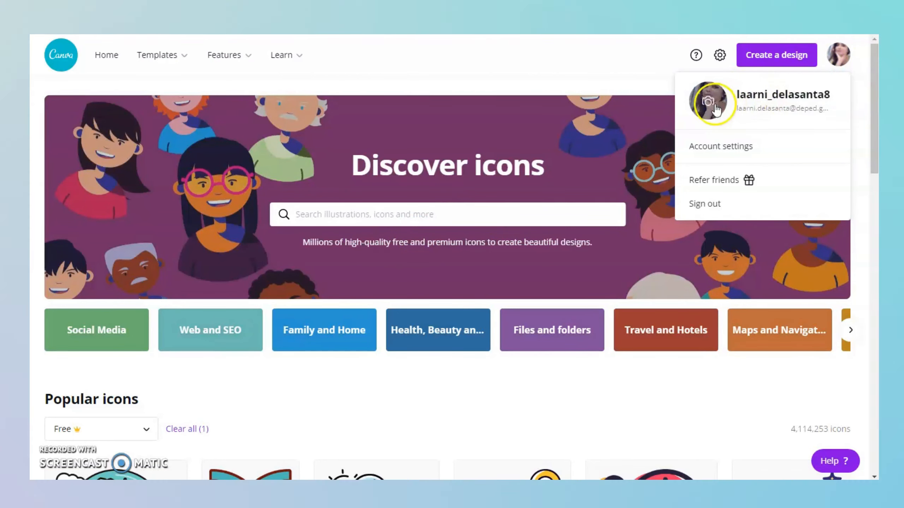
pyautogui.click(723, 150)
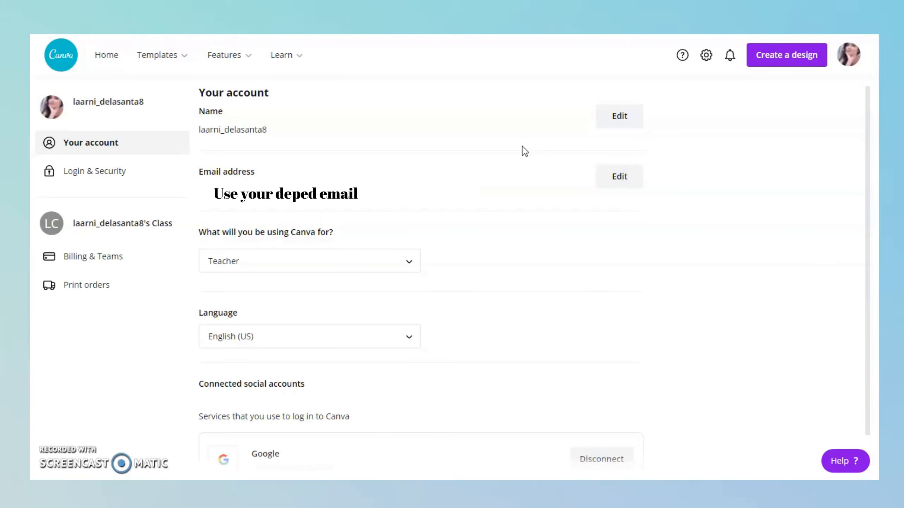
pyautogui.click(106, 55)
# Open the Discover Templates page and search the templates for "Easter"
pyautogui.moveTo(159, 57)
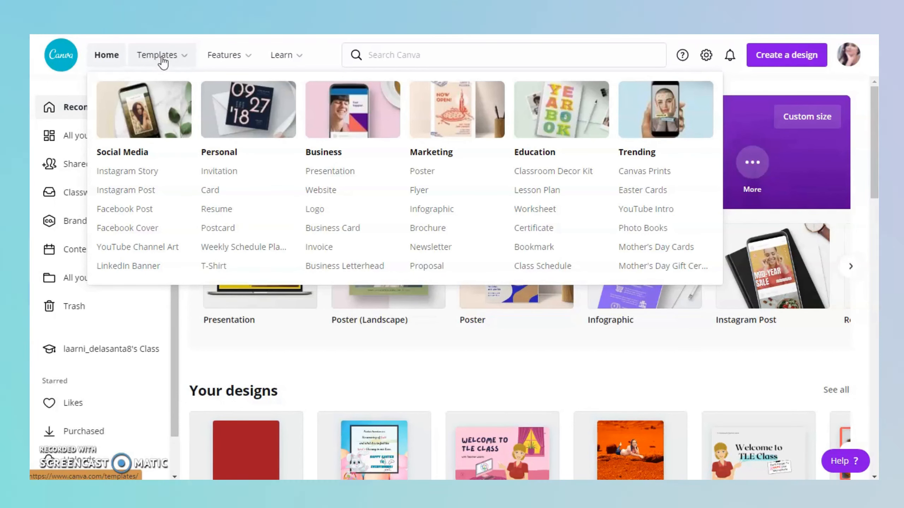
pyautogui.click(162, 57)
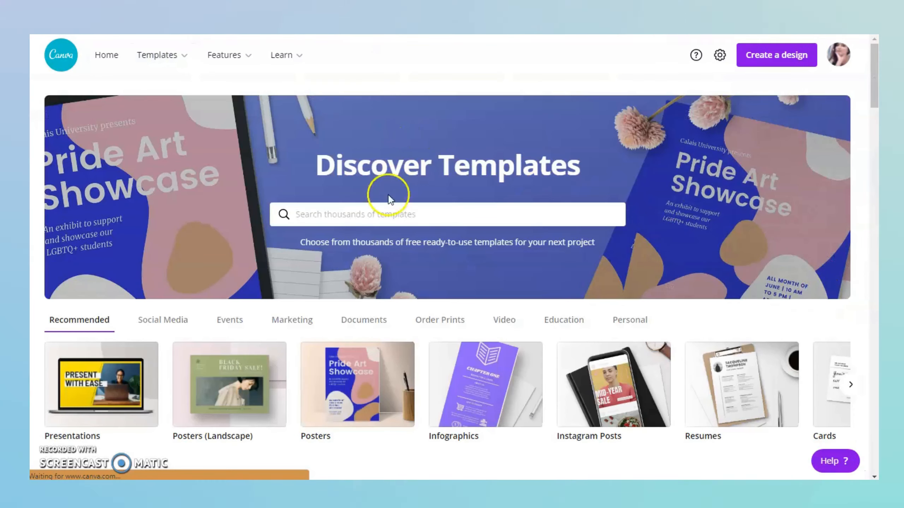
pyautogui.click(380, 213)
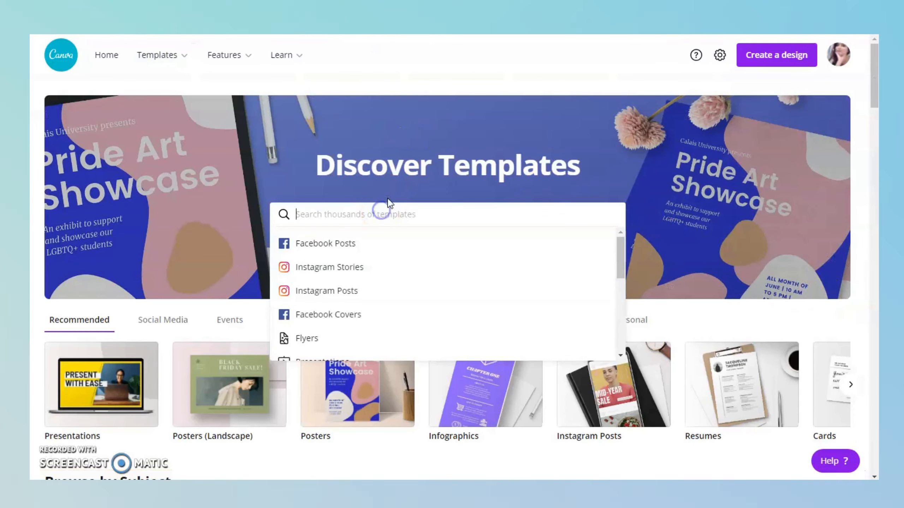
pyautogui.write('Easter')
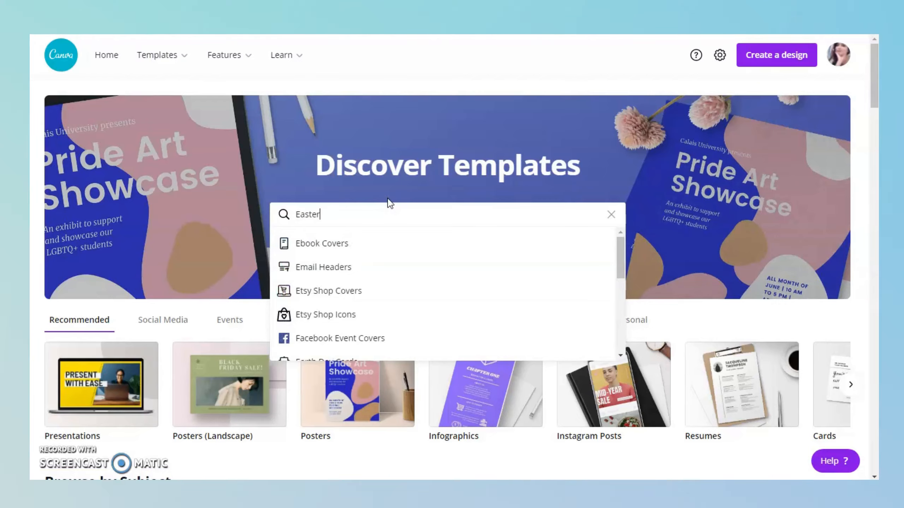
pyautogui.press('Return')
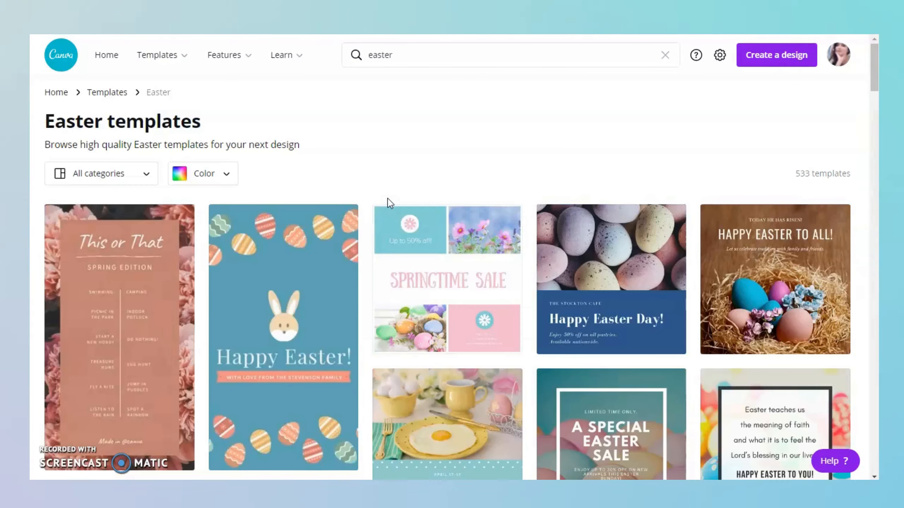
# Look over the upper Easter templates, including the "Happy Easter Sale" and "A Special Easter Sale" designs
pyautogui.scroll(-5, 409, 249)
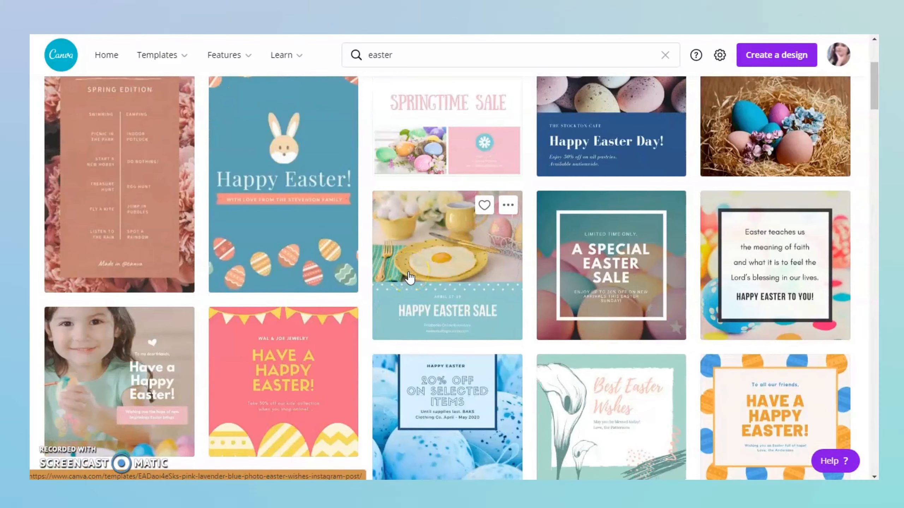
pyautogui.click(406, 280)
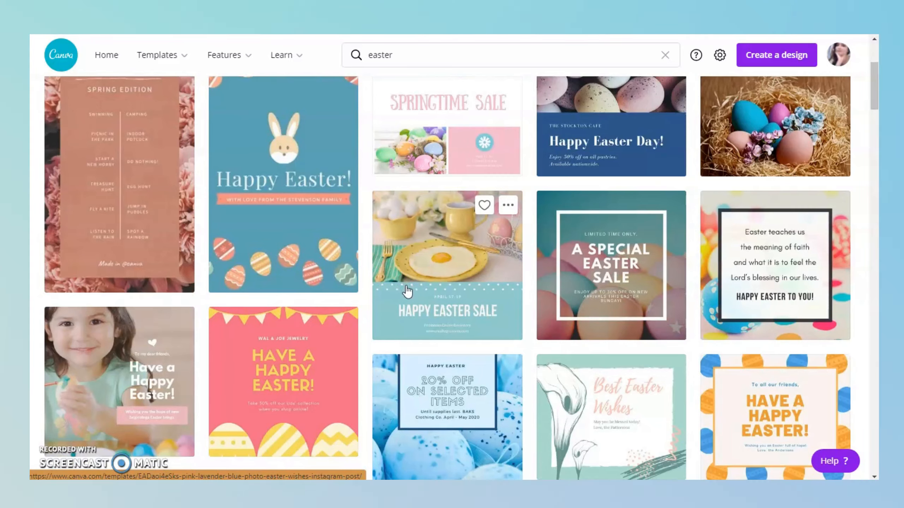
pyautogui.scroll(-3, 408, 291)
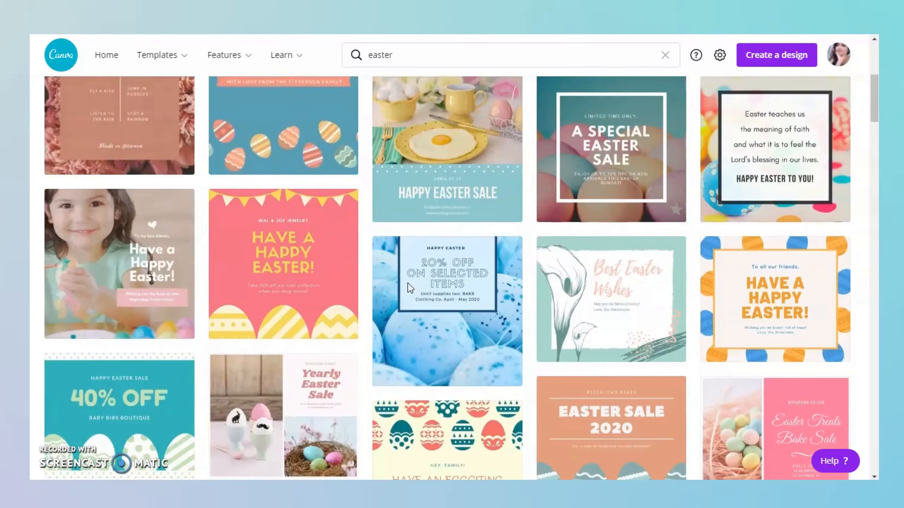
pyautogui.scroll(3, 411, 292)
pyautogui.click(593, 277)
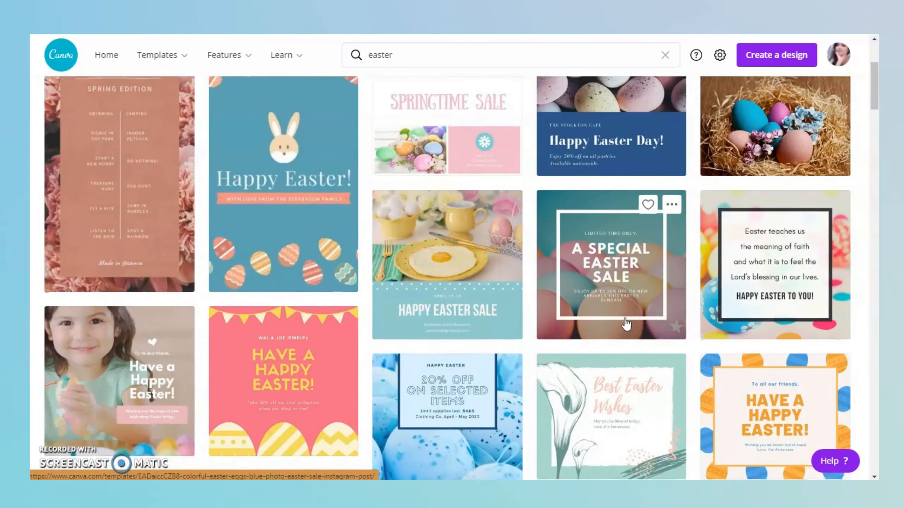
pyautogui.scroll(-5, 619, 327)
pyautogui.scroll(-4, 627, 317)
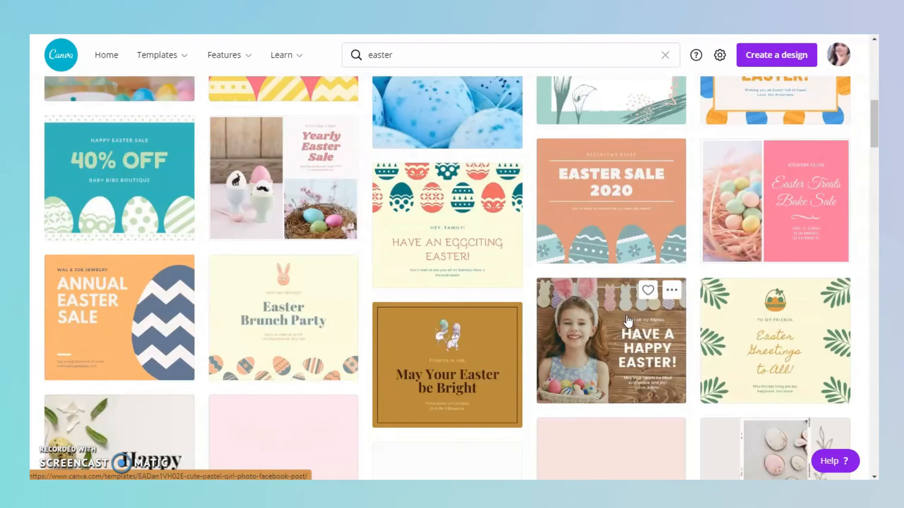
pyautogui.scroll(9, 634, 322)
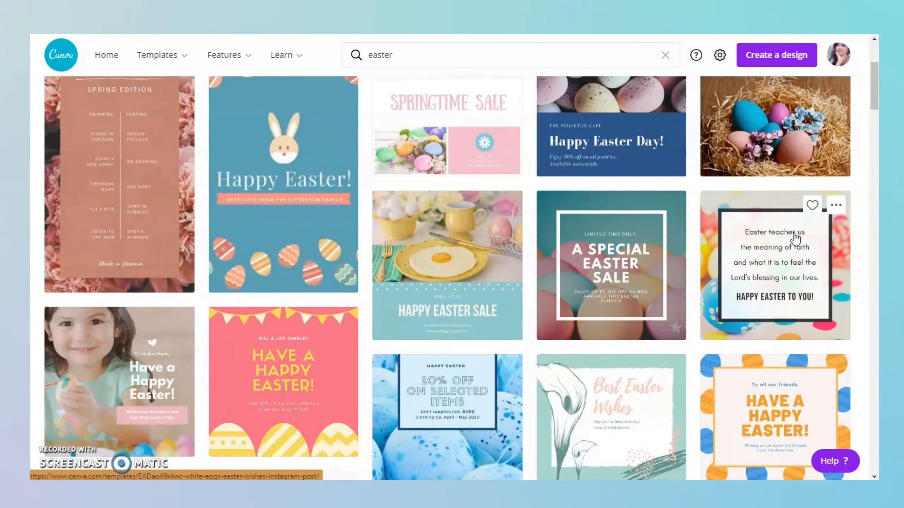
# Browse further through the Easter templates to examine the portrait story designs with eggs and bunnies
pyautogui.scroll(-8, 793, 237)
pyautogui.scroll(-5, 795, 240)
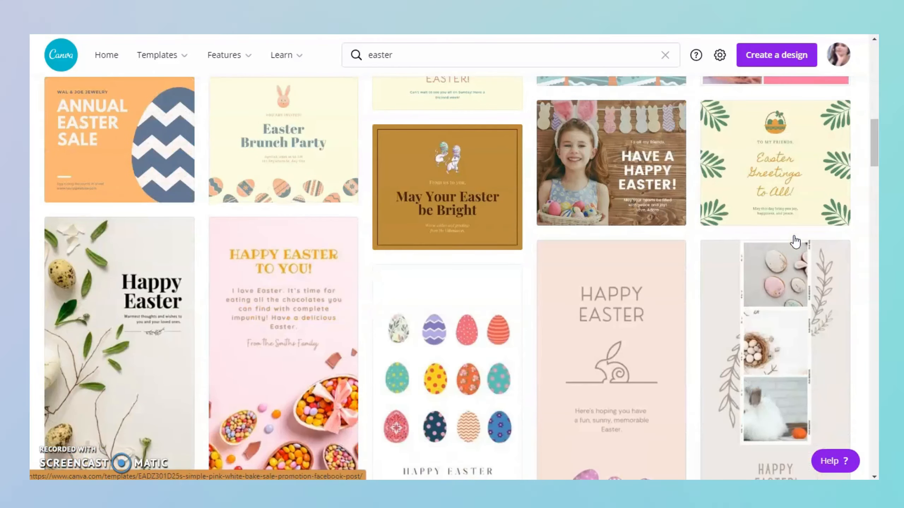
pyautogui.scroll(-5, 795, 242)
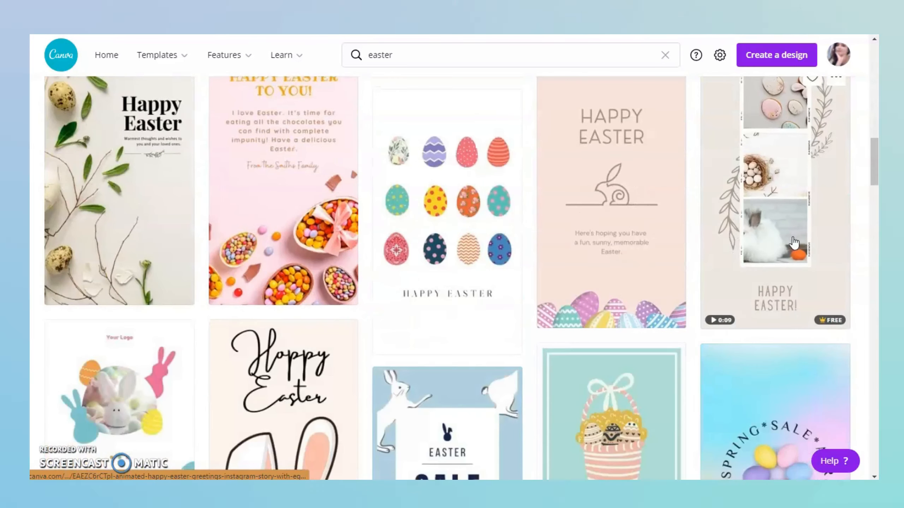
pyautogui.scroll(-5, 794, 244)
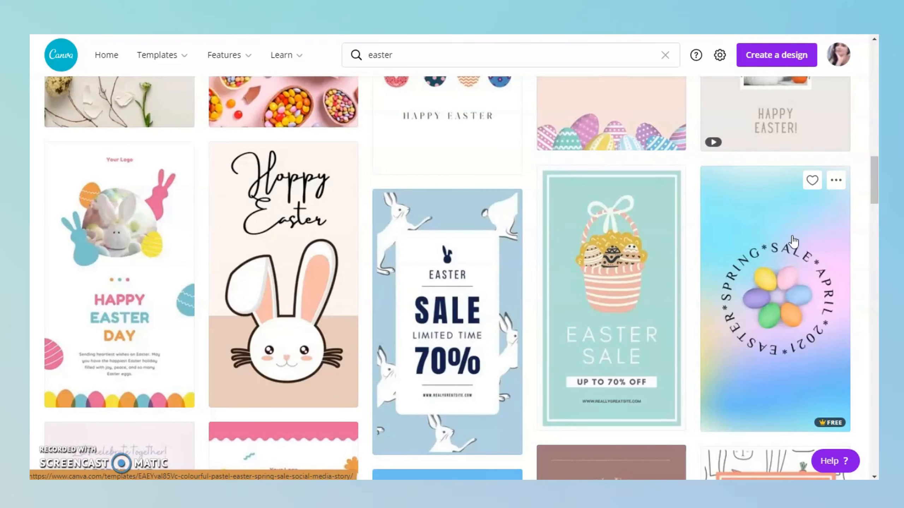
pyautogui.scroll(-8, 793, 241)
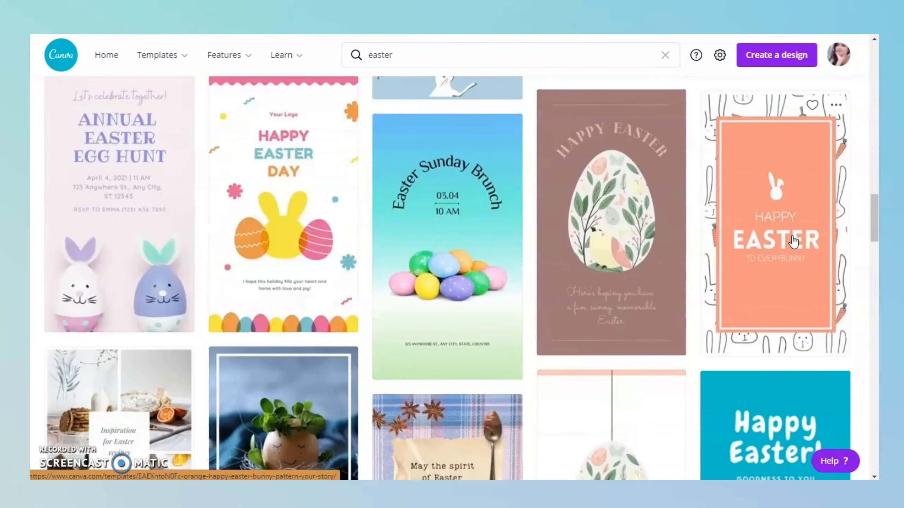
pyautogui.scroll(-7, 794, 241)
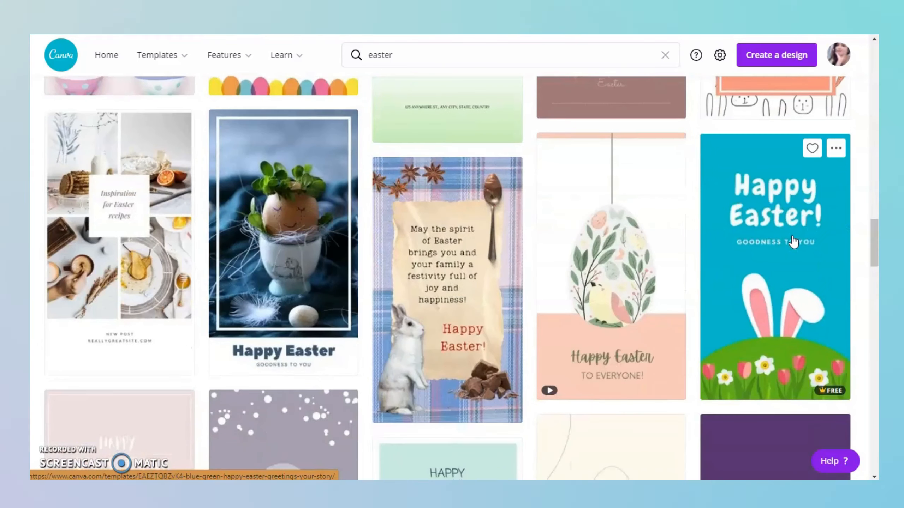
pyautogui.scroll(-4, 794, 241)
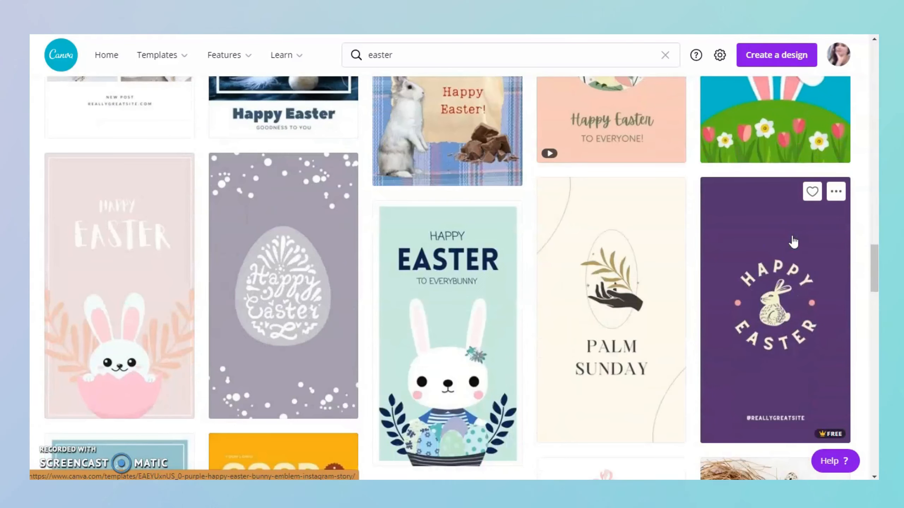
pyautogui.click(331, 251)
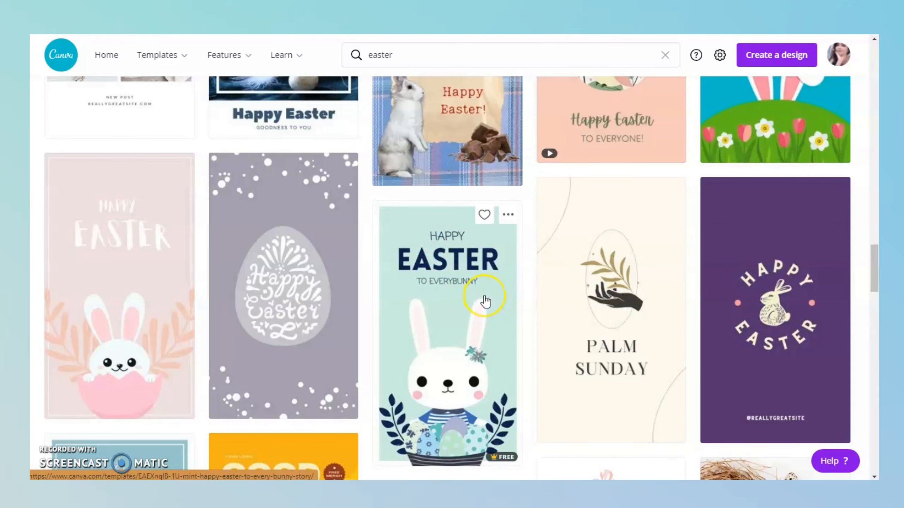
# Find the "White Eggs Easter Wishes Instagram Post" among the Easter templates and open it as a new design
pyautogui.scroll(8, 486, 301)
pyautogui.scroll(-12, 486, 299)
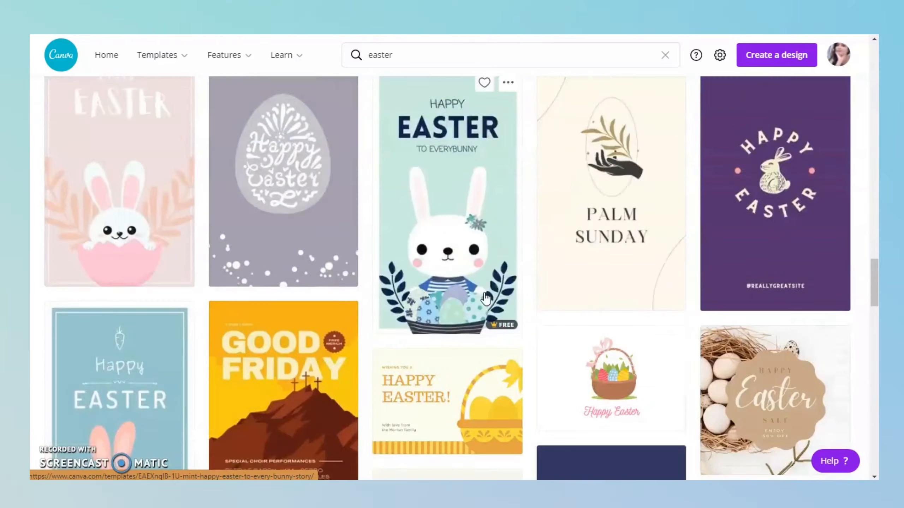
pyautogui.scroll(-5, 485, 299)
pyautogui.scroll(15, 484, 299)
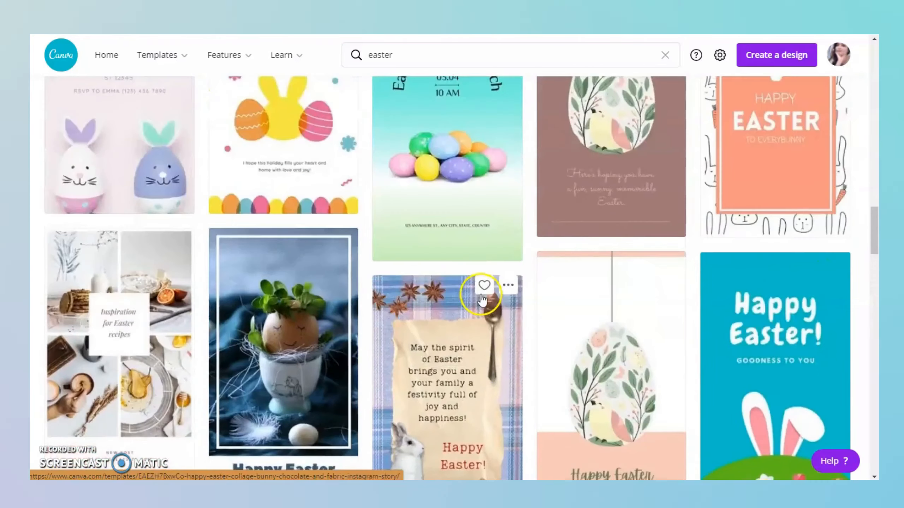
pyautogui.scroll(15, 482, 299)
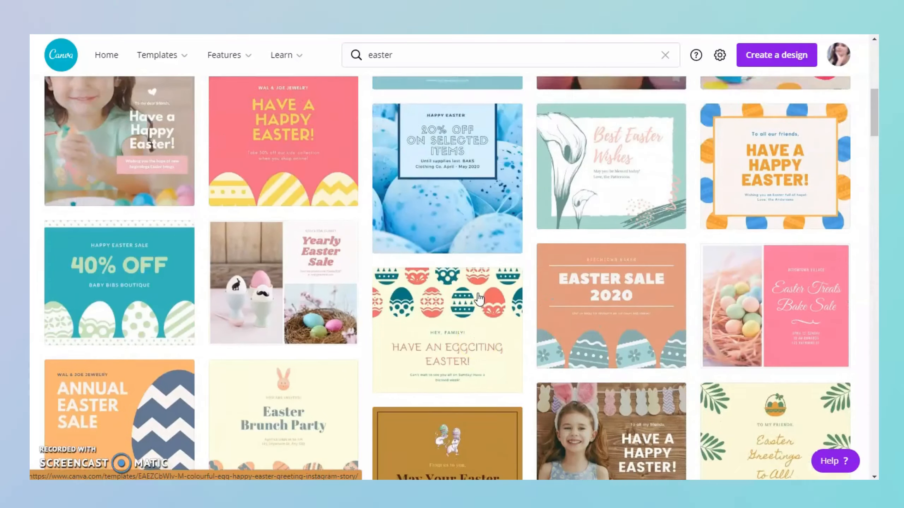
pyautogui.scroll(10, 479, 298)
pyautogui.scroll(-4, 480, 293)
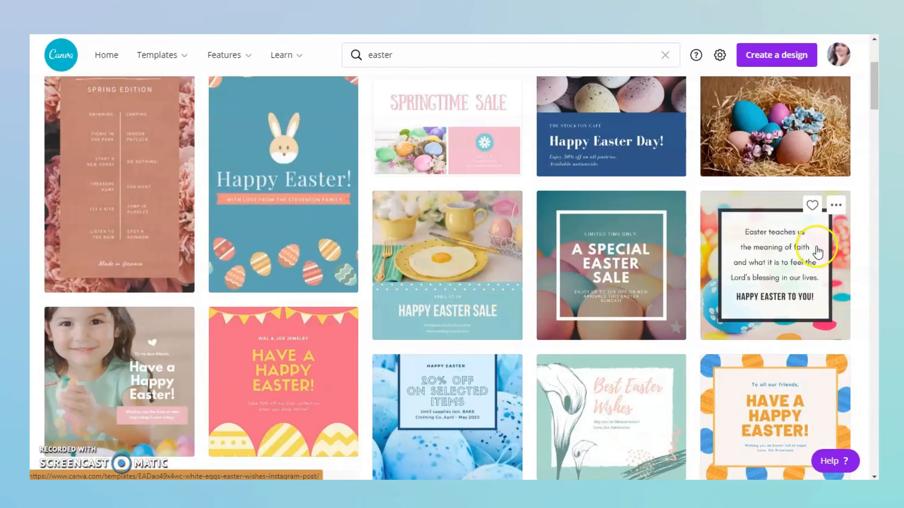
pyautogui.click(817, 249)
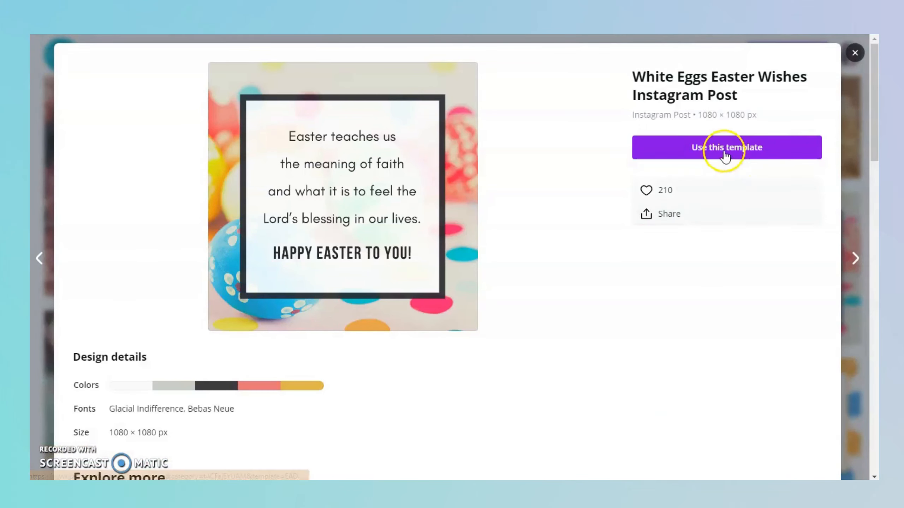
pyautogui.click(723, 147)
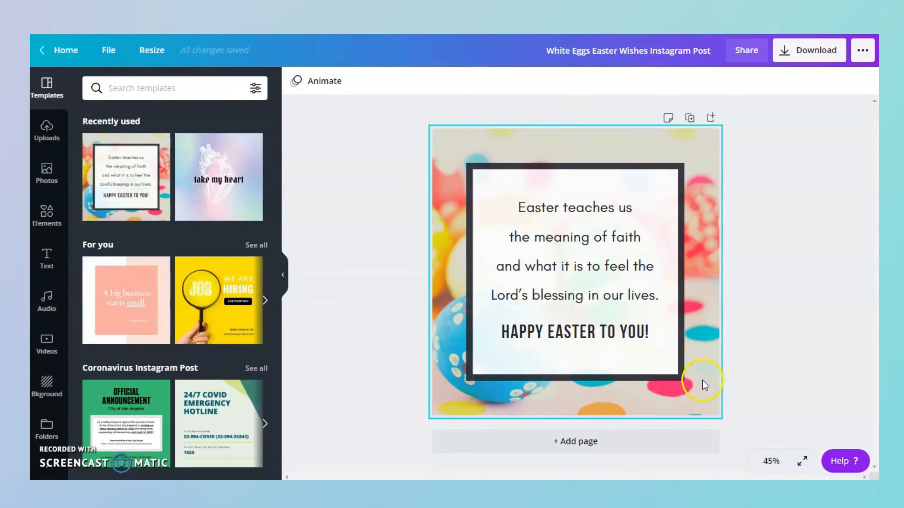
# Delete the template's background photo and search the photo library for "Easter"
pyautogui.click(702, 380)
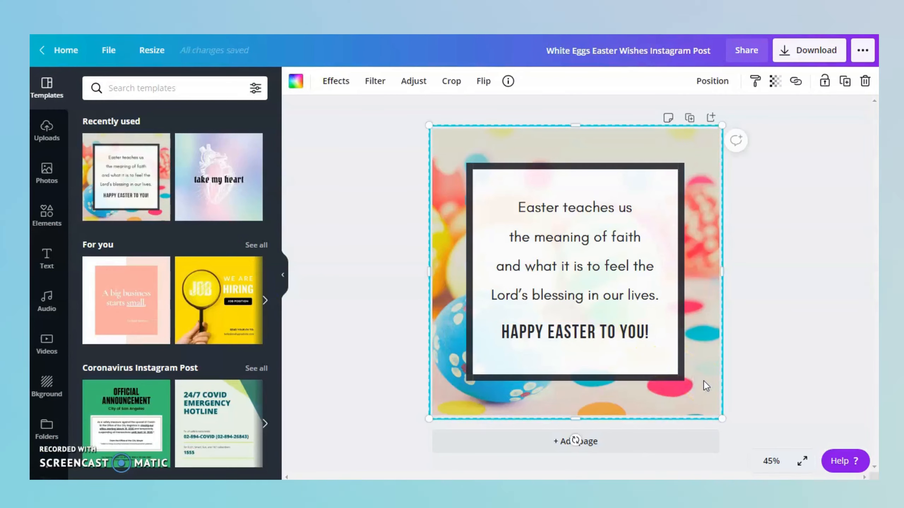
pyautogui.press('Delete')
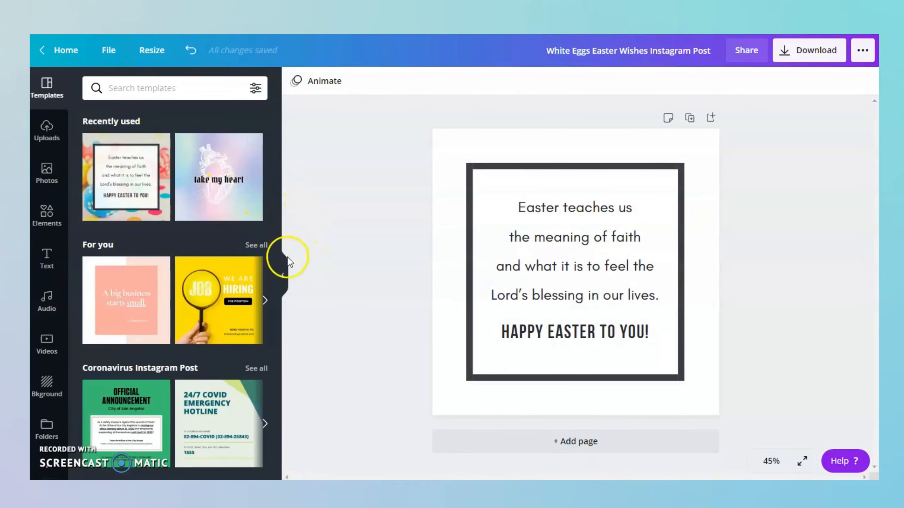
pyautogui.click(50, 185)
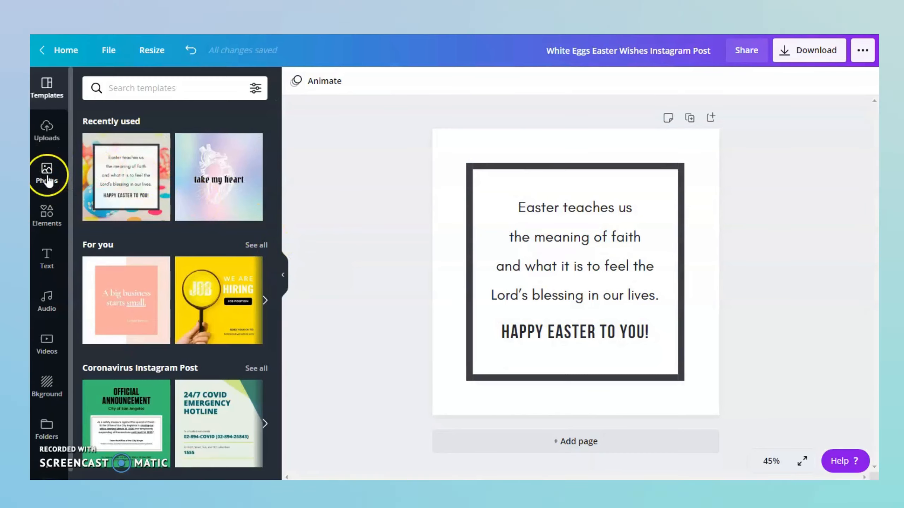
pyautogui.click(135, 89)
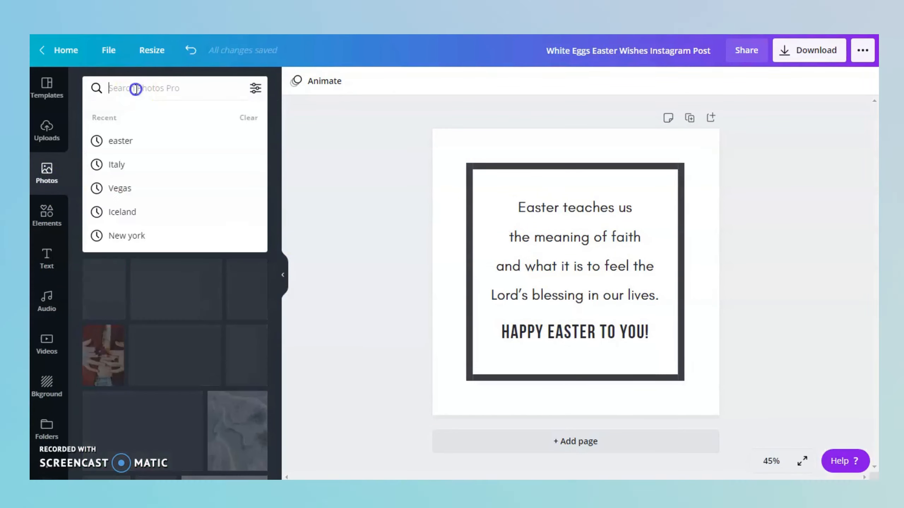
pyautogui.write('E')
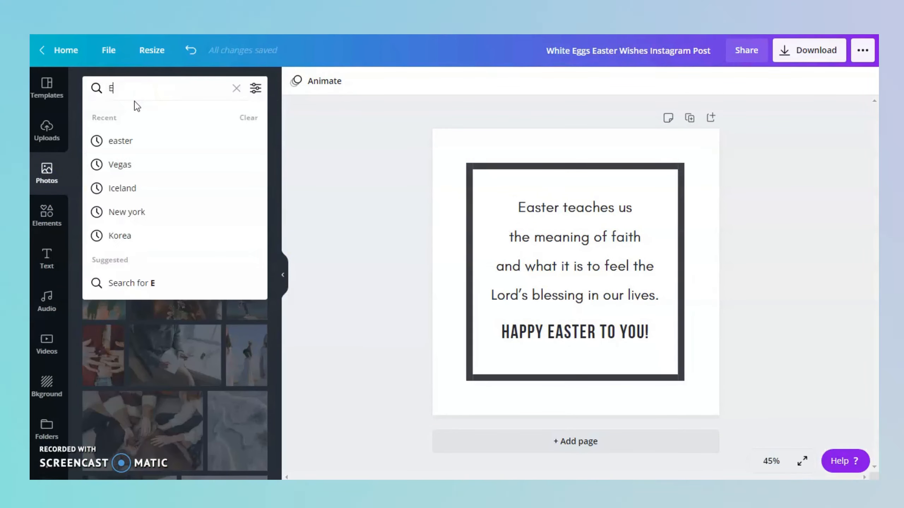
pyautogui.write('aster')
pyautogui.press('Return')
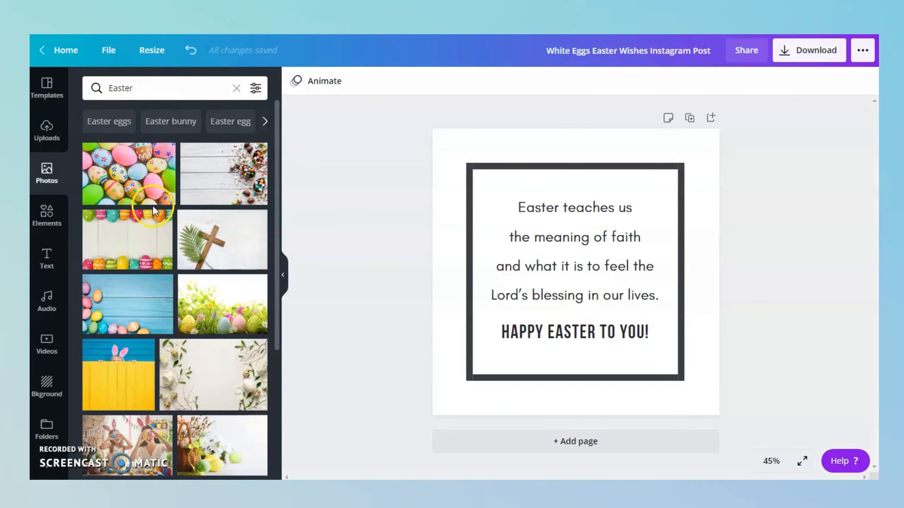
# Browse the Easter photos of eggs, bunnies and spring scenes for a replacement background image
pyautogui.scroll(-8, 153, 206)
pyautogui.scroll(-3, 154, 214)
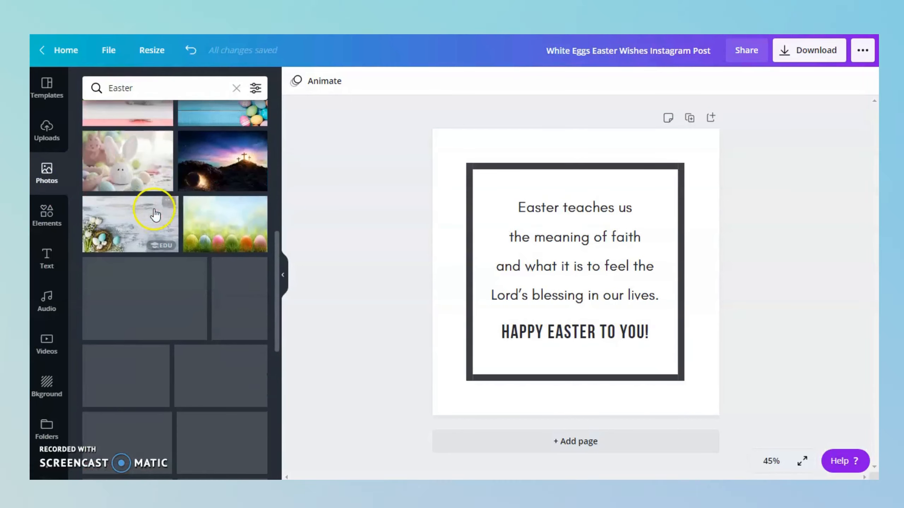
pyautogui.scroll(-5, 155, 213)
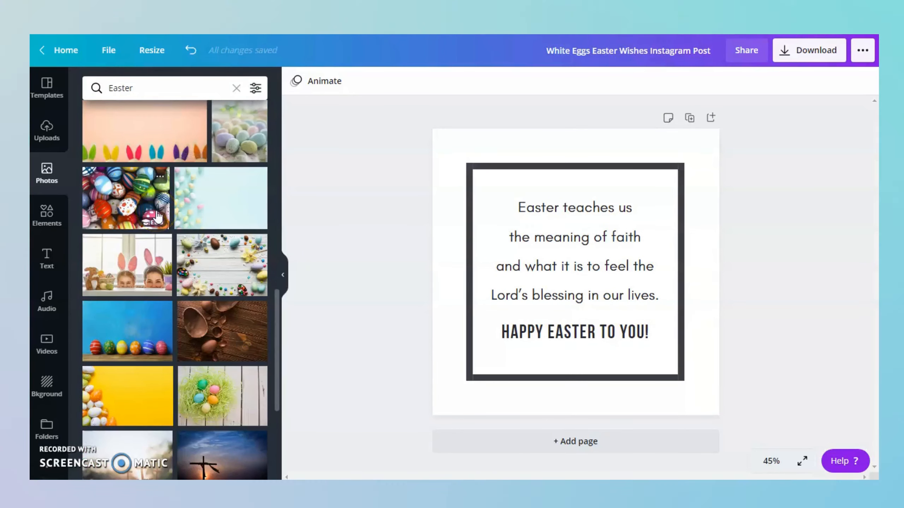
pyautogui.scroll(-10, 156, 215)
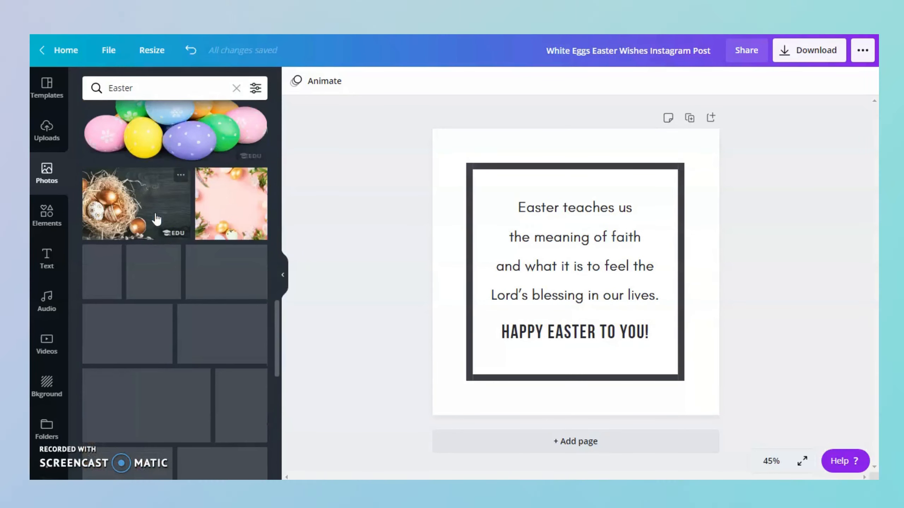
pyautogui.scroll(-10, 164, 232)
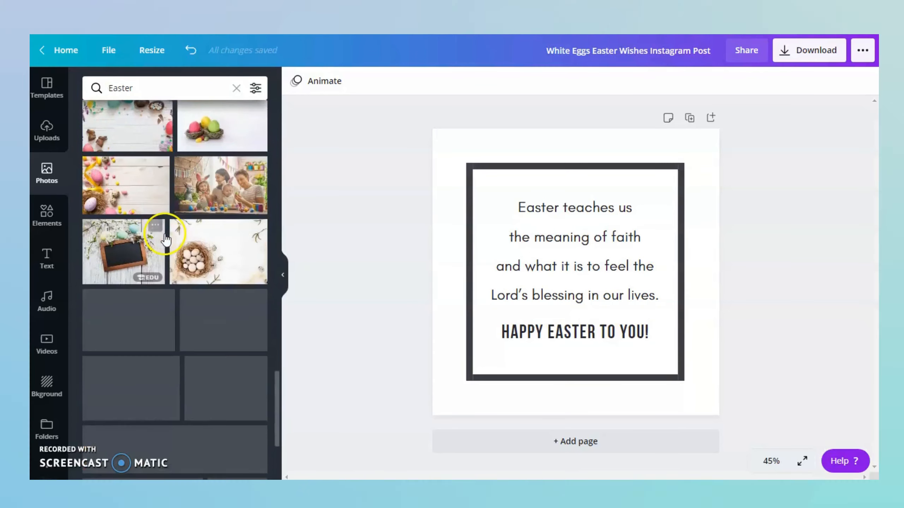
pyautogui.scroll(-5, 164, 237)
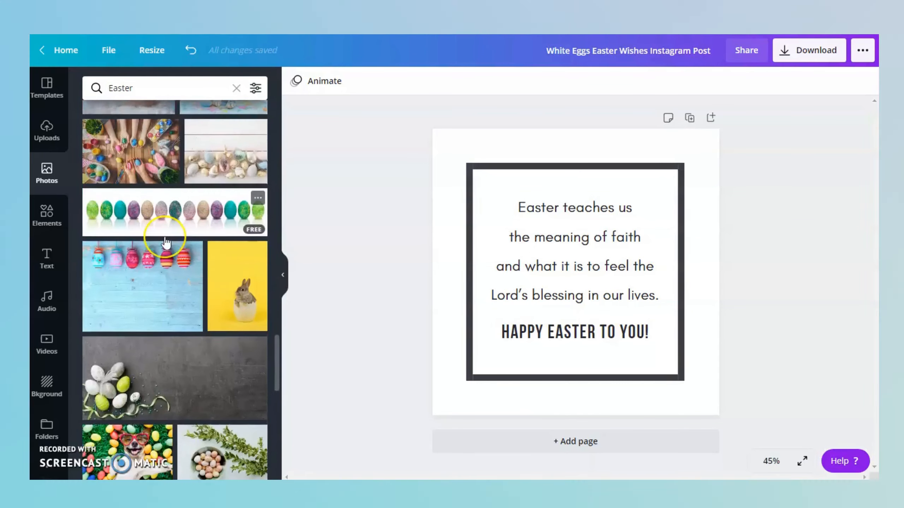
pyautogui.scroll(-7, 165, 243)
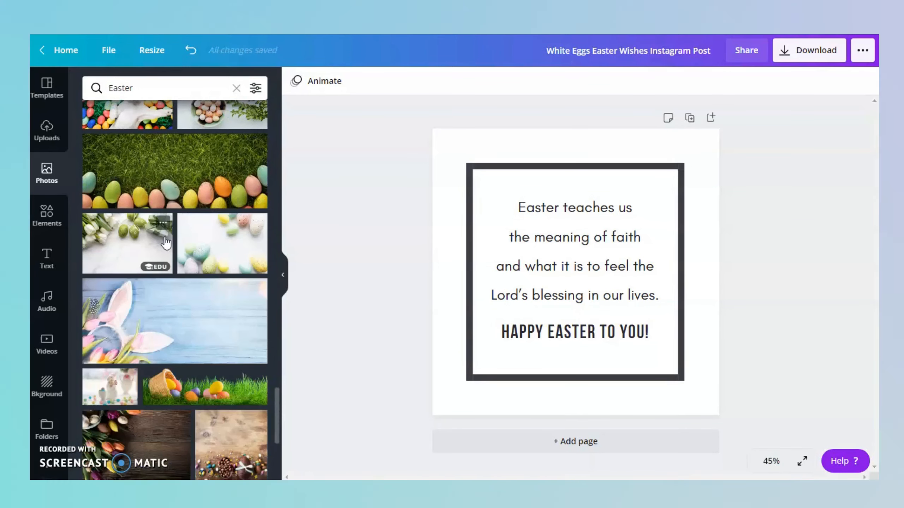
pyautogui.scroll(-12, 166, 243)
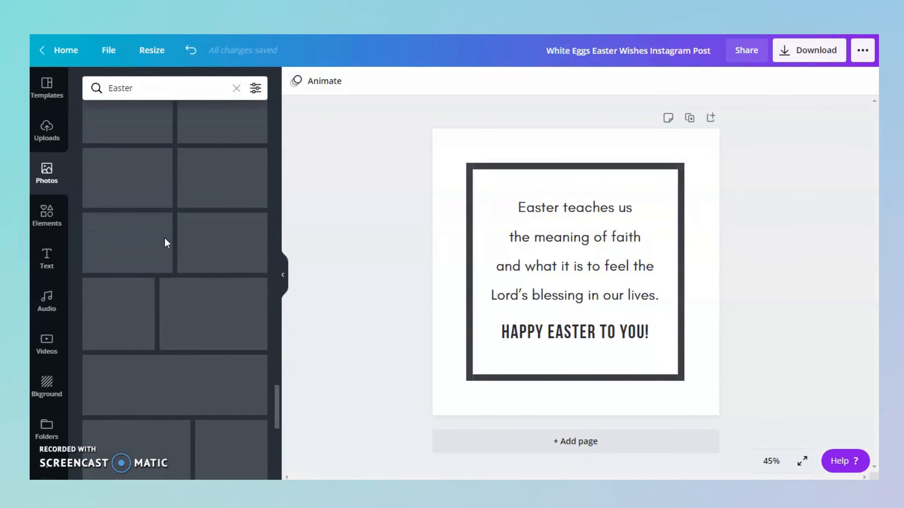
pyautogui.scroll(-5, 166, 242)
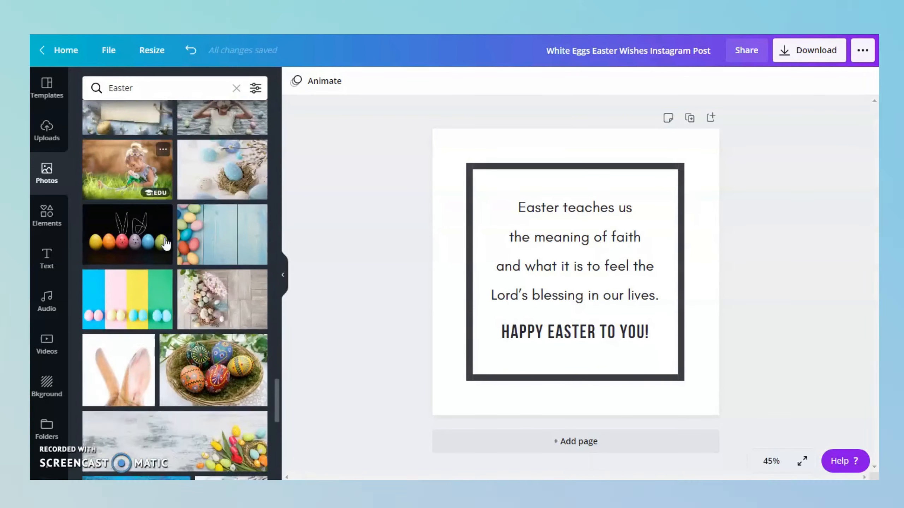
pyautogui.scroll(-8, 166, 243)
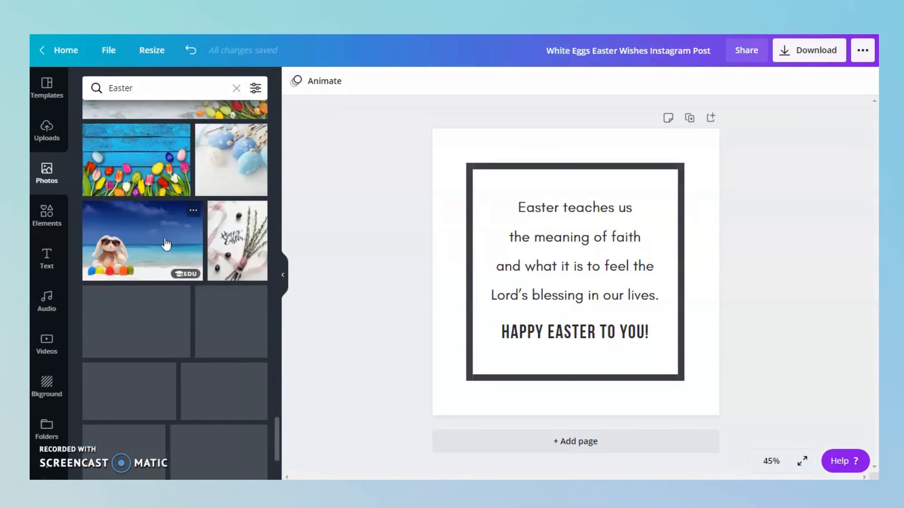
pyautogui.scroll(-3, 164, 249)
pyautogui.click(155, 257)
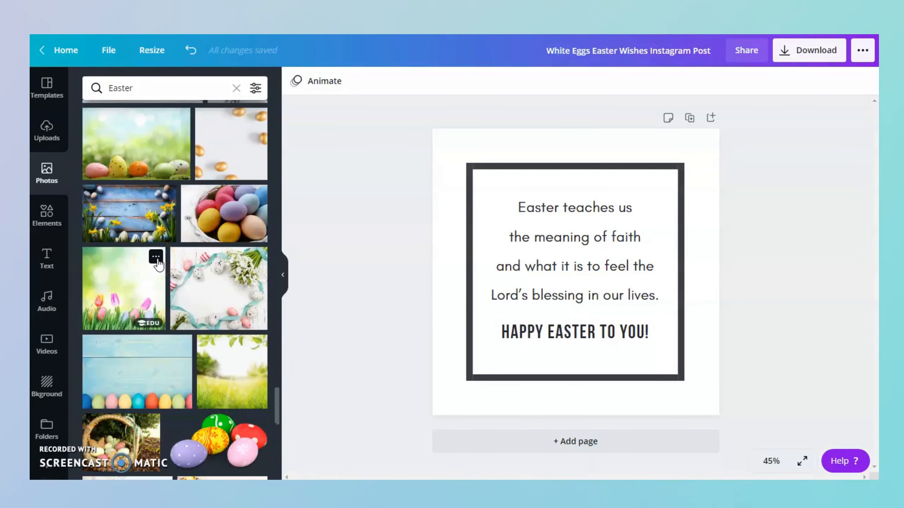
pyautogui.scroll(-3, 158, 265)
pyautogui.scroll(-3, 163, 271)
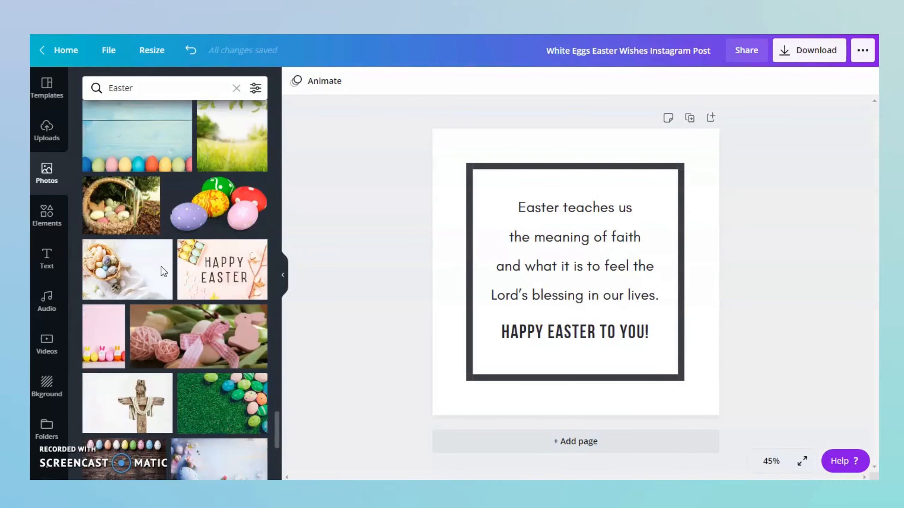
pyautogui.scroll(-10, 162, 272)
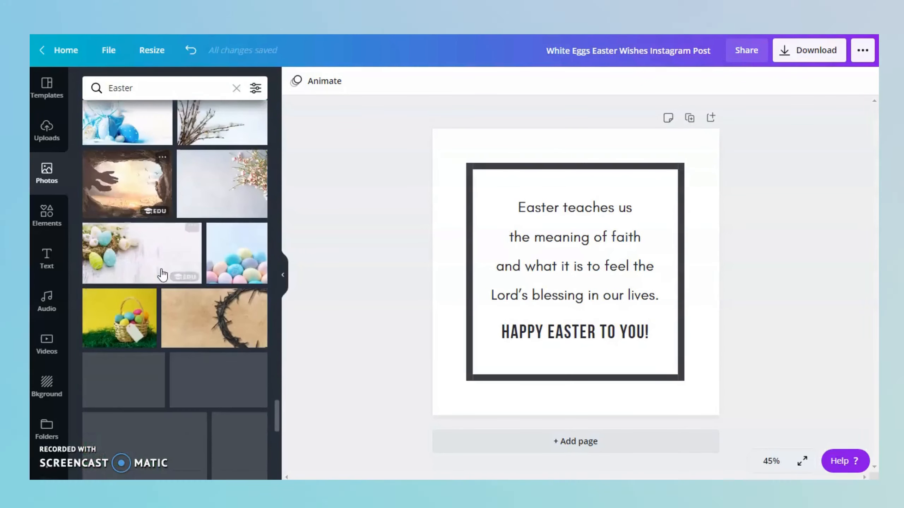
pyautogui.scroll(-5, 162, 274)
pyautogui.scroll(-10, 161, 274)
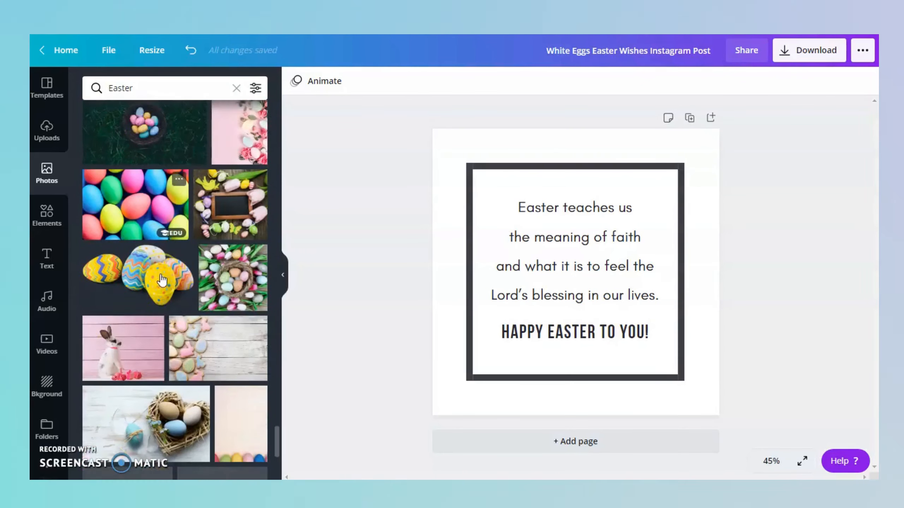
pyautogui.scroll(-5, 163, 281)
pyautogui.scroll(-10, 161, 276)
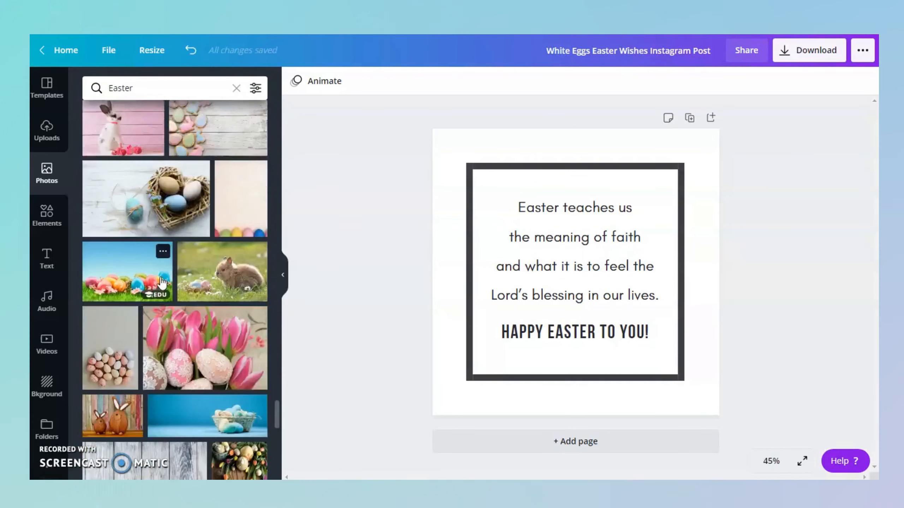
pyautogui.scroll(-10, 161, 282)
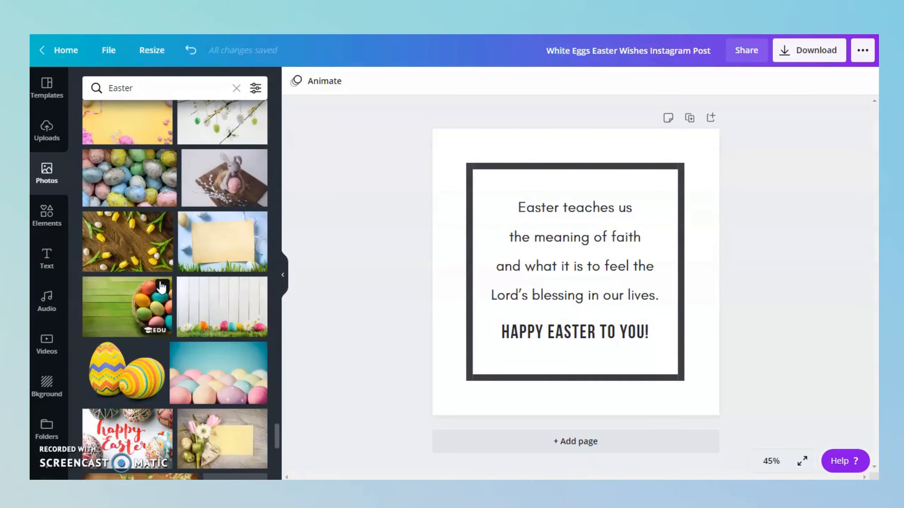
pyautogui.scroll(-5, 162, 281)
# Add the photo of pastel eggs against a teal backdrop and enlarge and position it to cover the whole page
pyautogui.click(219, 306)
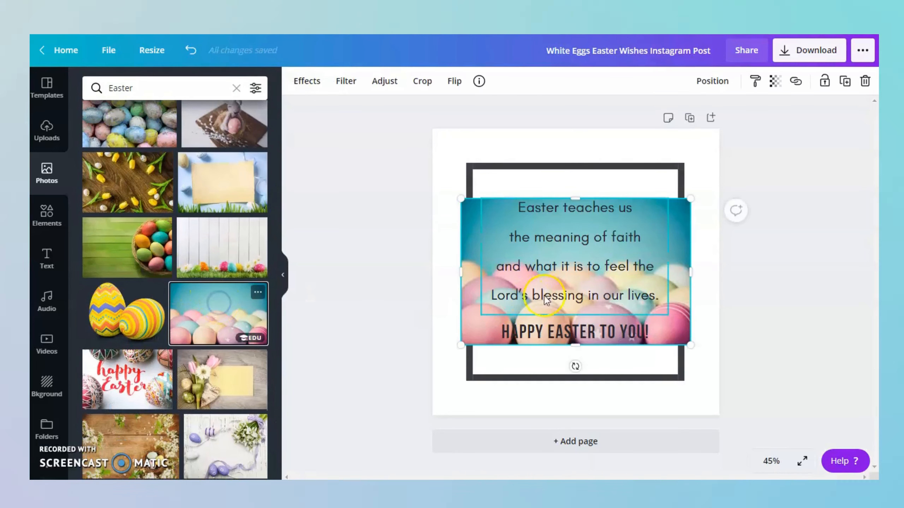
pyautogui.moveTo(682, 252); pyautogui.dragTo(775, 198)
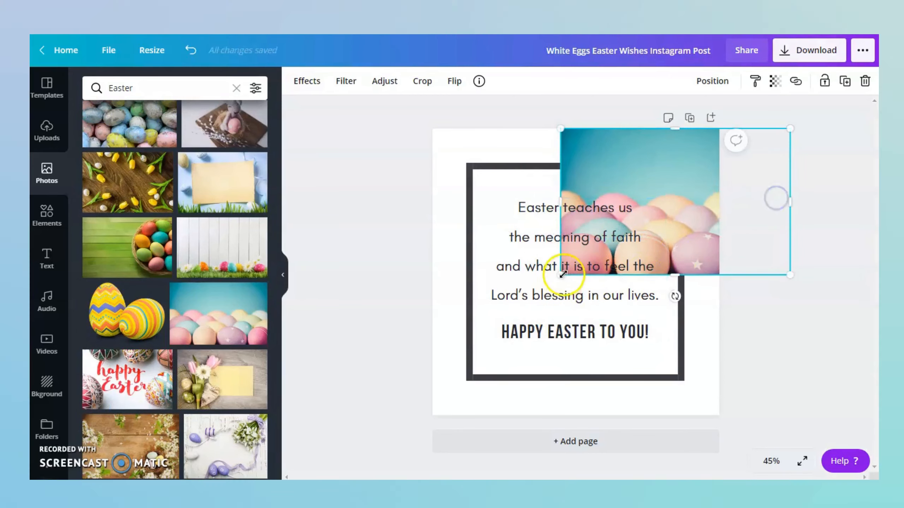
pyautogui.moveTo(562, 274); pyautogui.dragTo(395, 479)
pyautogui.moveTo(577, 383)
pyautogui.mouseDown()
pyautogui.moveTo(554, 380)
pyautogui.moveTo(562, 379)
pyautogui.mouseUp()
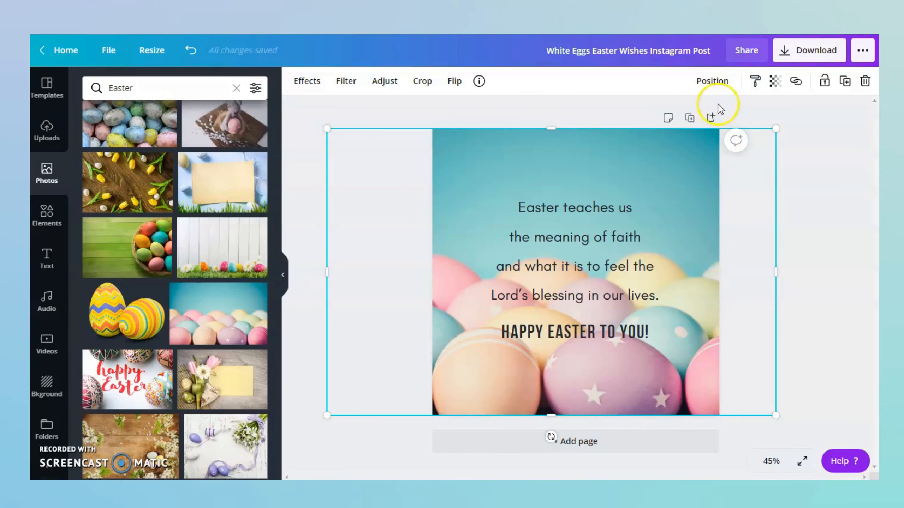
# Send the pastel egg photo backward behind the frame and text, and shift it slightly to the right on the page
pyautogui.click(715, 80)
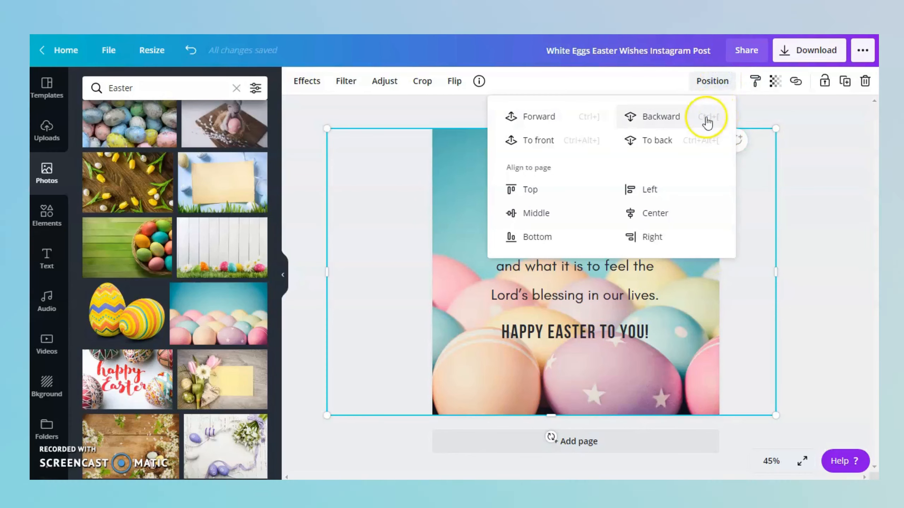
pyautogui.click(681, 118)
pyautogui.click(684, 125)
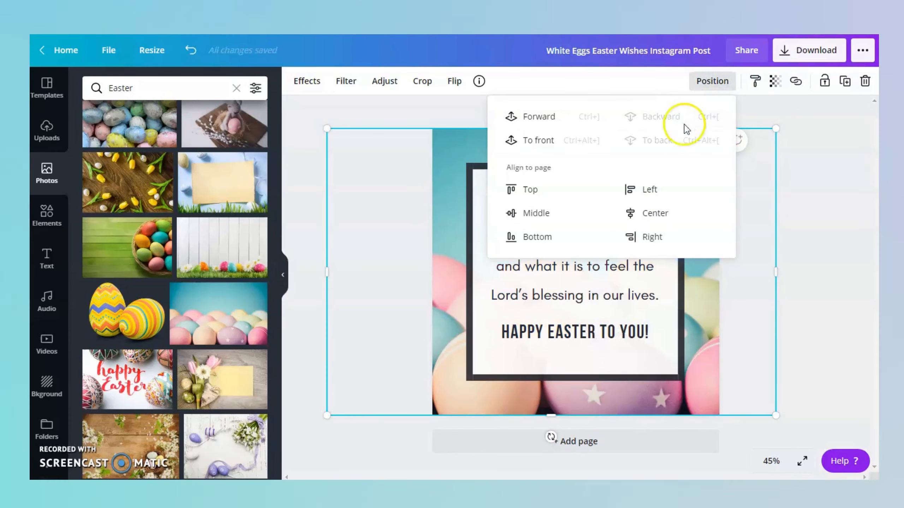
pyautogui.click(849, 325)
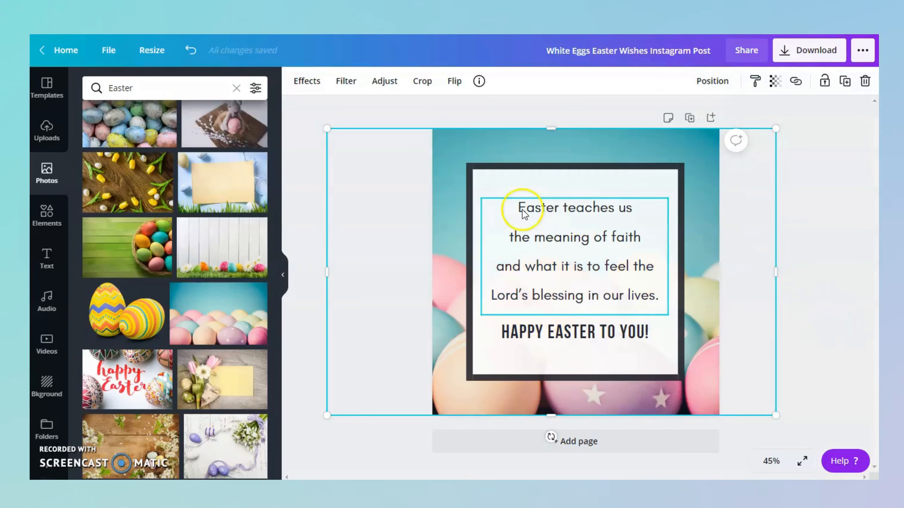
pyautogui.moveTo(461, 185); pyautogui.dragTo(470, 202)
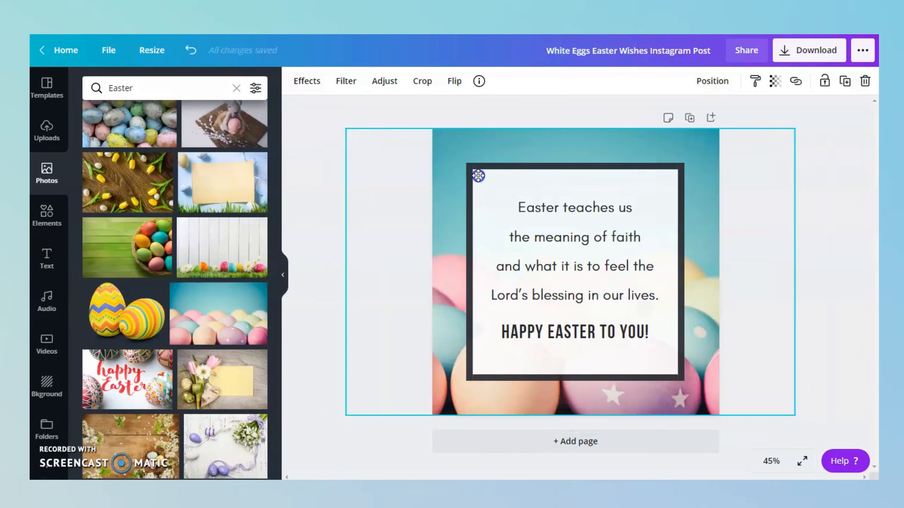
# Scale down the dark frame together with both text blocks and center them in the upper part of the page
pyautogui.click(507, 177)
pyautogui.click(530, 206)
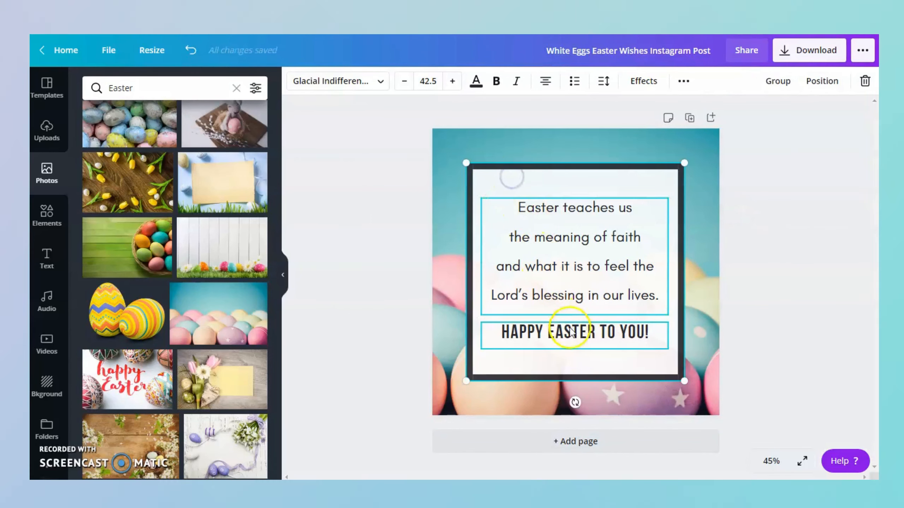
pyautogui.keyDown('shift'); pyautogui.click(571, 333); pyautogui.keyUp('shift')
pyautogui.moveTo(470, 382); pyautogui.dragTo(477, 371)
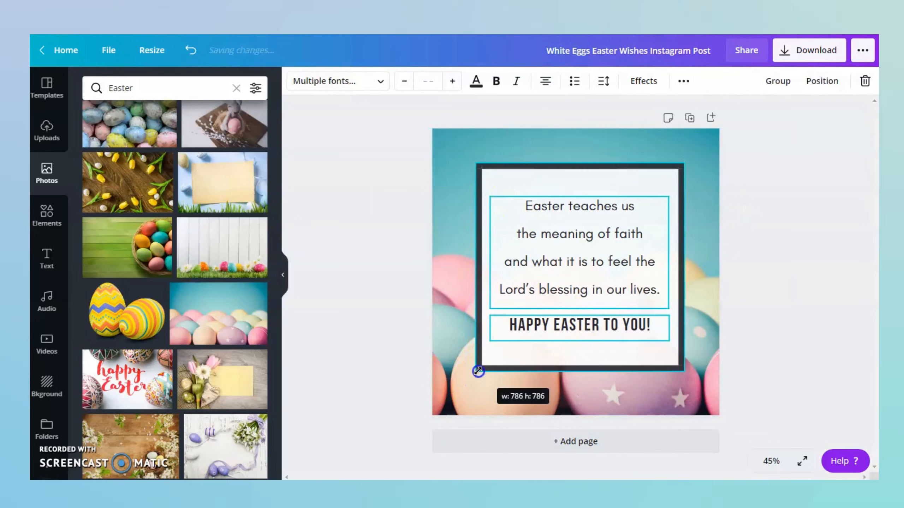
pyautogui.moveTo(680, 372); pyautogui.dragTo(637, 337)
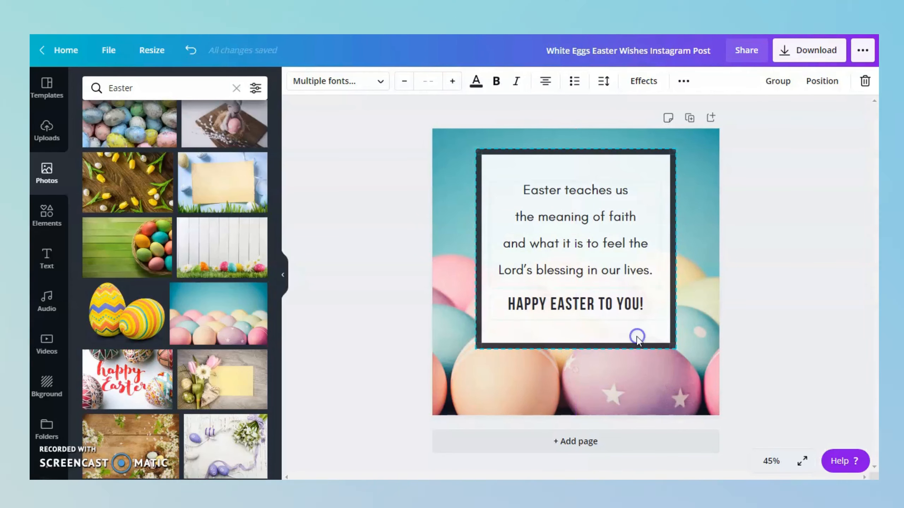
pyautogui.click(858, 304)
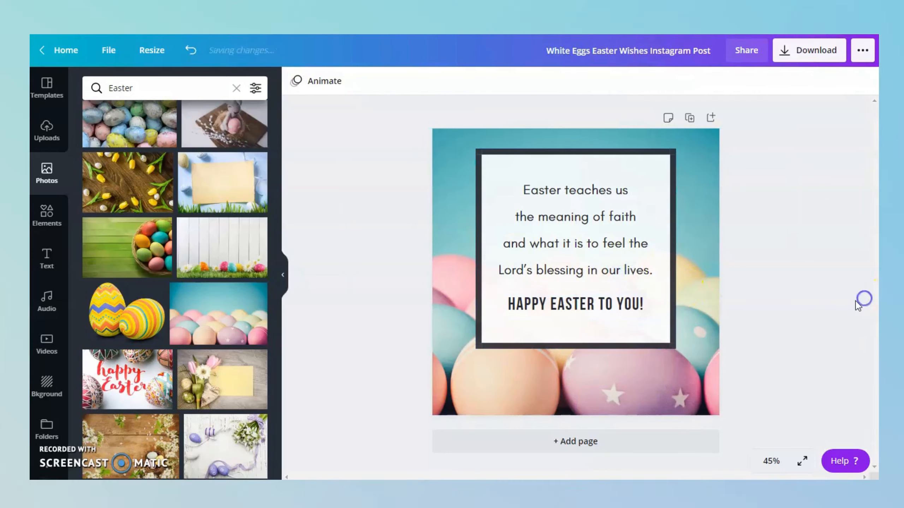
pyautogui.click(834, 301)
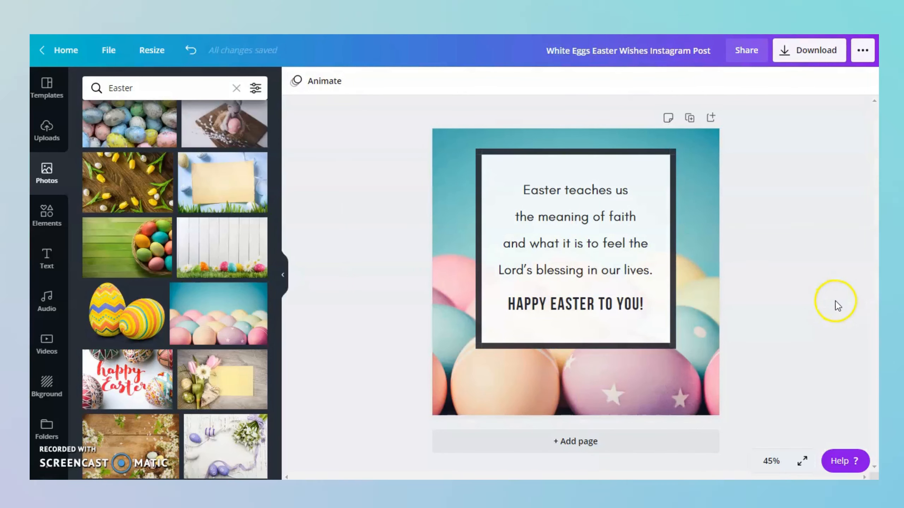
# Try the Festive, Selfie and Whimsical filters on the egg background photo, then apply the Peony filter at intensity 50
pyautogui.click(714, 367)
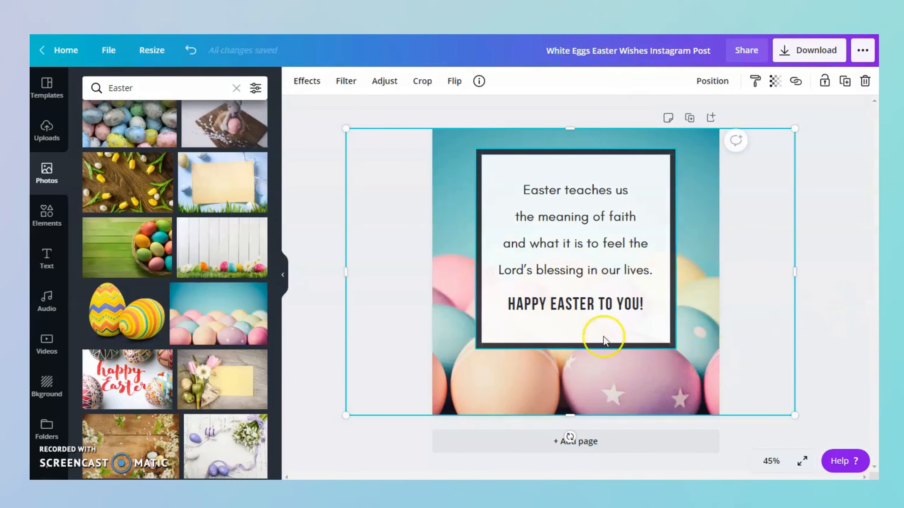
pyautogui.click(345, 85)
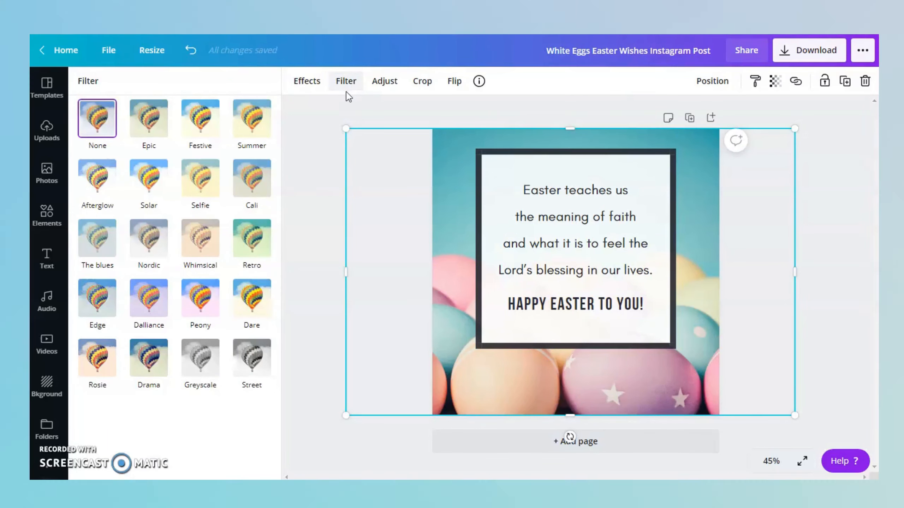
pyautogui.click(204, 126)
pyautogui.click(202, 137)
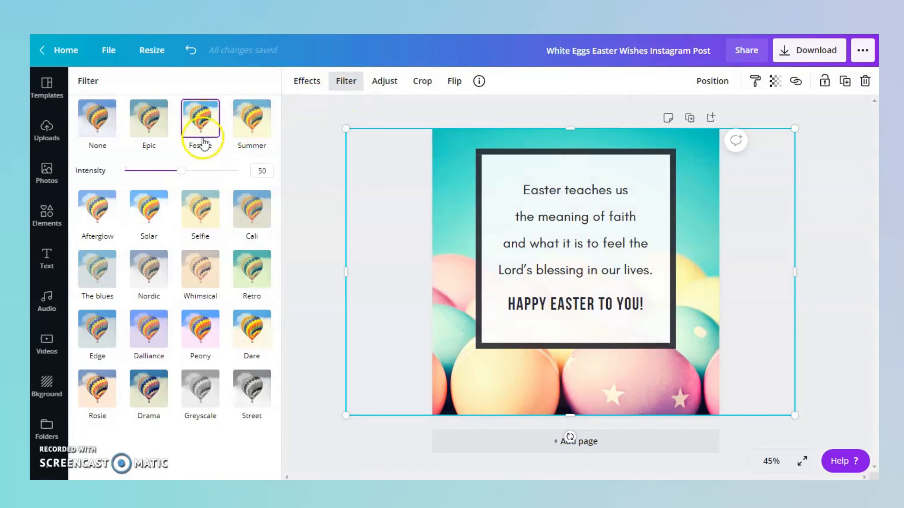
pyautogui.click(202, 217)
pyautogui.click(260, 185)
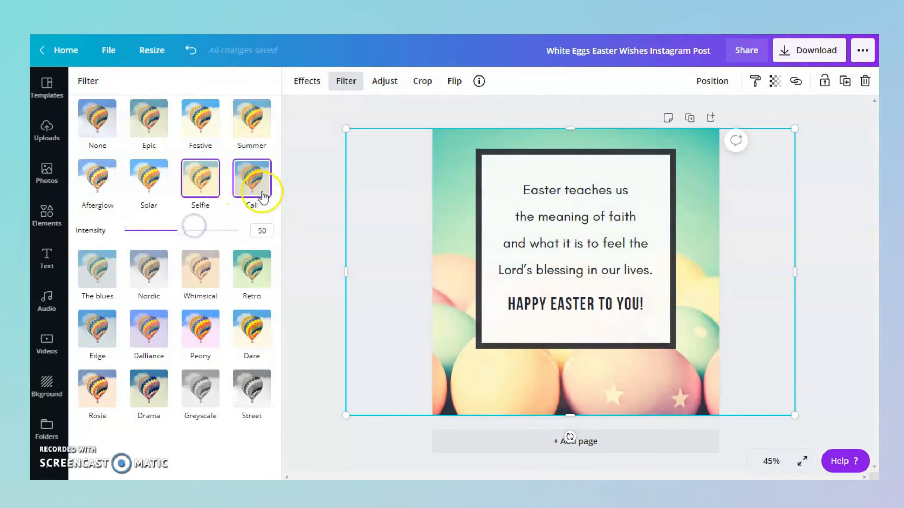
pyautogui.click(209, 267)
pyautogui.click(209, 306)
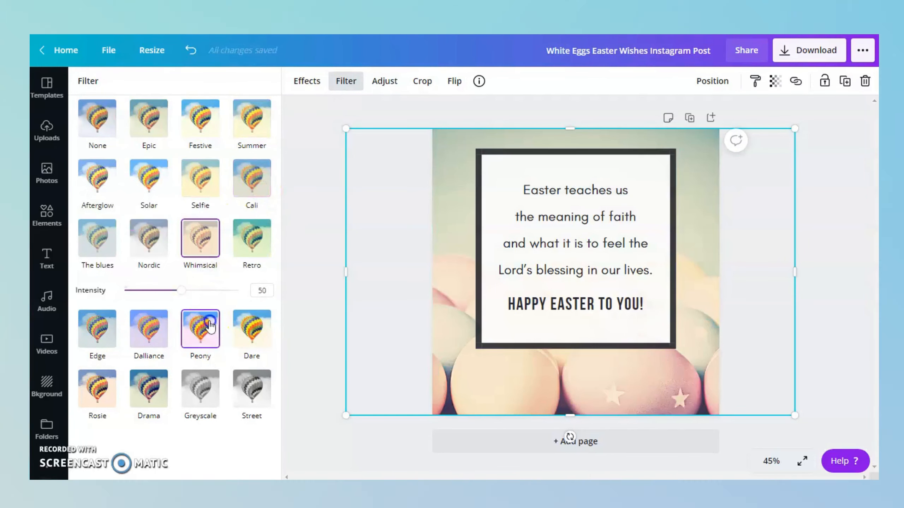
pyautogui.click(190, 351)
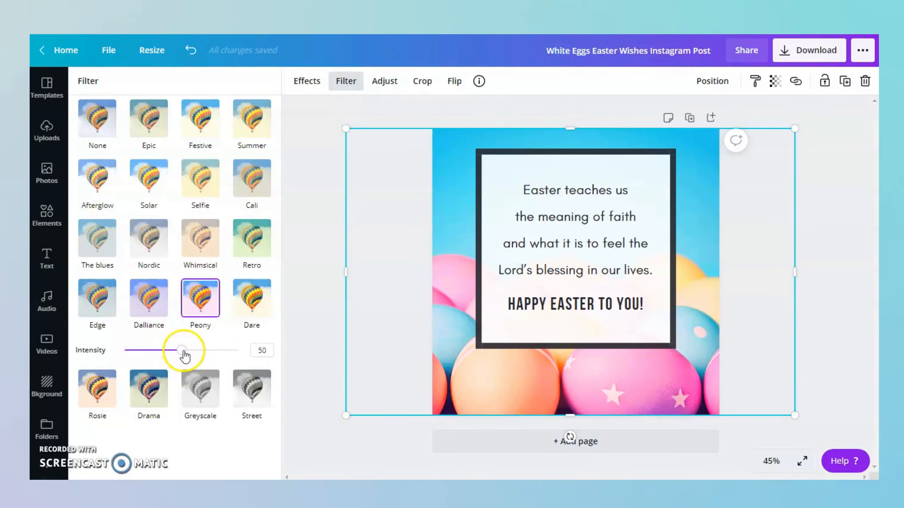
pyautogui.click(323, 192)
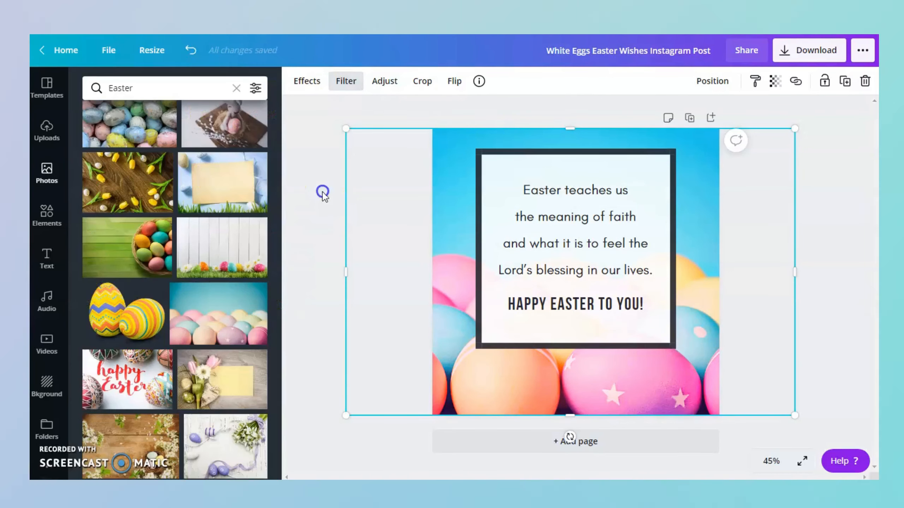
# Crop both overhanging sides of the egg background photo so it ends at the page edges
pyautogui.click(455, 281)
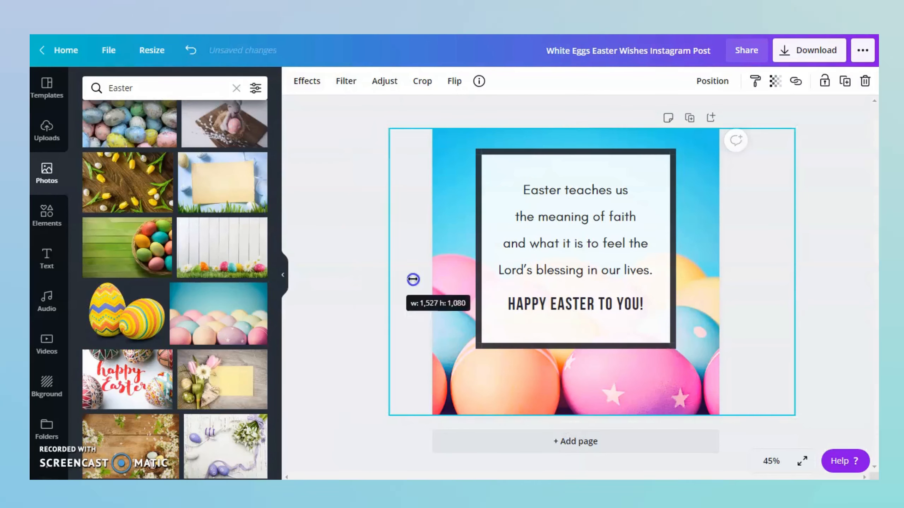
pyautogui.moveTo(412, 279); pyautogui.dragTo(431, 281)
pyautogui.moveTo(797, 275); pyautogui.dragTo(721, 277)
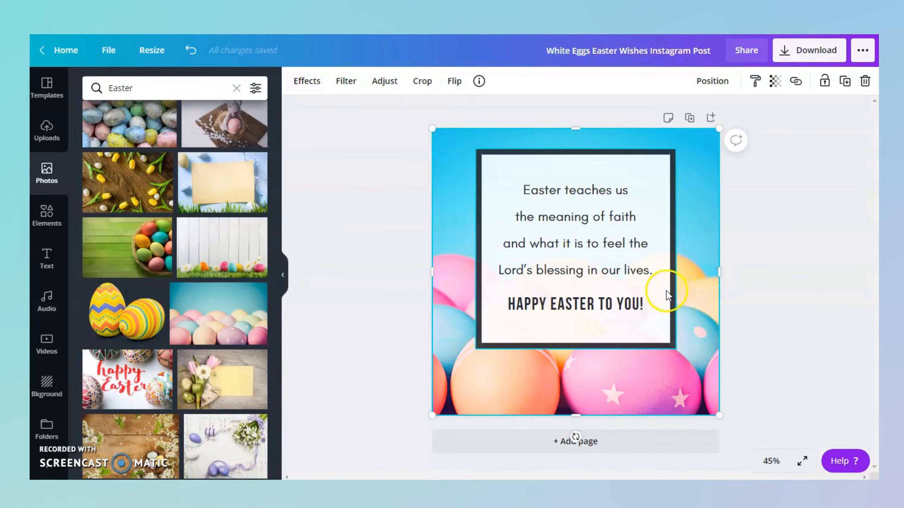
pyautogui.click(369, 282)
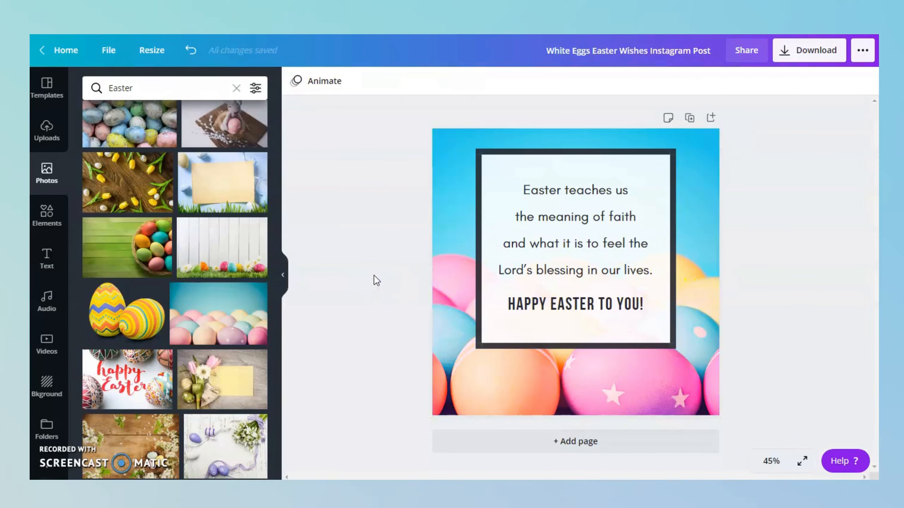
pyautogui.click(345, 265)
# Search the elements library for "Easter Bunny"
pyautogui.click(46, 223)
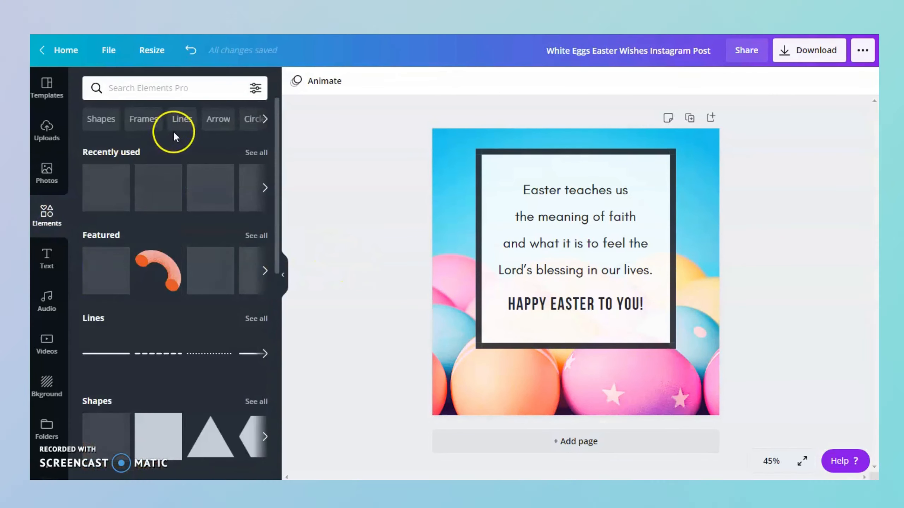
pyautogui.click(151, 93)
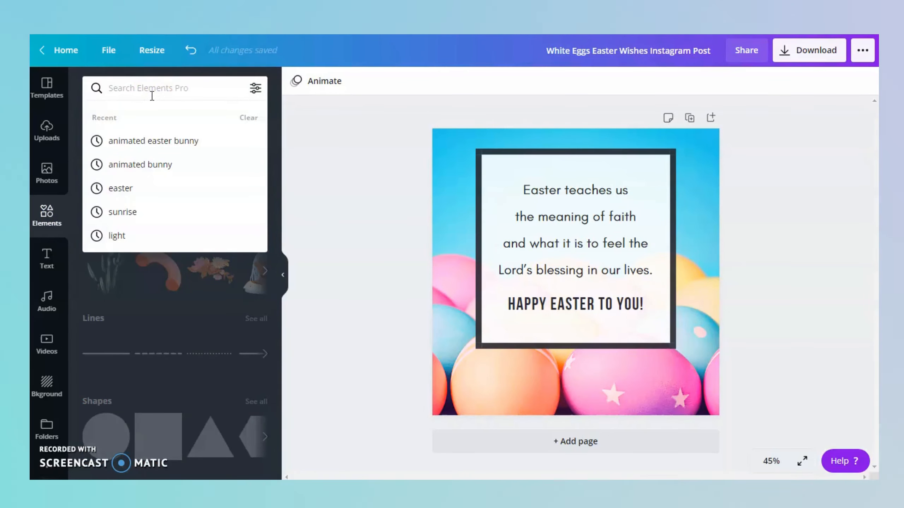
pyautogui.write('Eas')
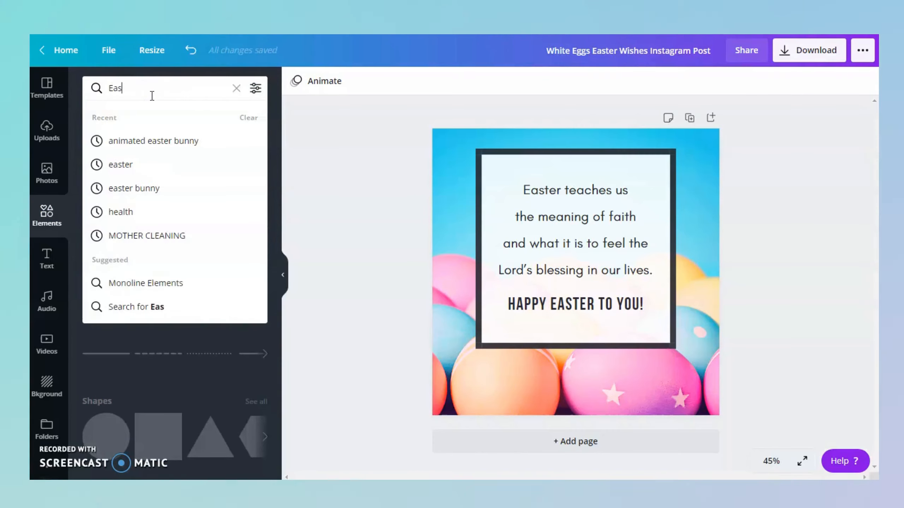
pyautogui.write('ter B')
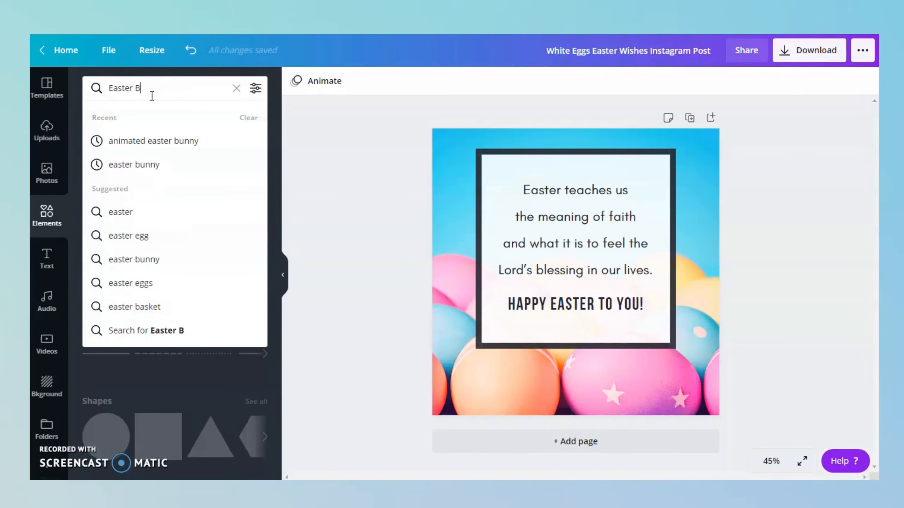
pyautogui.write('unny')
pyautogui.press('Return')
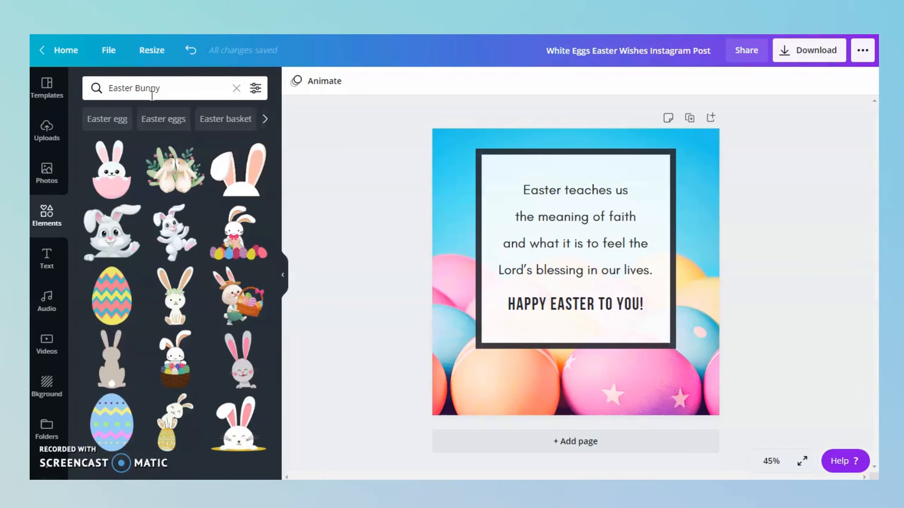
# Browse the Easter bunny graphics for a character that suits the post
pyautogui.scroll(-4, 154, 199)
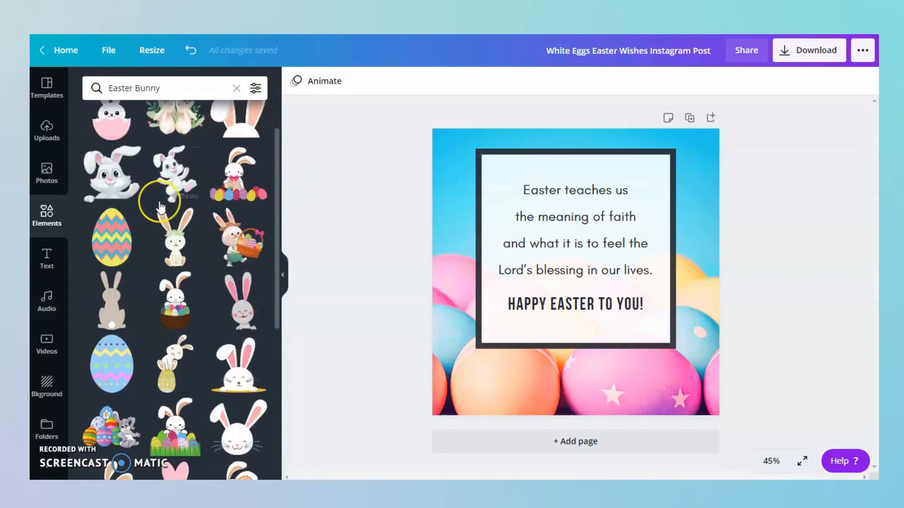
pyautogui.scroll(-8, 161, 210)
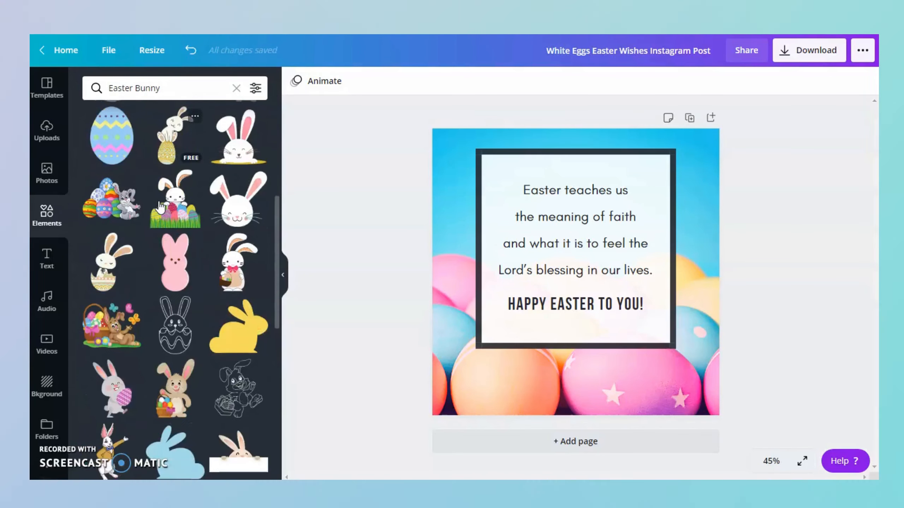
pyautogui.click(163, 224)
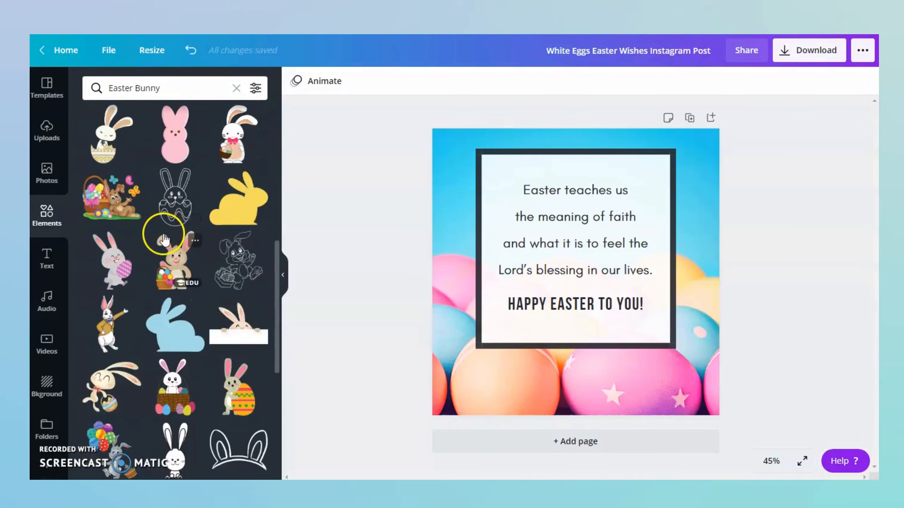
pyautogui.scroll(-8, 164, 231)
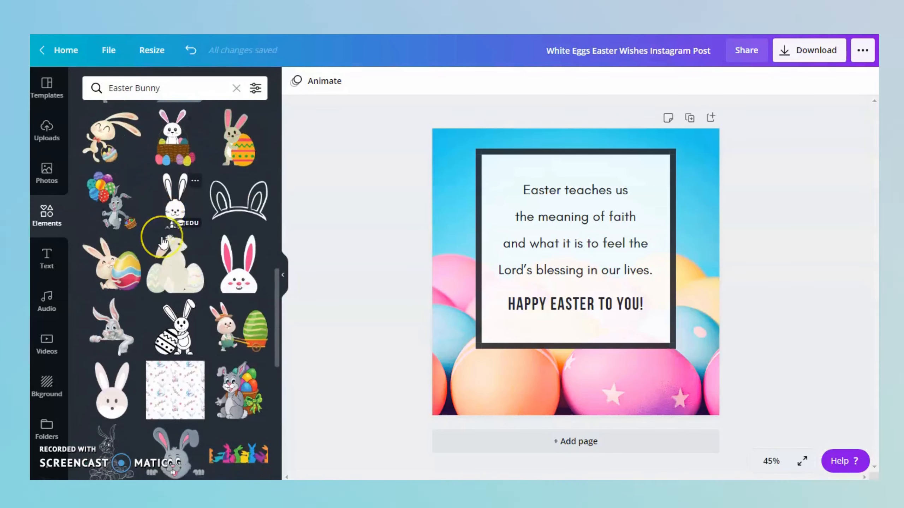
pyautogui.scroll(-5, 165, 243)
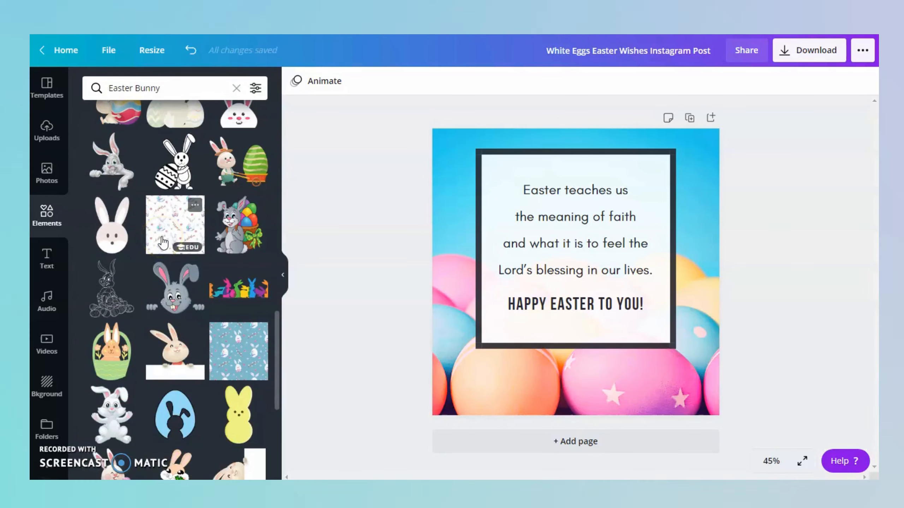
pyautogui.scroll(-7, 163, 246)
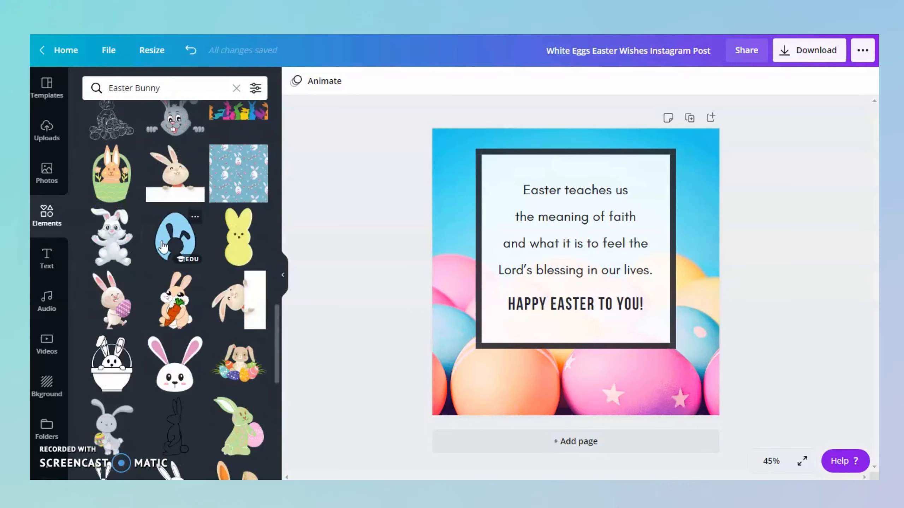
pyautogui.scroll(4, 163, 256)
pyautogui.click(164, 261)
pyautogui.scroll(10, 163, 259)
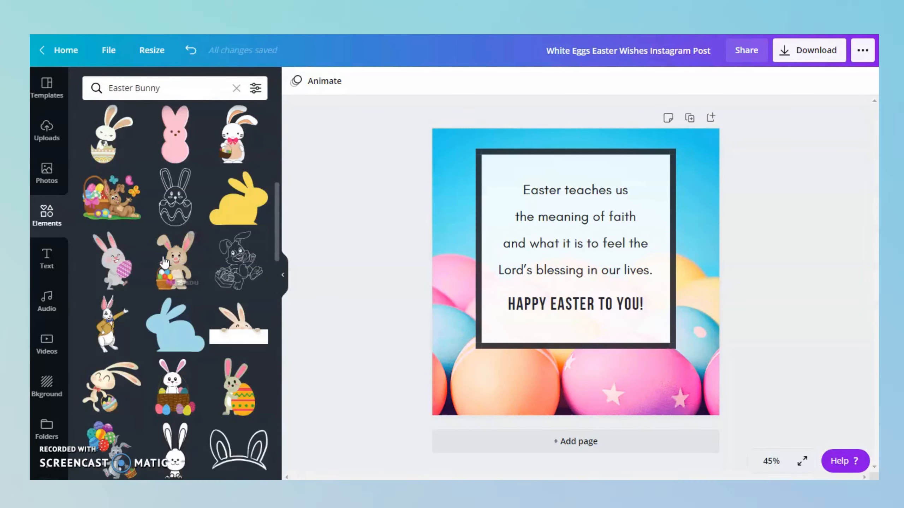
pyautogui.scroll(8, 164, 263)
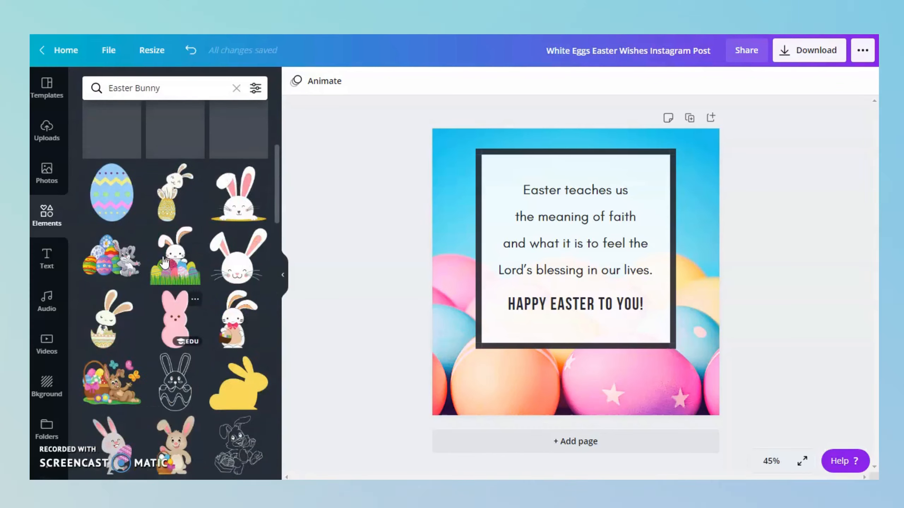
pyautogui.scroll(4, 164, 262)
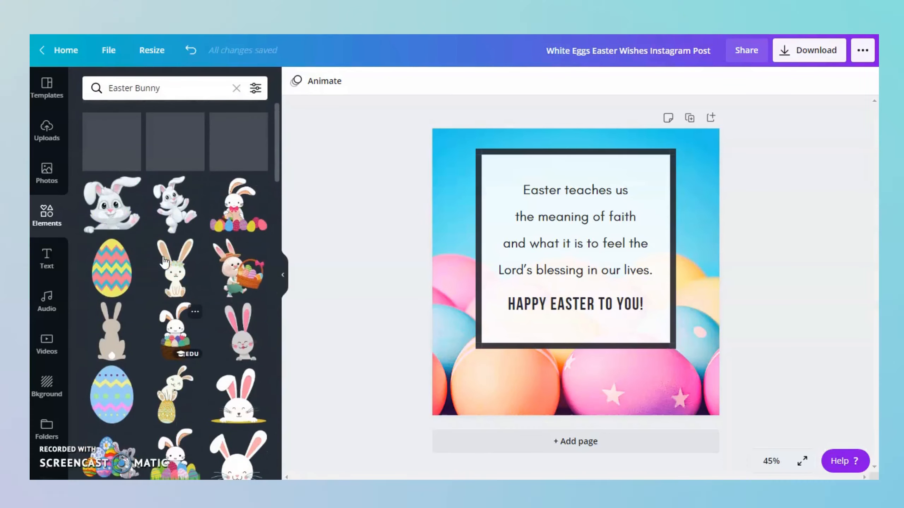
# Add the grey waving bunny graphic and place it over the lower-left corner of the frame
pyautogui.click(114, 238)
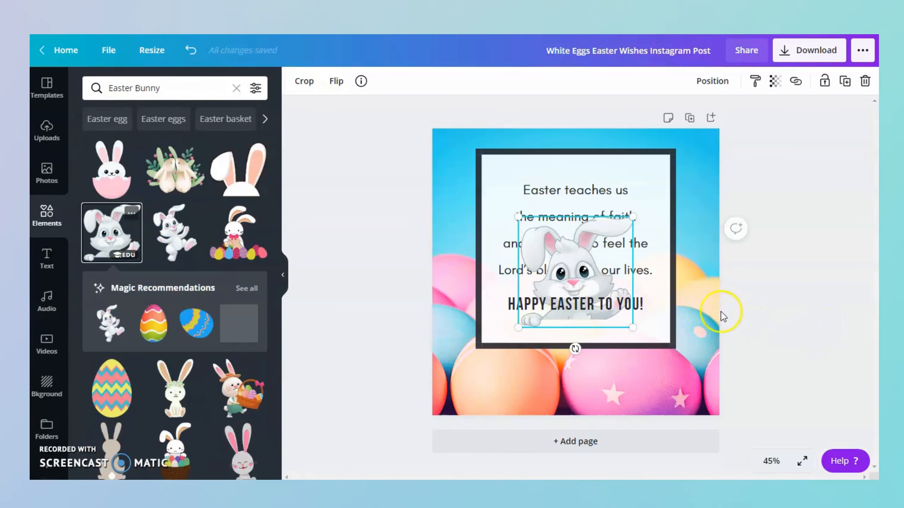
pyautogui.click(622, 272)
pyautogui.moveTo(599, 263); pyautogui.dragTo(539, 286)
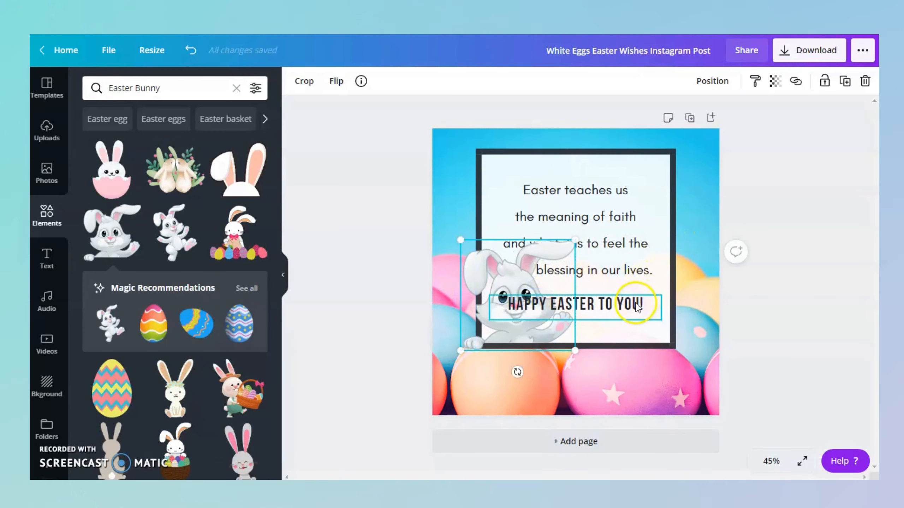
# Narrow the "HAPPY EASTER TO YOU!" text to three lines beside the bunny, and move up and shrink the message into the frame's upper-right area
pyautogui.click(637, 306)
pyautogui.moveTo(481, 305); pyautogui.dragTo(629, 296)
pyautogui.moveTo(607, 257); pyautogui.dragTo(607, 235)
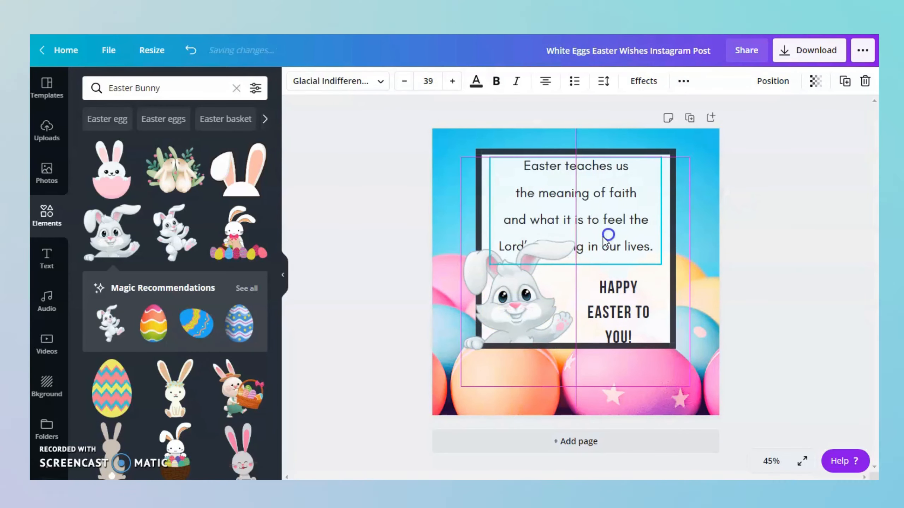
pyautogui.moveTo(491, 265); pyautogui.dragTo(560, 242)
pyautogui.click(533, 293)
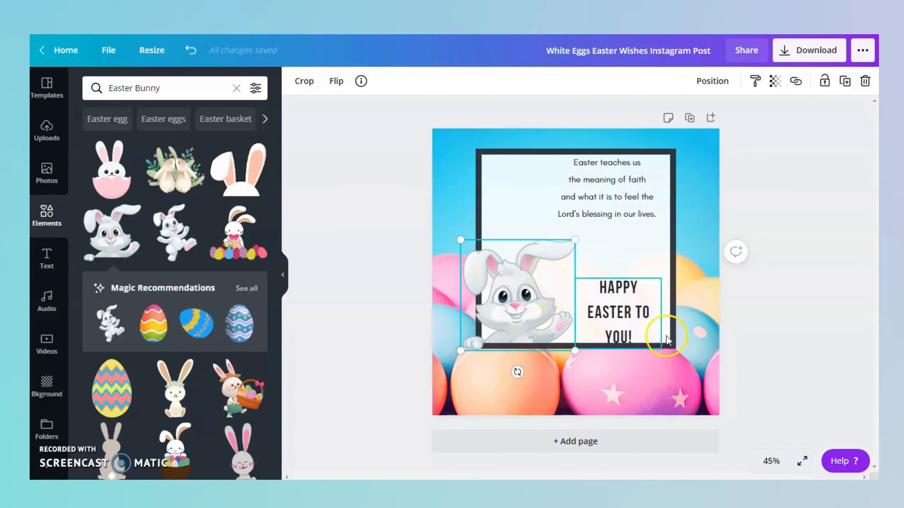
# Change the elements search to "Easter basket"
pyautogui.doubleClick(152, 87)
pyautogui.write('basket')
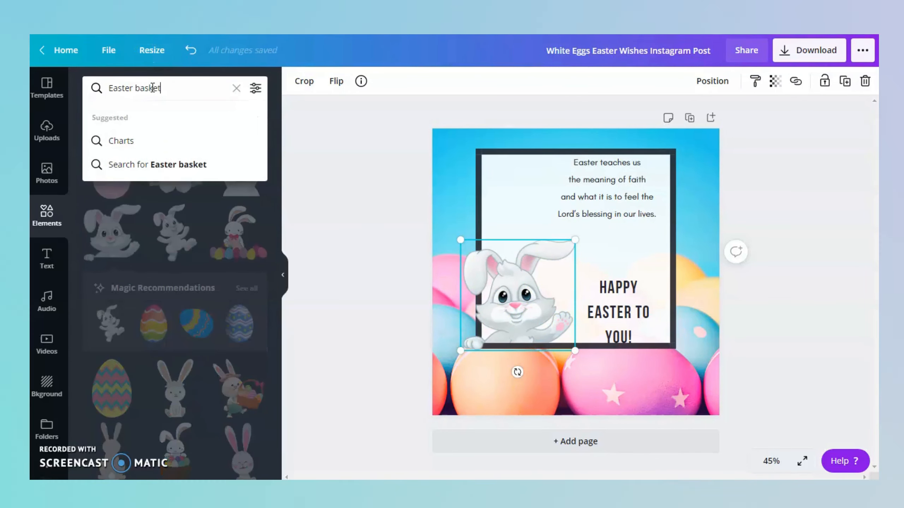
pyautogui.press('Return')
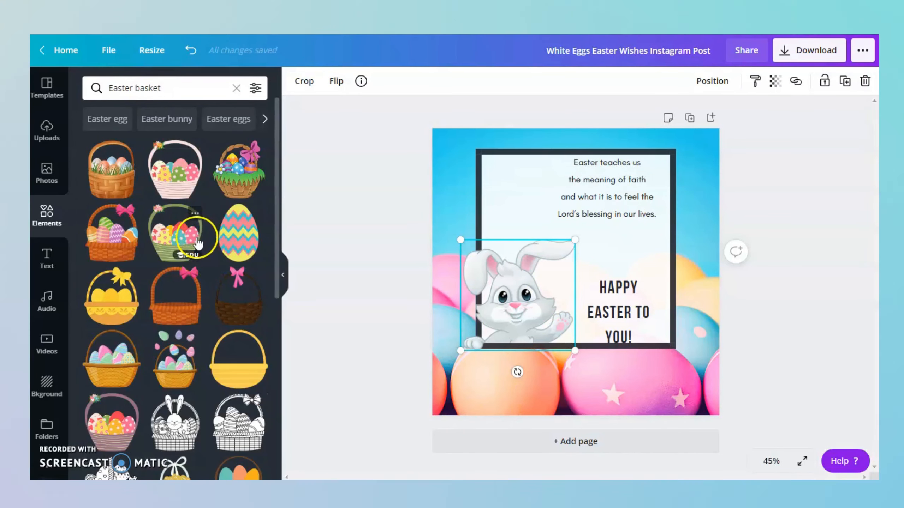
# Add the orange wicker Easter basket with a pink bow, shrink it, and place it in the page's lower-left corner below the bunny
pyautogui.scroll(-6, 190, 255)
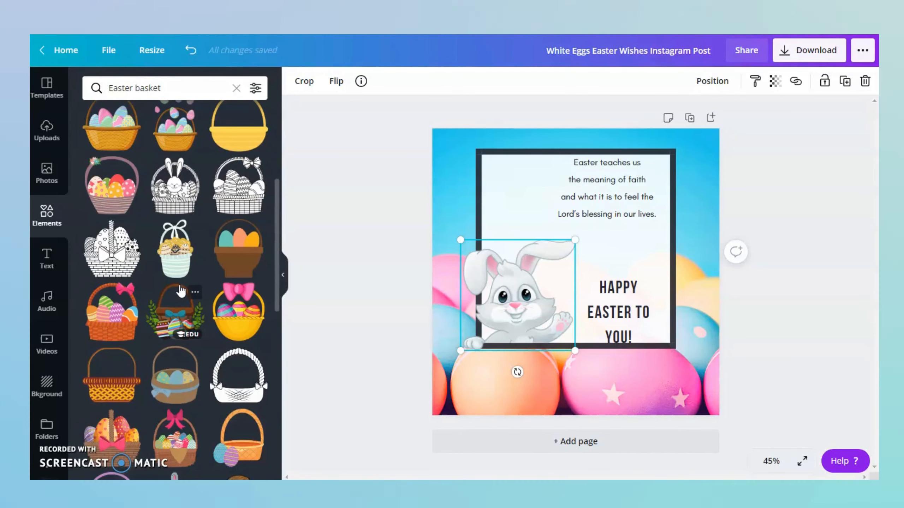
pyautogui.scroll(-2, 181, 290)
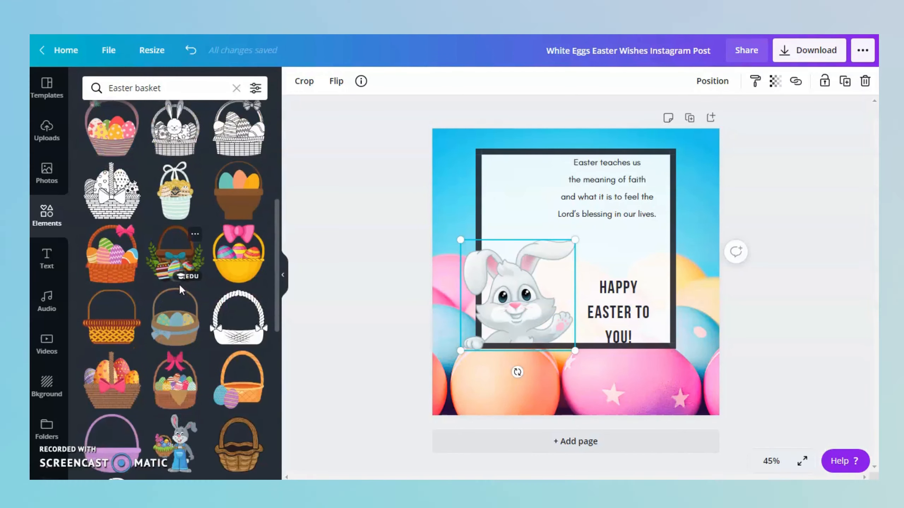
pyautogui.scroll(-5, 179, 284)
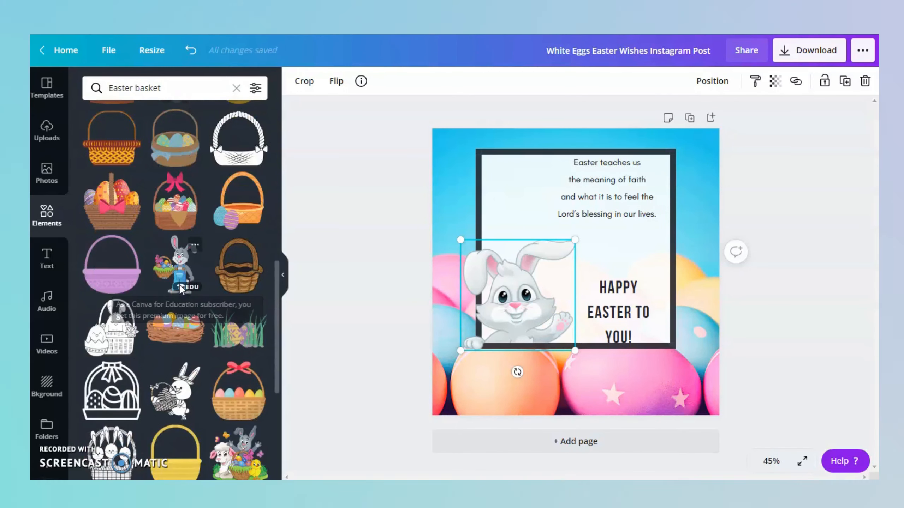
pyautogui.scroll(5, 182, 290)
pyautogui.scroll(5, 181, 290)
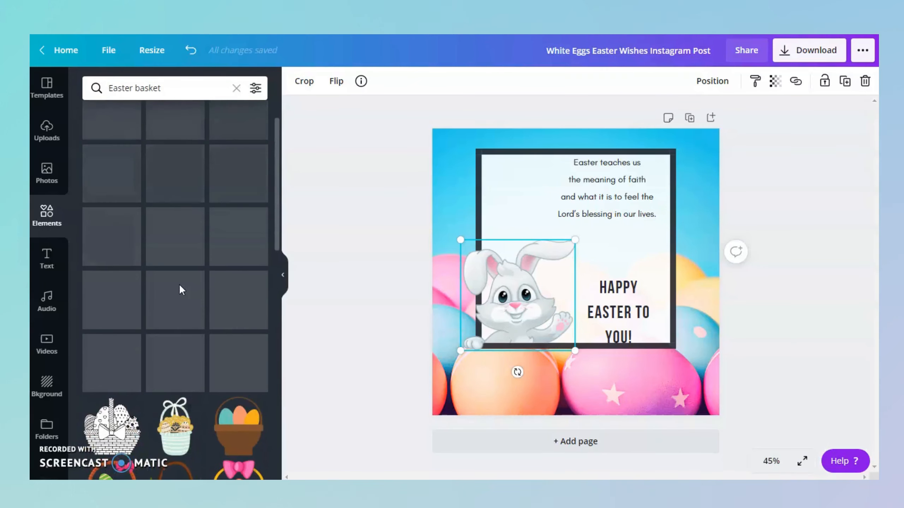
pyautogui.click(303, 147)
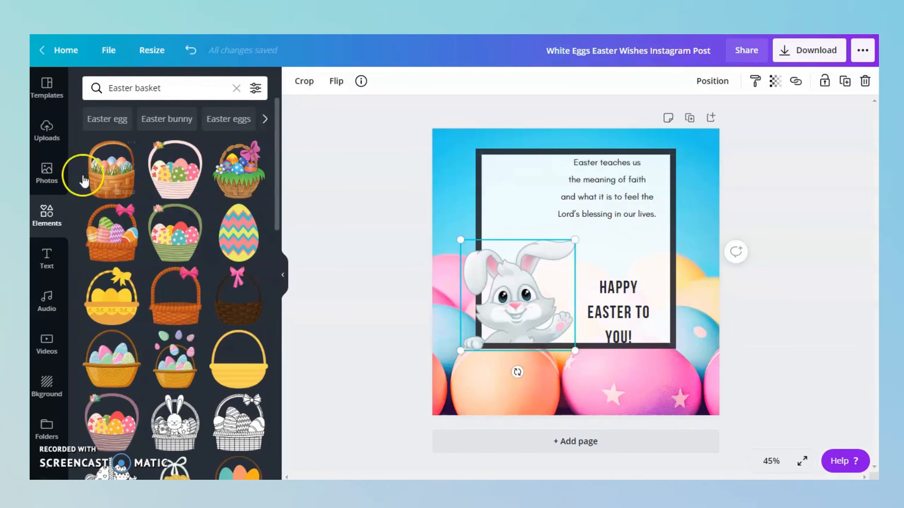
pyautogui.moveTo(109, 239); pyautogui.dragTo(492, 344)
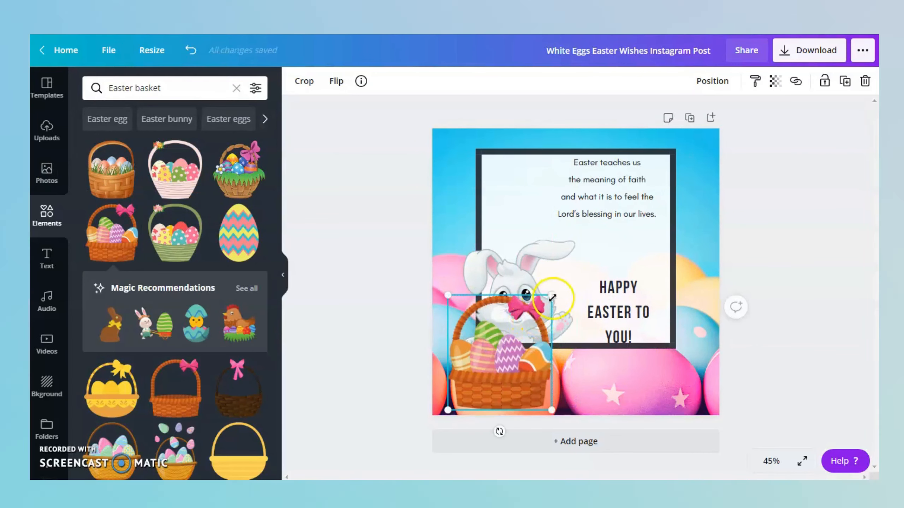
pyautogui.moveTo(551, 295); pyautogui.dragTo(519, 351)
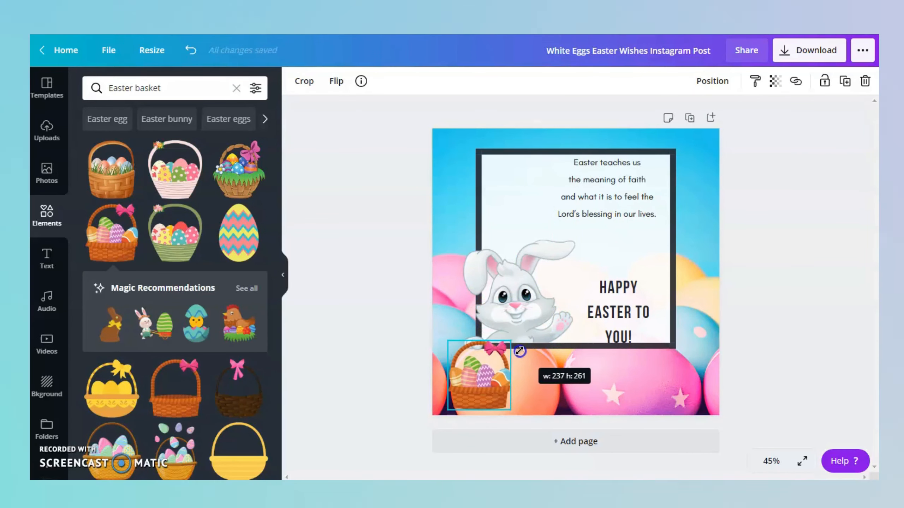
pyautogui.click(486, 387)
pyautogui.moveTo(444, 414); pyautogui.dragTo(448, 414)
pyautogui.click(475, 379)
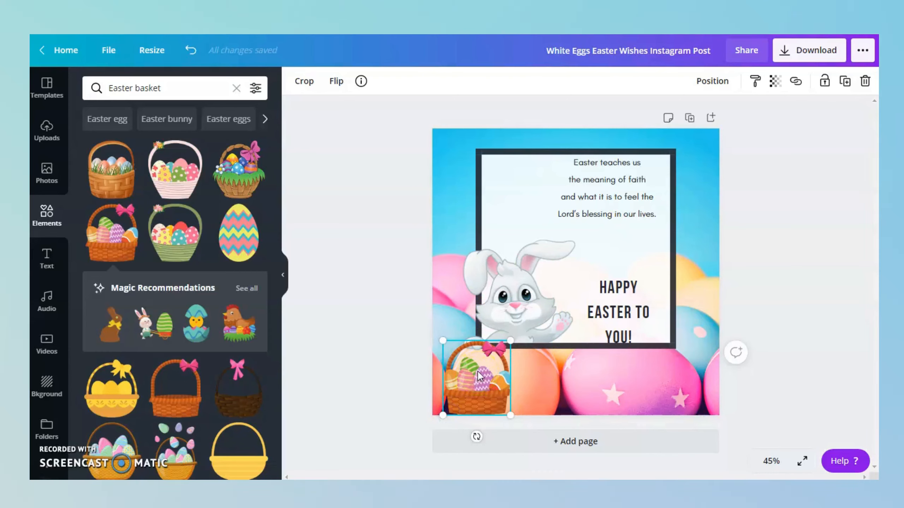
# Send the Easter basket backward one layer so it sits behind the bunny's paw
pyautogui.click(738, 242)
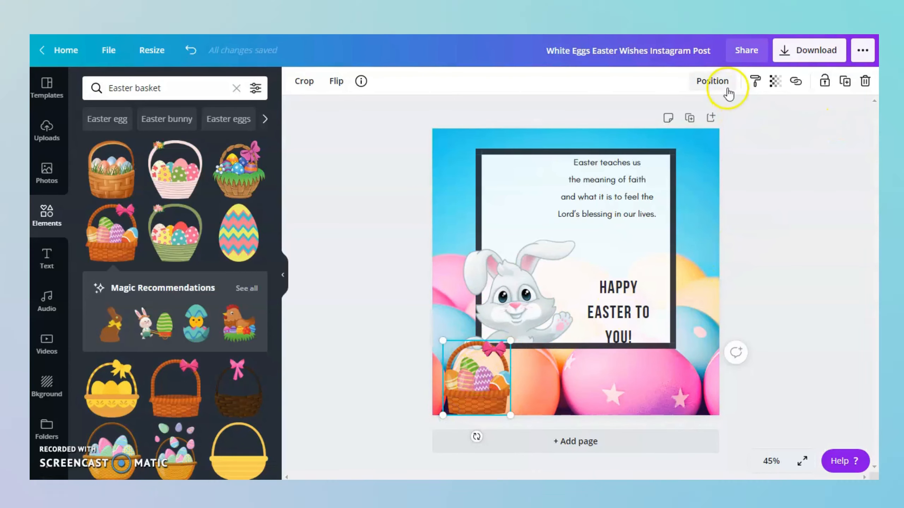
pyautogui.click(718, 82)
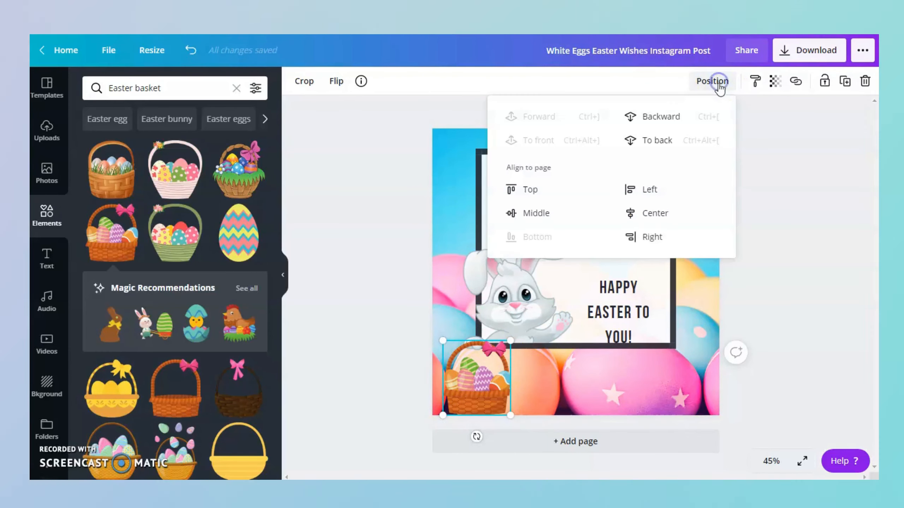
pyautogui.click(668, 118)
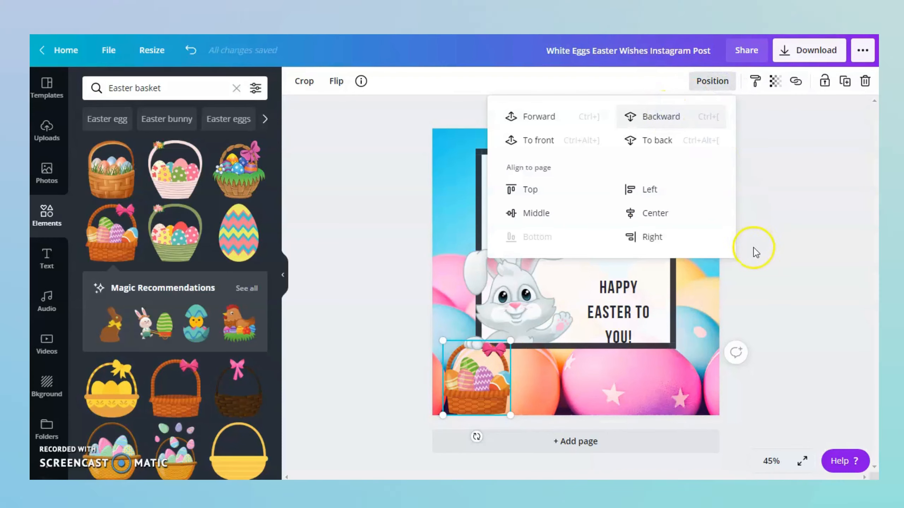
pyautogui.click(756, 254)
pyautogui.click(815, 310)
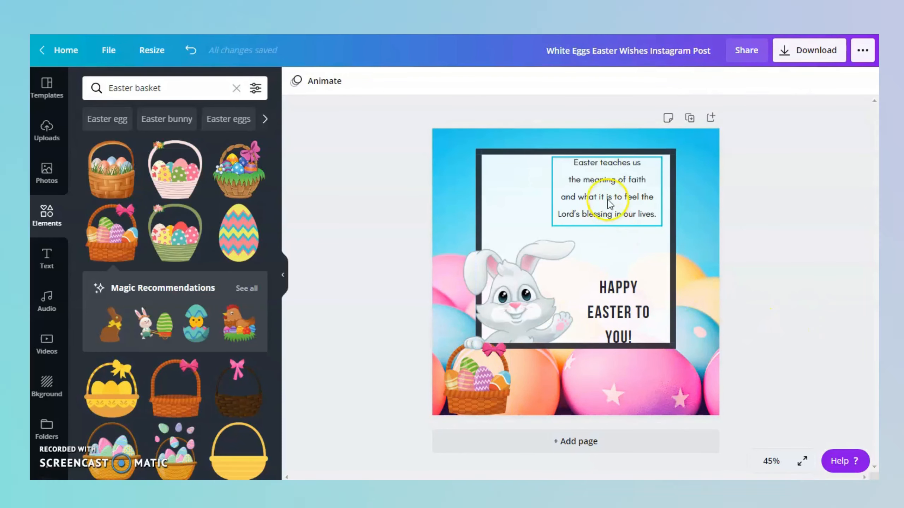
# Move the "Easter teaches us" message down over the "HAPPY EASTER TO YOU!" text to clear the frame's upper area
pyautogui.moveTo(609, 204); pyautogui.dragTo(609, 290)
pyautogui.click(614, 228)
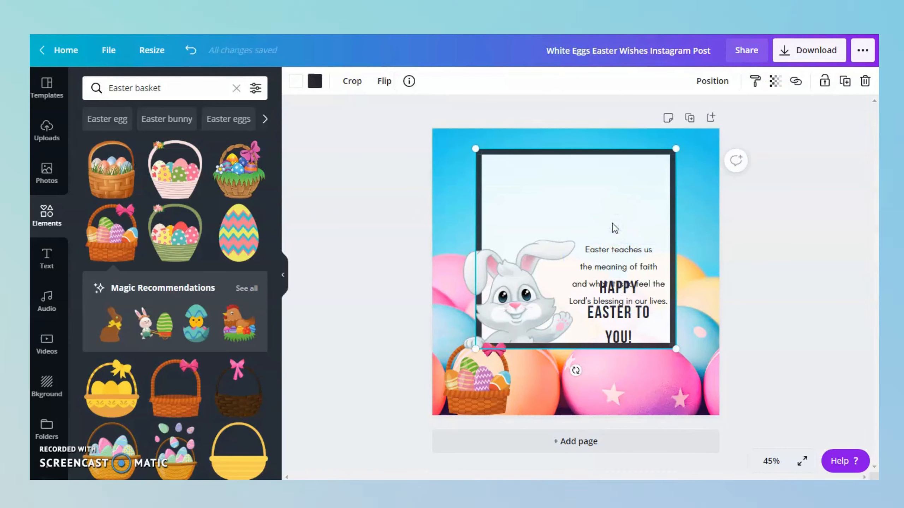
pyautogui.click(609, 213)
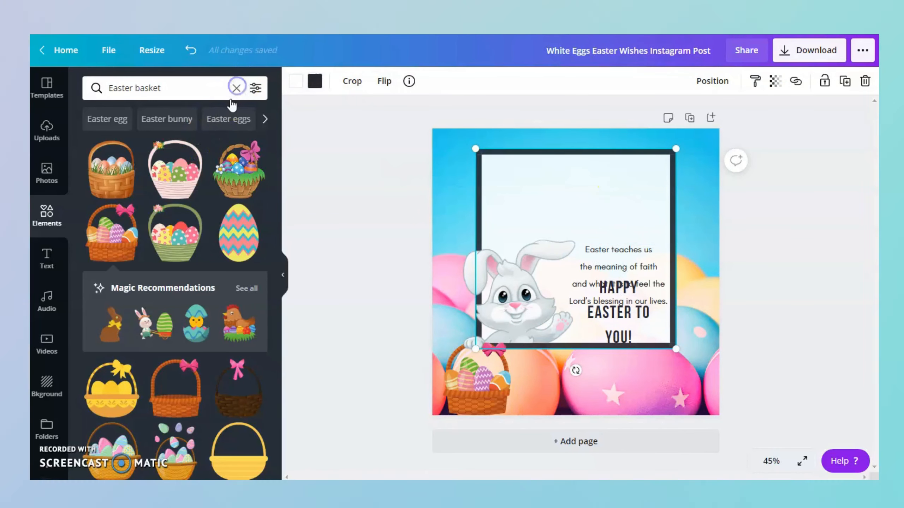
# Replace the elements search with "sunrise"
pyautogui.click(236, 88)
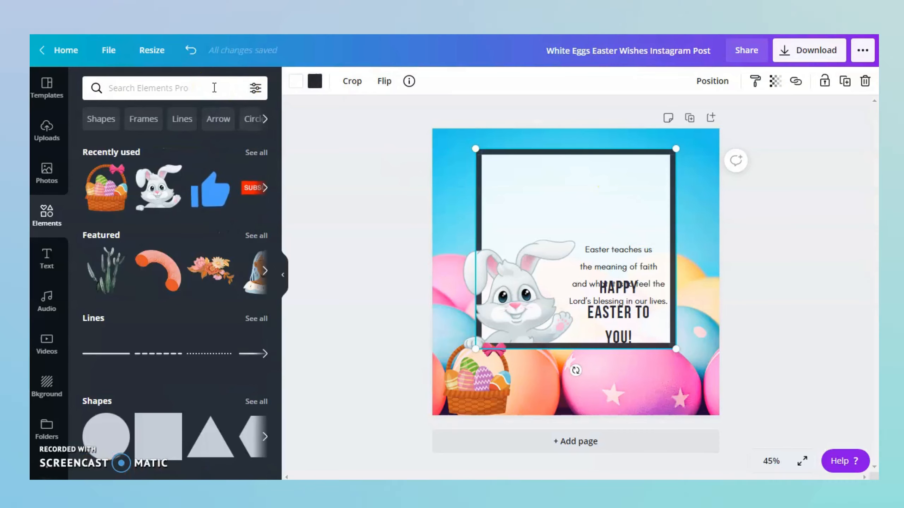
pyautogui.click(214, 87)
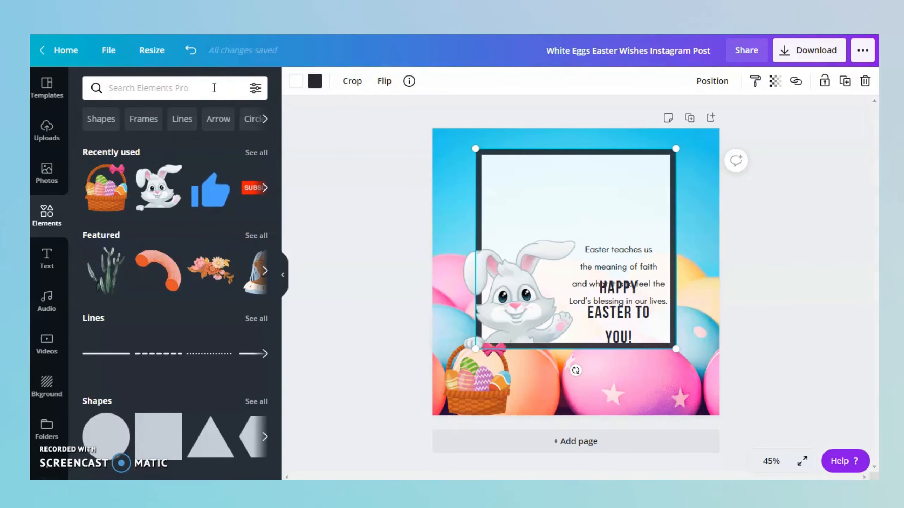
pyautogui.write('sun')
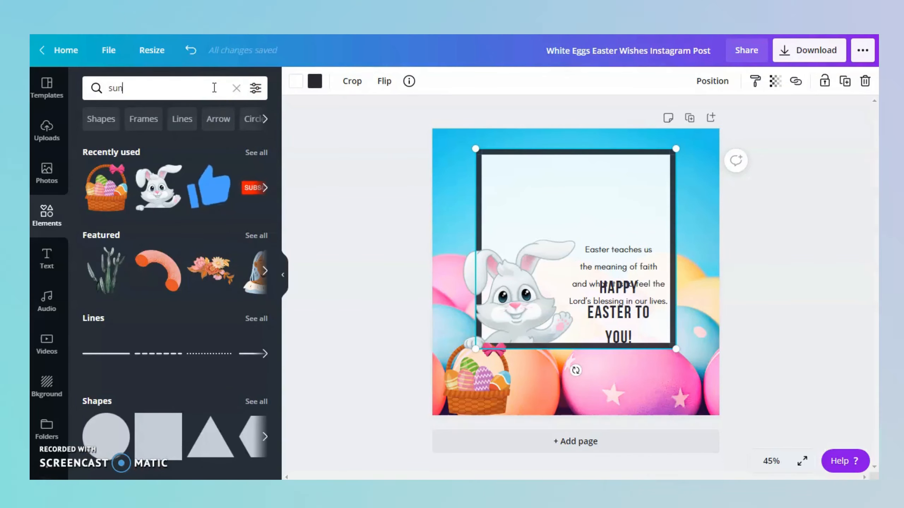
pyautogui.write('rise')
pyautogui.press('Return')
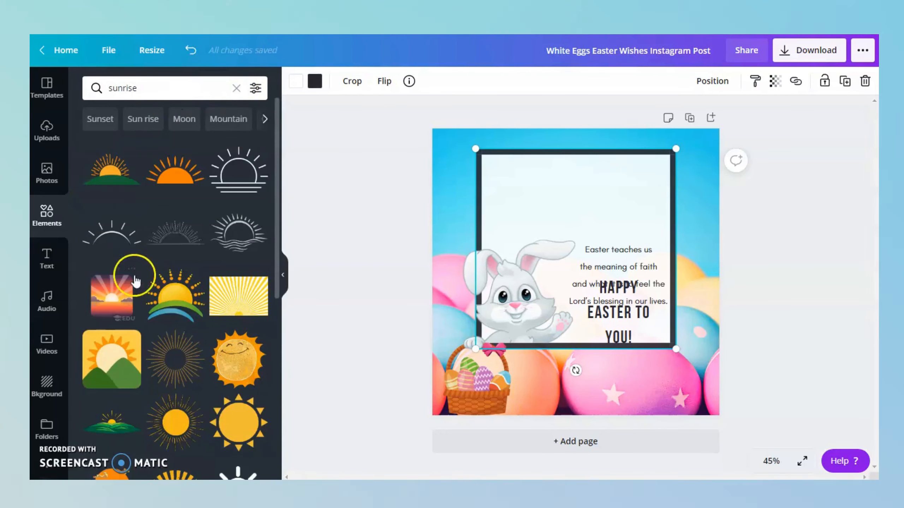
# Add the free sunrise graphic with yellow rays and green hills, and enlarge it to span the upper half of the frame
pyautogui.scroll(-5, 135, 282)
pyautogui.scroll(-5, 142, 290)
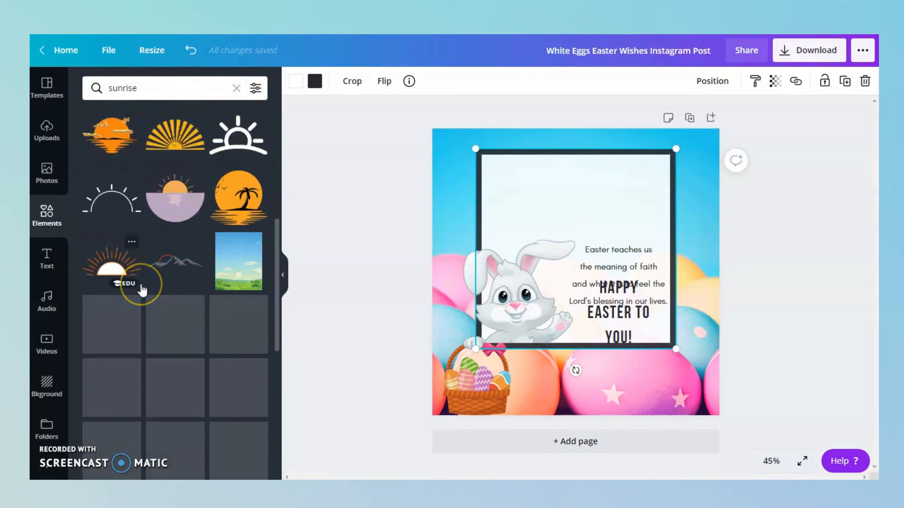
pyautogui.scroll(-3, 146, 295)
pyautogui.scroll(-3, 148, 301)
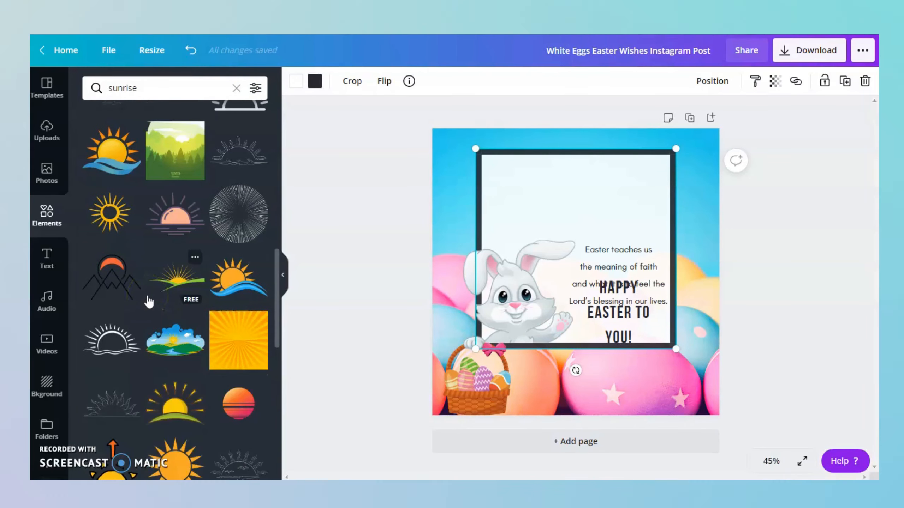
pyautogui.click(183, 281)
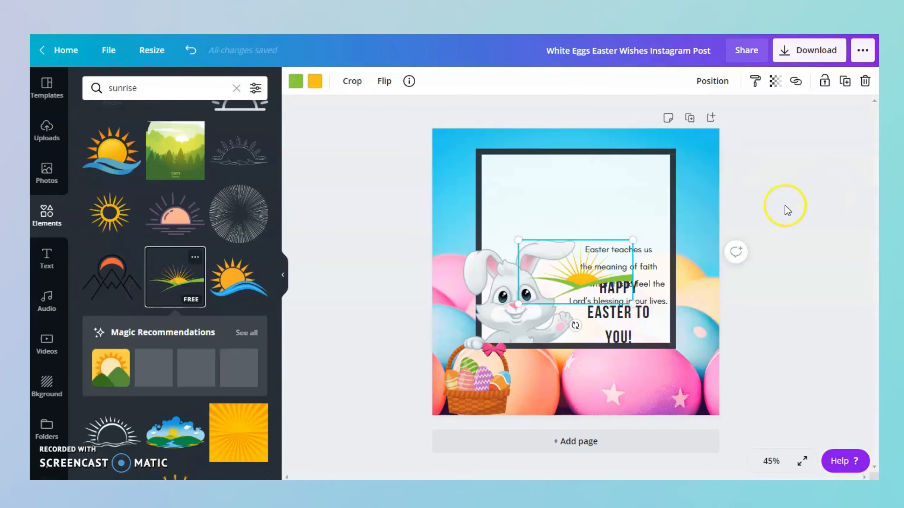
pyautogui.moveTo(577, 244); pyautogui.dragTo(604, 186)
pyautogui.moveTo(554, 221); pyautogui.dragTo(482, 254)
# Send the sunrise graphic backward one layer and nudge the "Easter teaches us" message slightly
pyautogui.click(711, 81)
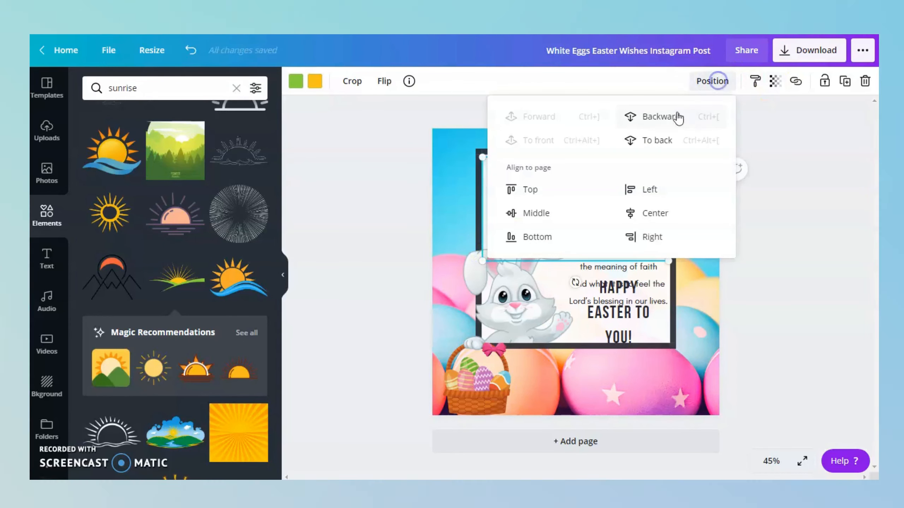
pyautogui.click(676, 116)
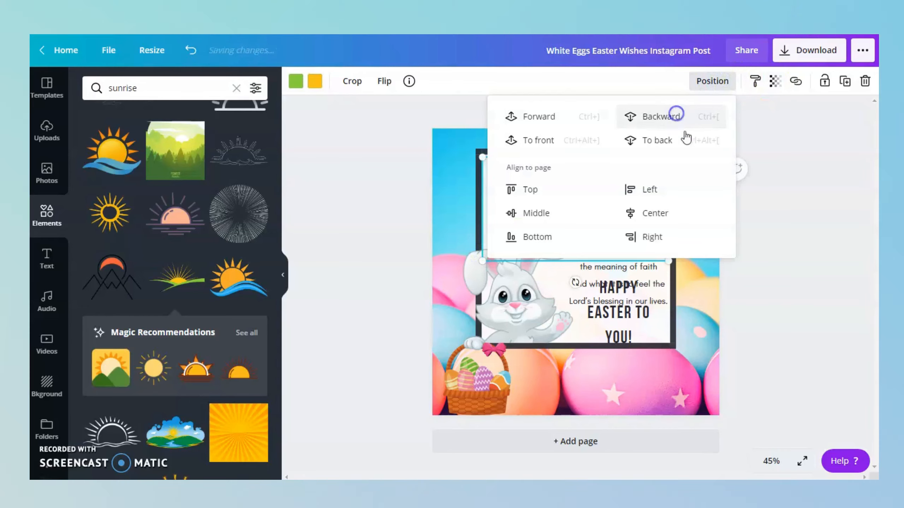
pyautogui.click(765, 180)
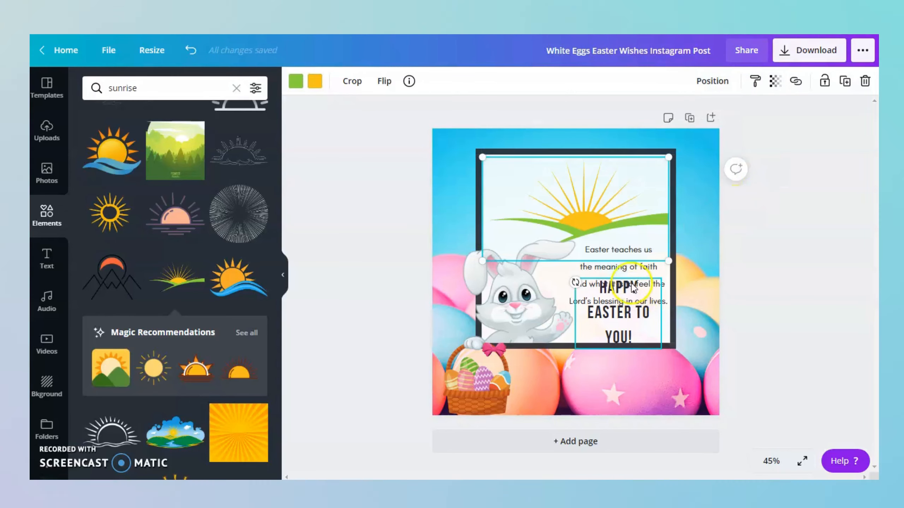
pyautogui.moveTo(631, 262)
pyautogui.mouseDown()
pyautogui.moveTo(620, 228)
pyautogui.moveTo(626, 268)
pyautogui.mouseUp()
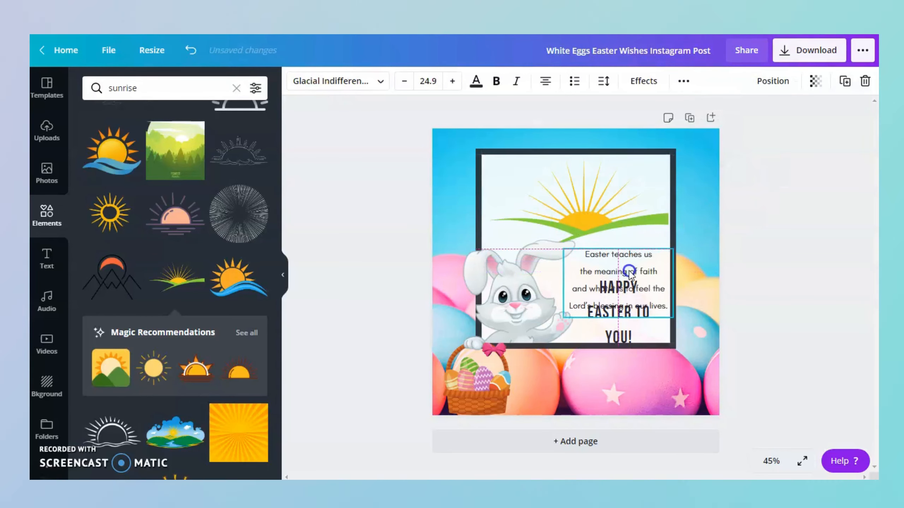
# Fade the sunrise graphic by setting its transparency to 34
pyautogui.click(639, 197)
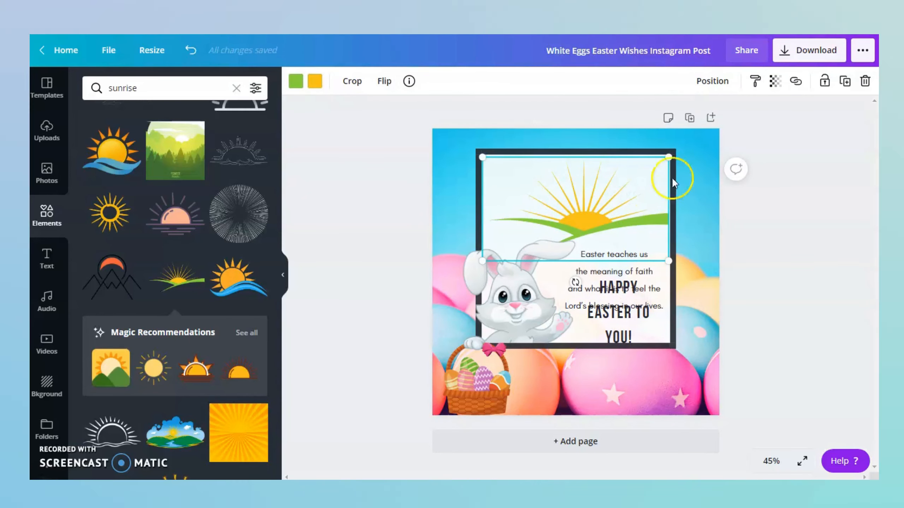
pyautogui.click(775, 85)
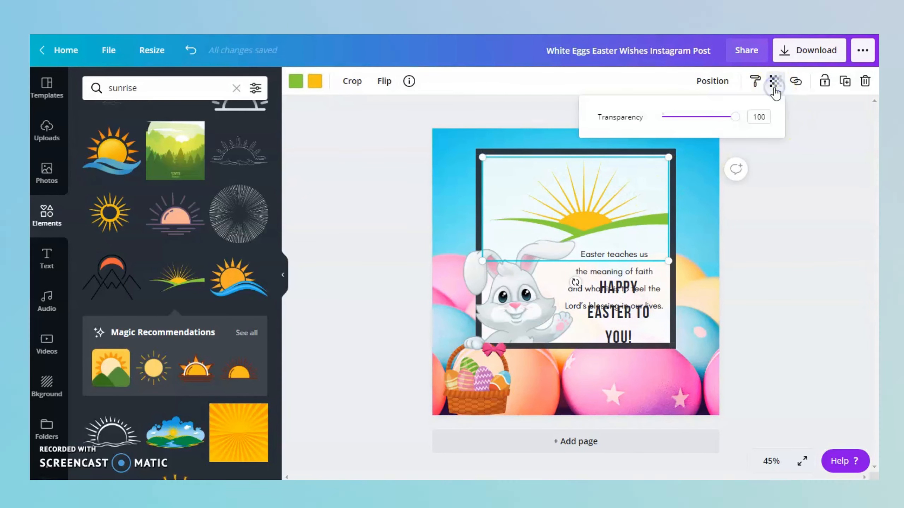
pyautogui.moveTo(733, 120); pyautogui.dragTo(705, 124)
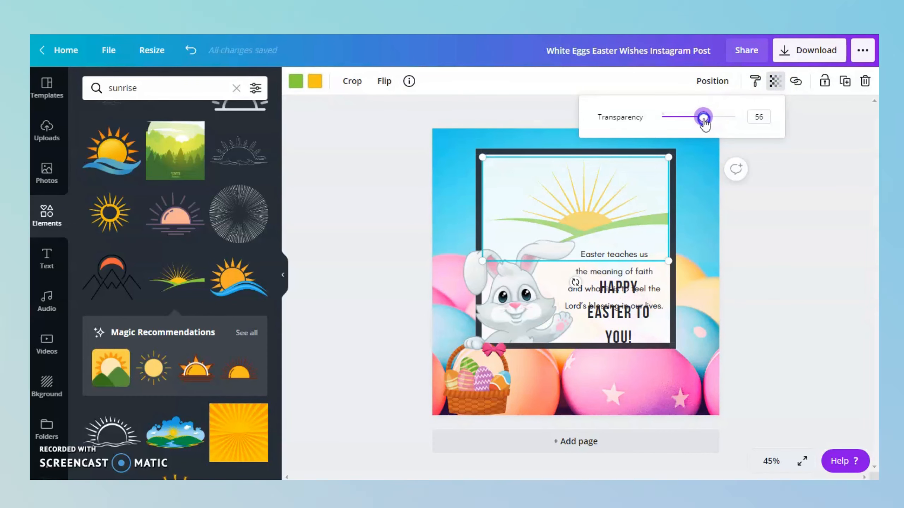
pyautogui.moveTo(704, 123); pyautogui.dragTo(691, 123)
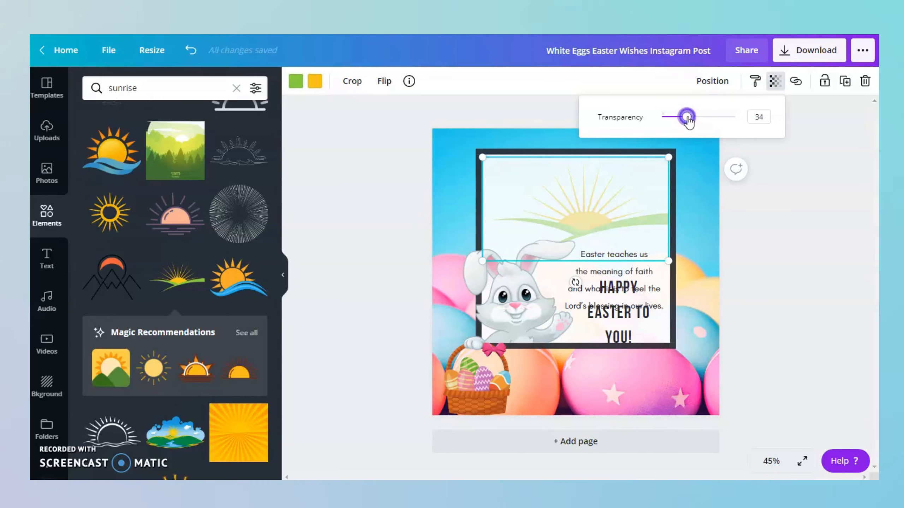
pyautogui.click(740, 223)
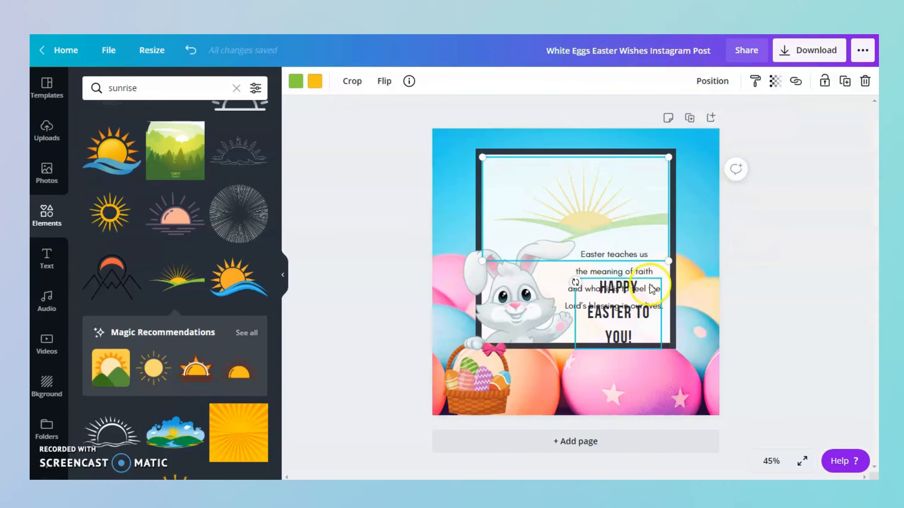
pyautogui.click(815, 277)
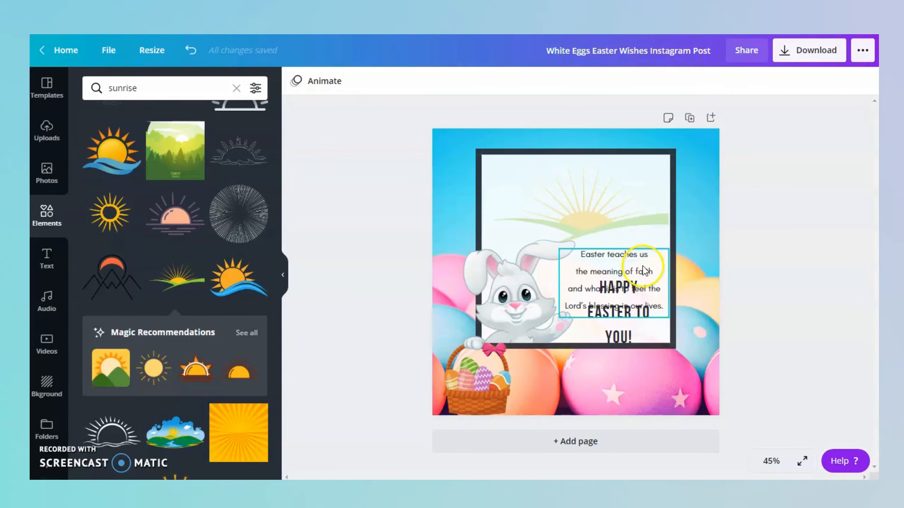
# Move the "Easter teaches us" message up over the faded sunrise, centred in the frame, and widen its text box slightly
pyautogui.moveTo(643, 267); pyautogui.dragTo(605, 189)
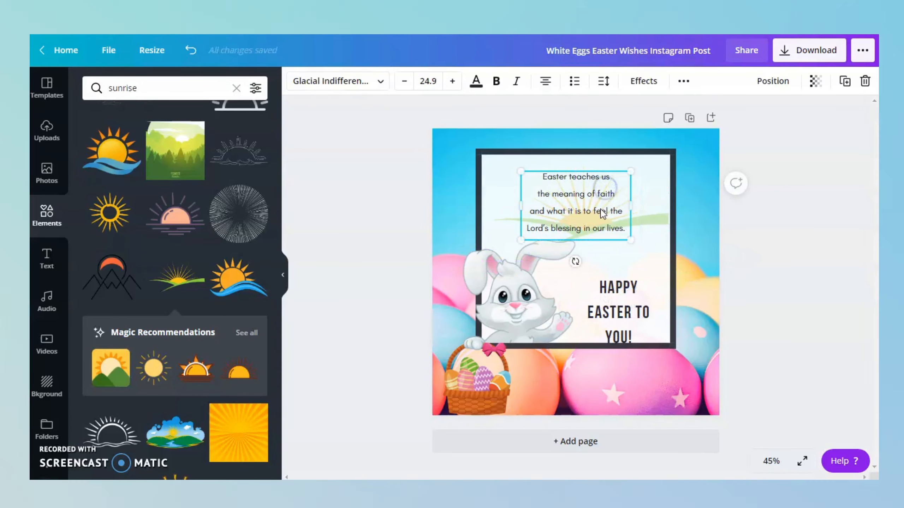
pyautogui.doubleClick(600, 208)
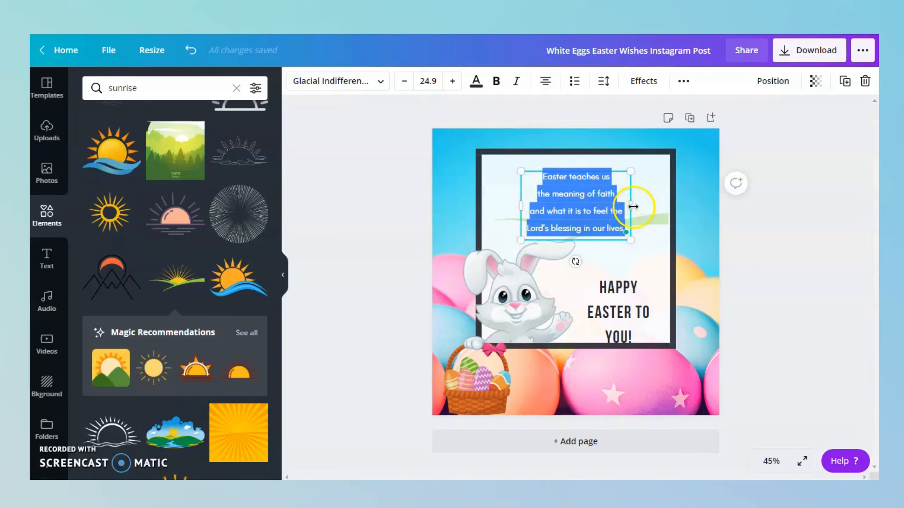
pyautogui.moveTo(631, 206); pyautogui.dragTo(640, 209)
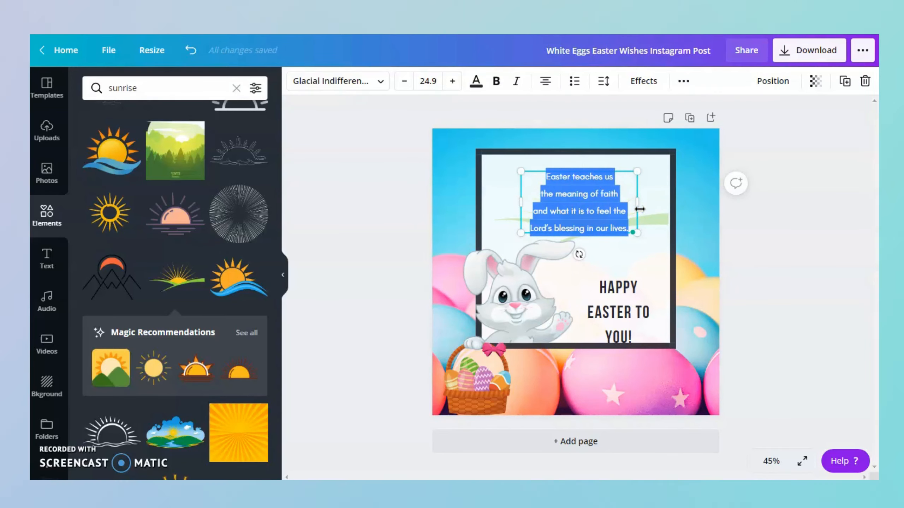
pyautogui.click(645, 213)
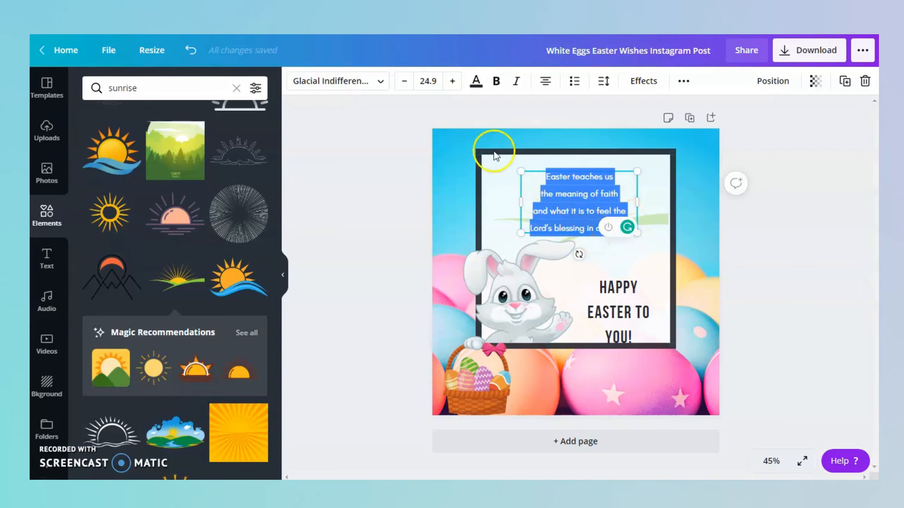
# Change the font of the "Easter teaches us" message to Apricots from the Handwriting fonts
pyautogui.click(381, 83)
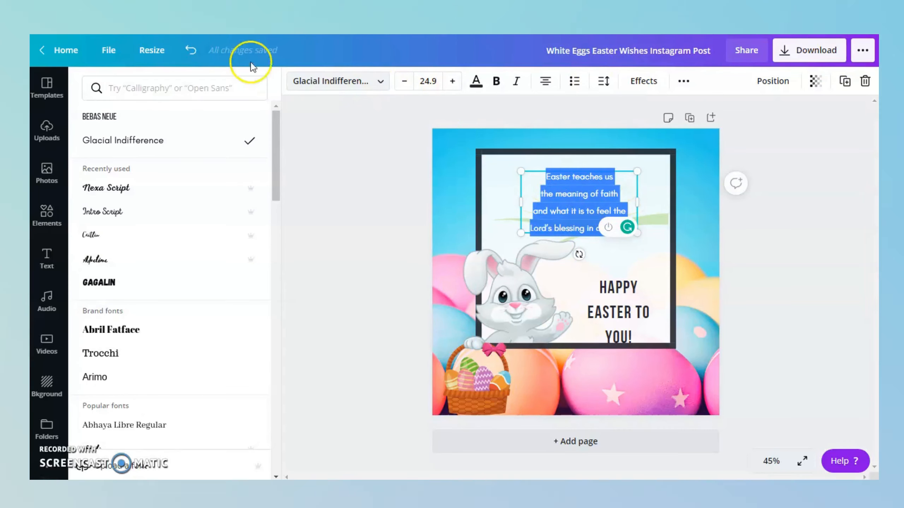
pyautogui.moveTo(276, 121); pyautogui.dragTo(266, 154)
pyautogui.click(156, 86)
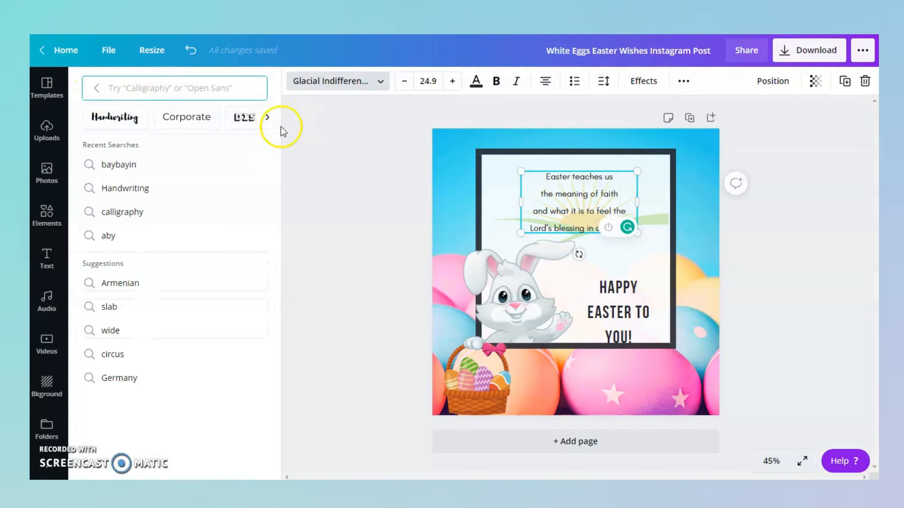
pyautogui.click(134, 121)
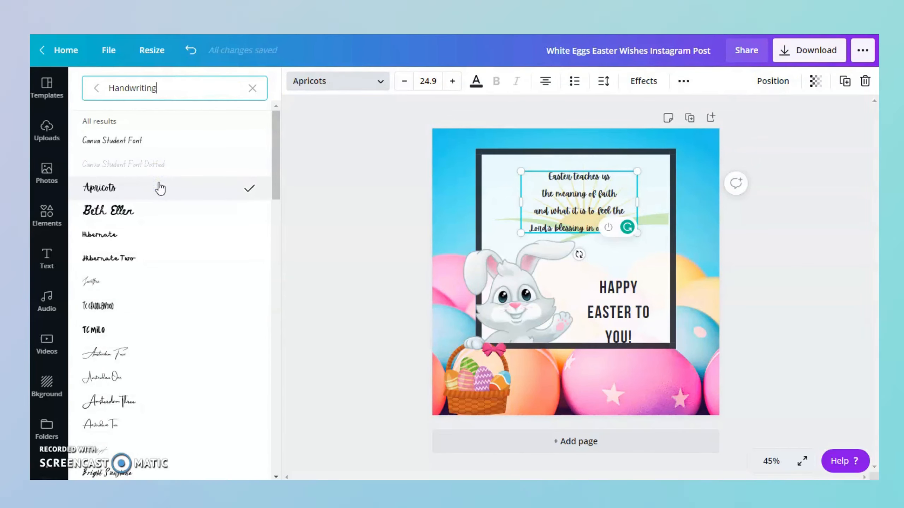
# Enlarge the "Easter teaches us" message to about 636 by 338, font size 36.2, so it fills the frame's upper half
pyautogui.click(525, 176)
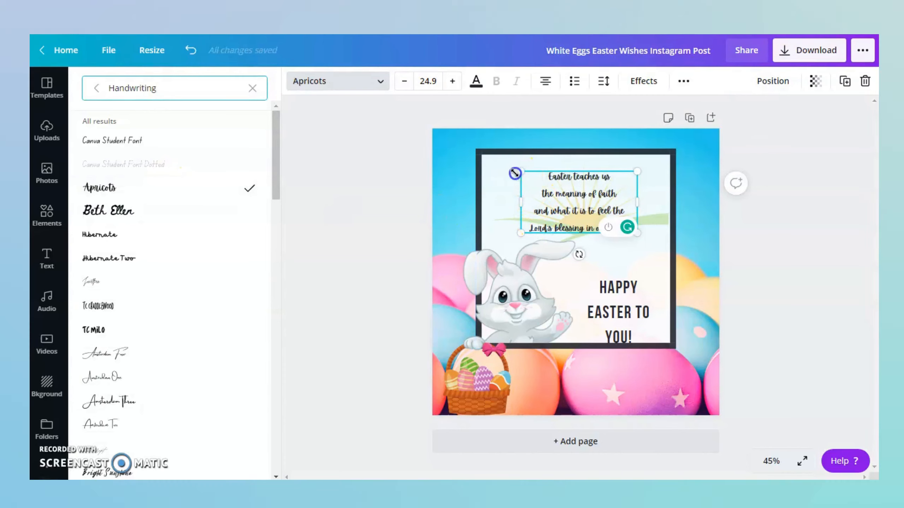
pyautogui.moveTo(514, 173); pyautogui.dragTo(494, 159)
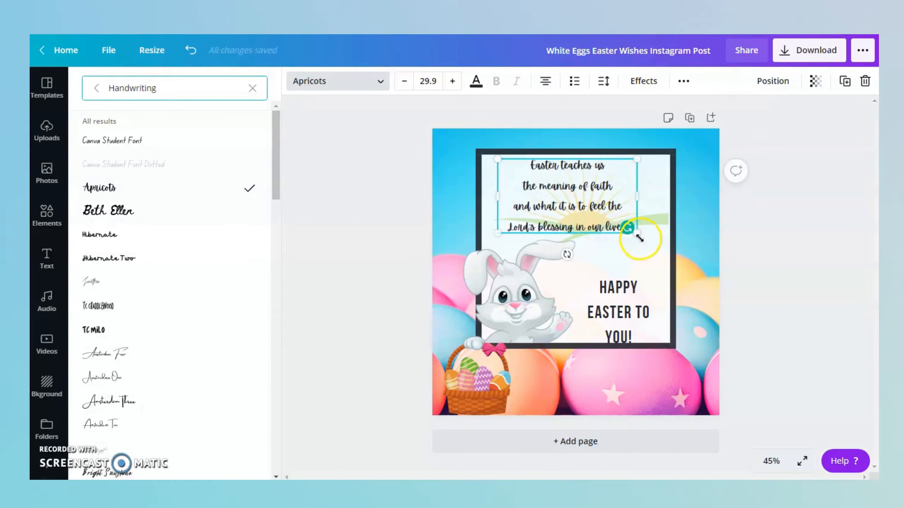
pyautogui.moveTo(640, 237); pyautogui.dragTo(670, 254)
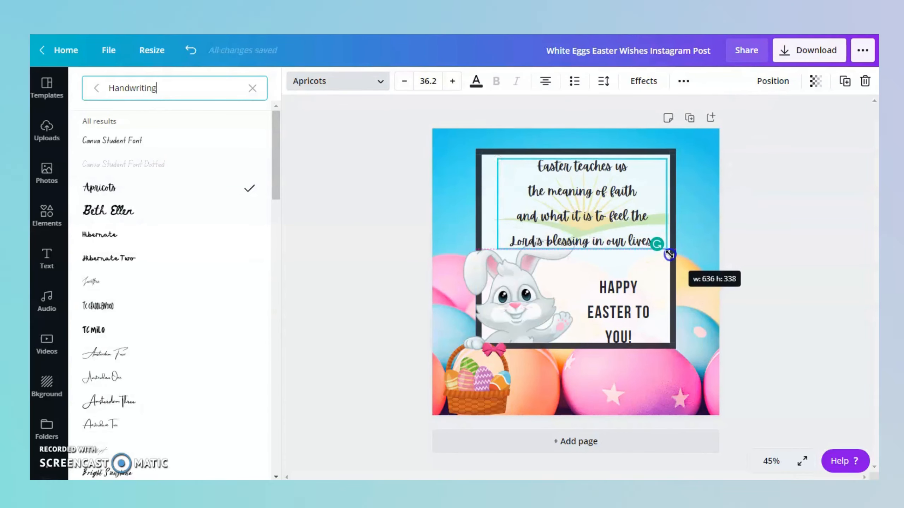
# Shrink the bunny to about 397 by 382 and shift the "Easter teaches us" message slightly down and left
pyautogui.click(573, 266)
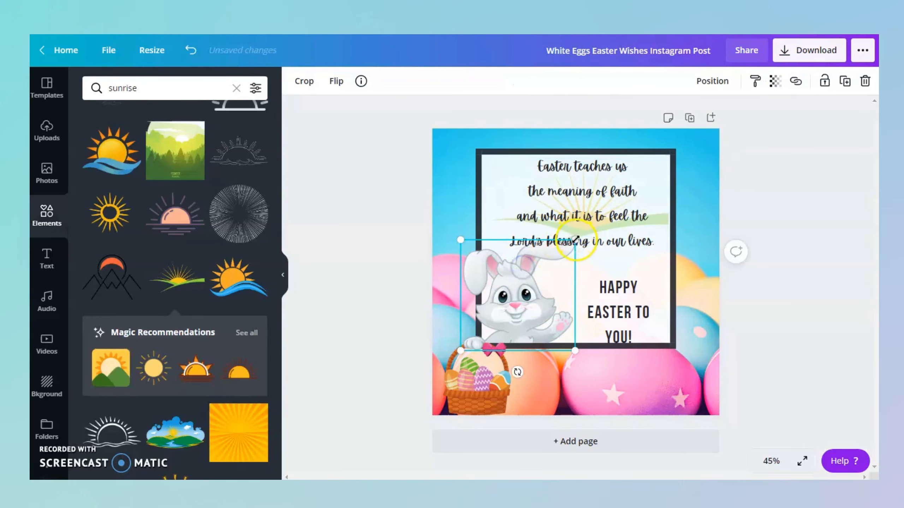
pyautogui.moveTo(572, 246); pyautogui.dragTo(568, 249)
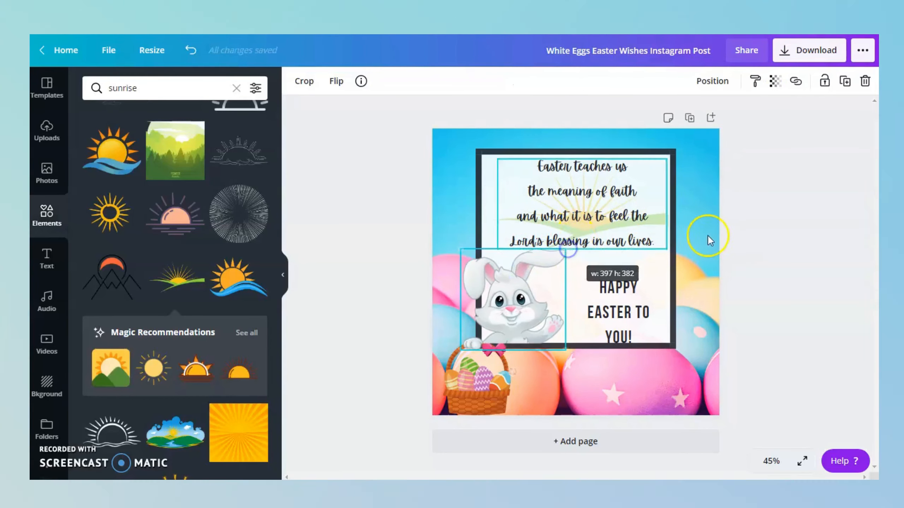
pyautogui.moveTo(587, 215); pyautogui.dragTo(584, 219)
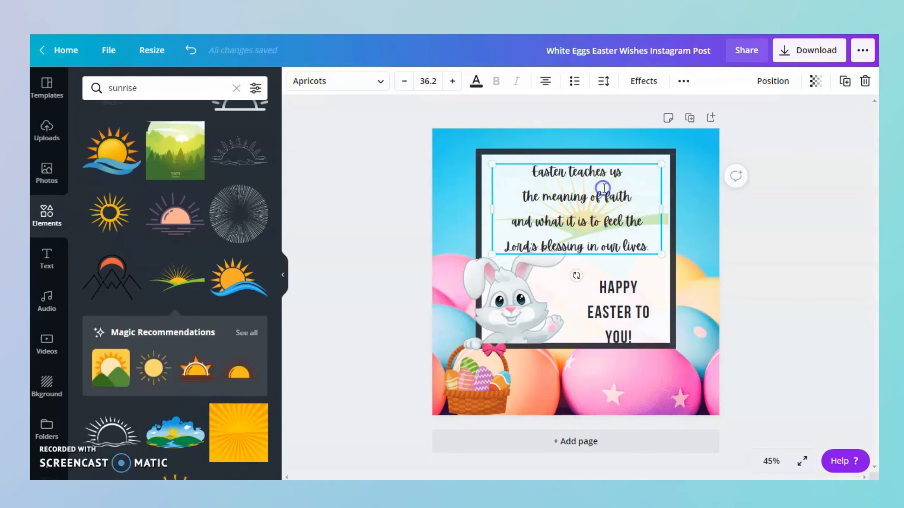
# Colour the word "faith" in the message with the dark pink from the photo colors
pyautogui.doubleClick(604, 187)
pyautogui.click(779, 221)
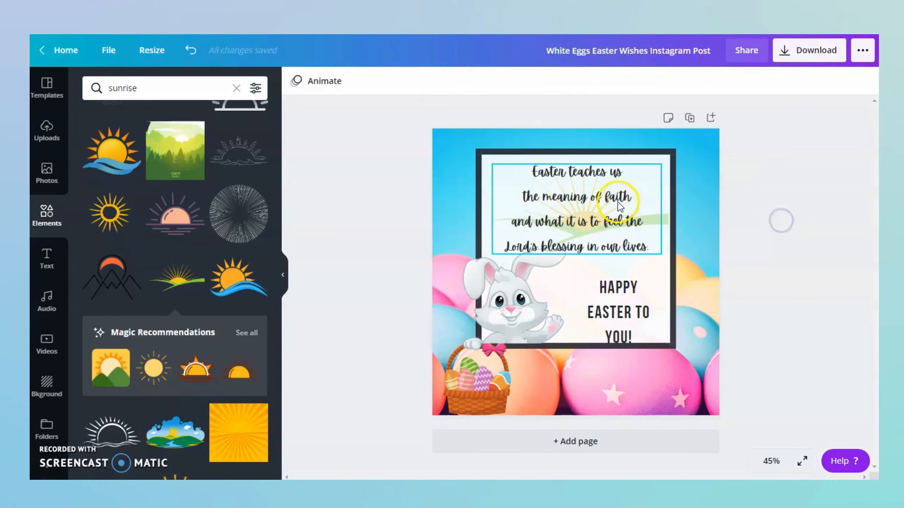
pyautogui.doubleClick(620, 206)
pyautogui.doubleClick(617, 197)
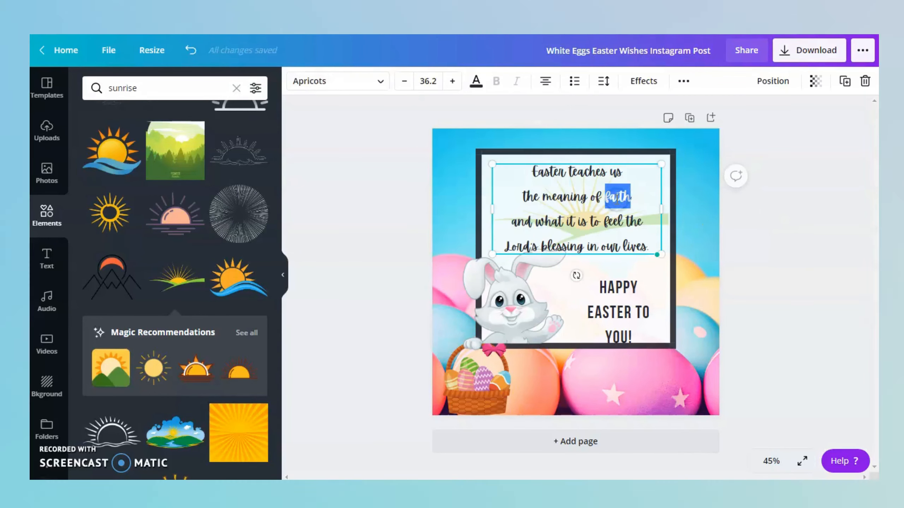
pyautogui.click(474, 85)
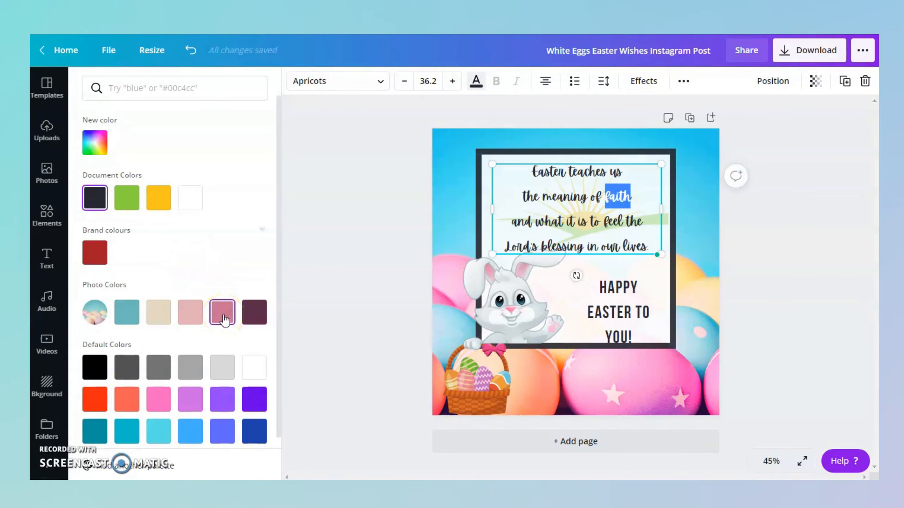
pyautogui.click(224, 319)
# Colour the word "Lord's" in the message with the same dark pink photo color
pyautogui.click(524, 251)
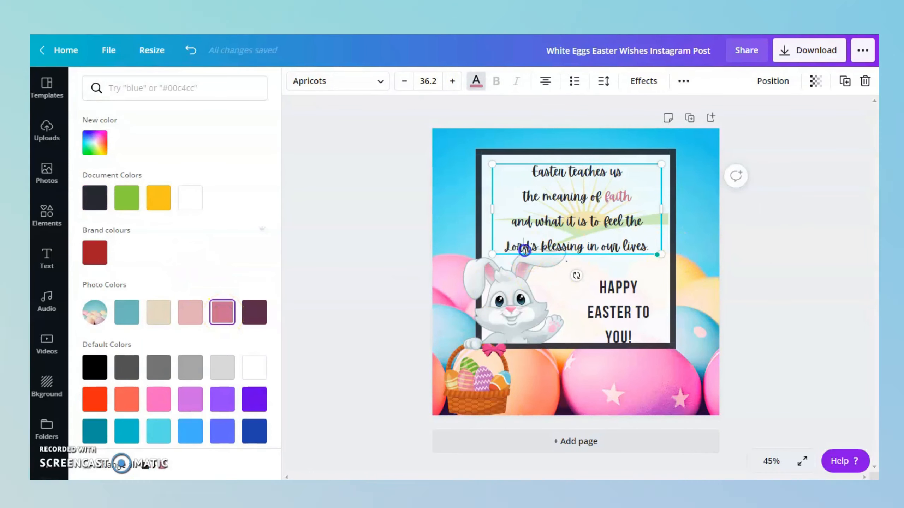
pyautogui.doubleClick(524, 250)
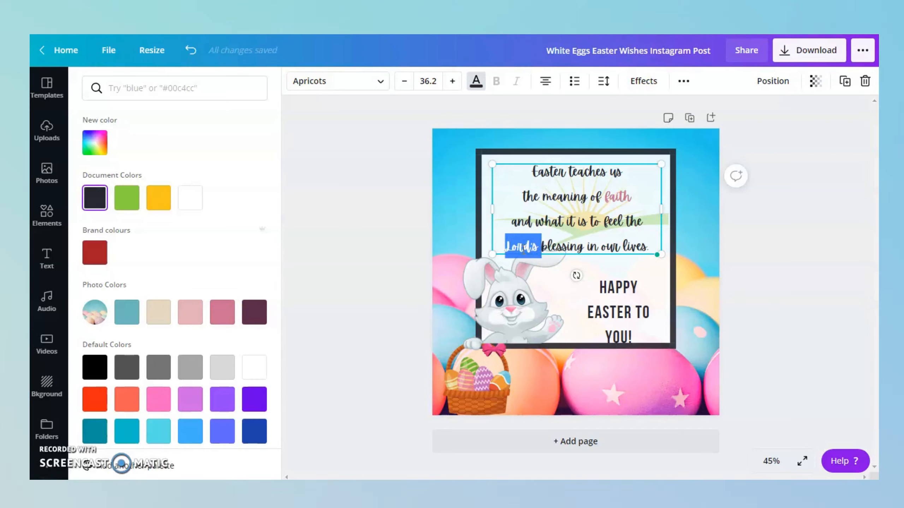
pyautogui.click(220, 315)
pyautogui.click(836, 308)
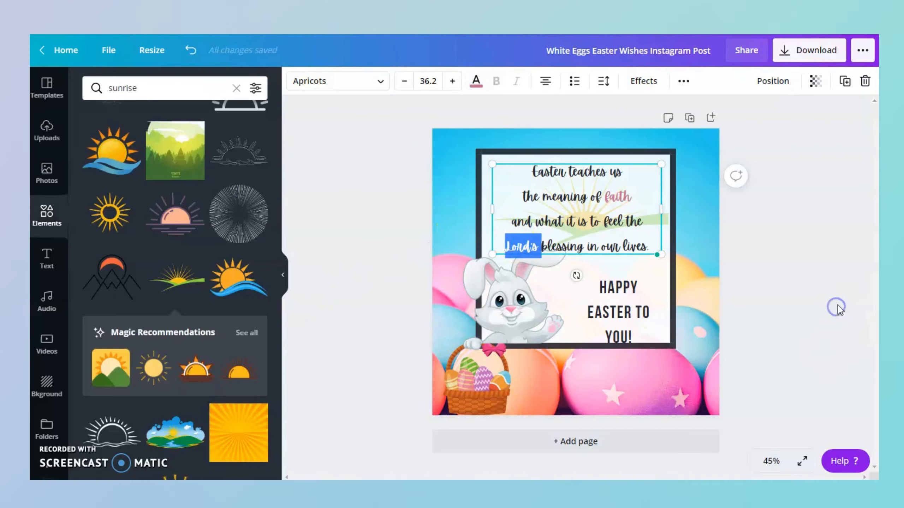
pyautogui.click(821, 294)
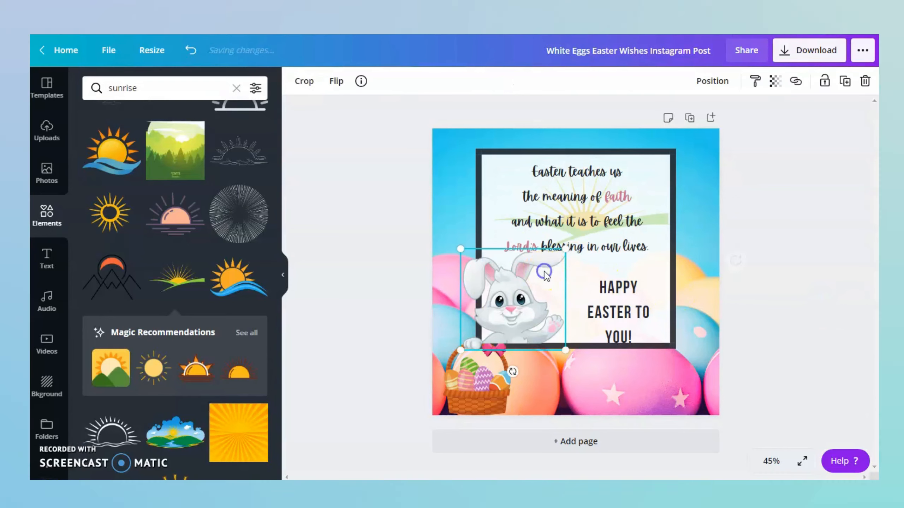
# Shrink the bunny to about 377 by 363, and enlarge the "HAPPY EASTER TO YOU!" greeting to font size 57 in a wider text box
pyautogui.moveTo(565, 248); pyautogui.dragTo(561, 254)
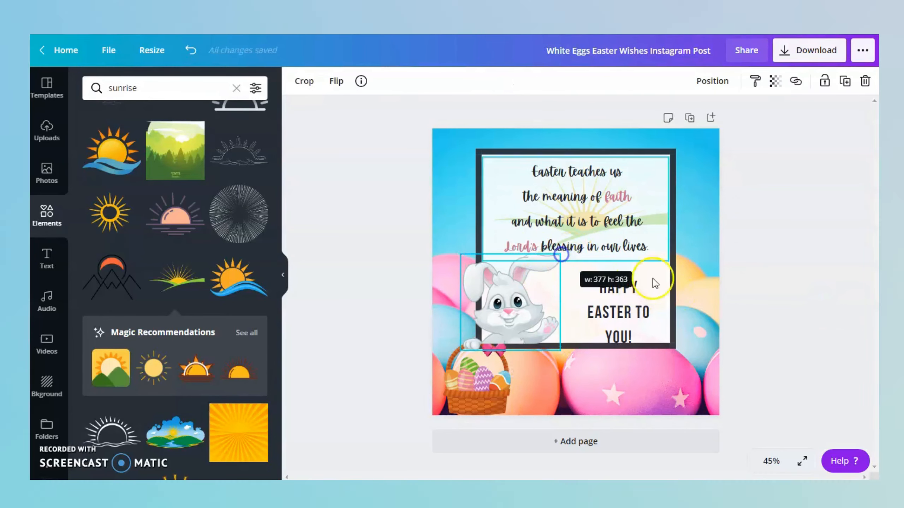
pyautogui.click(615, 310)
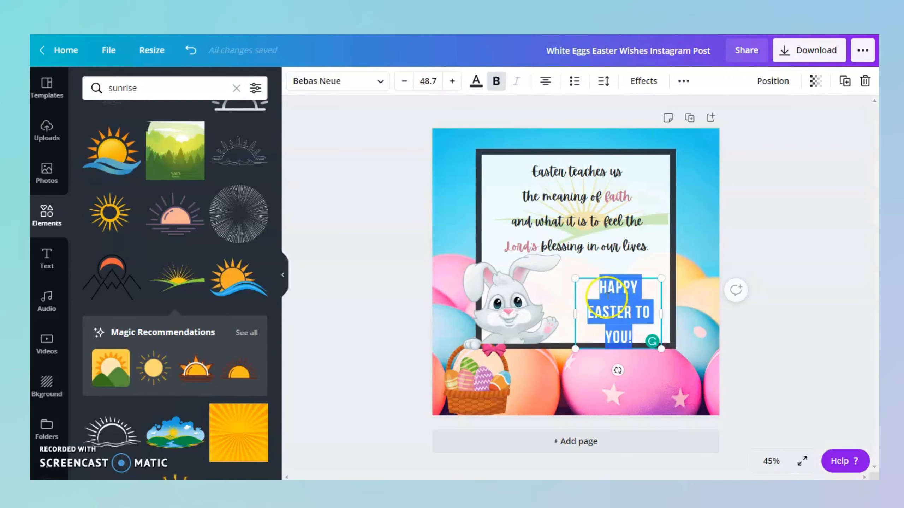
pyautogui.moveTo(573, 277); pyautogui.dragTo(561, 266)
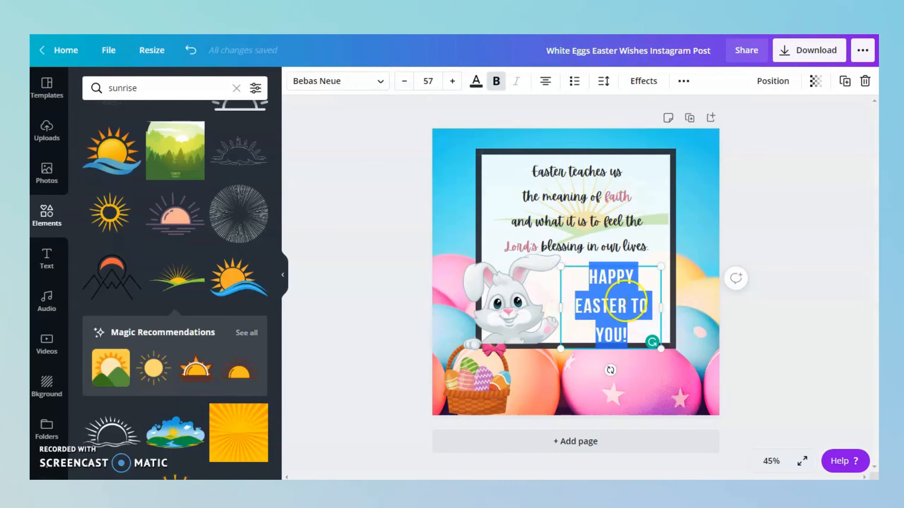
pyautogui.click(661, 308)
pyautogui.moveTo(662, 308); pyautogui.dragTo(677, 312)
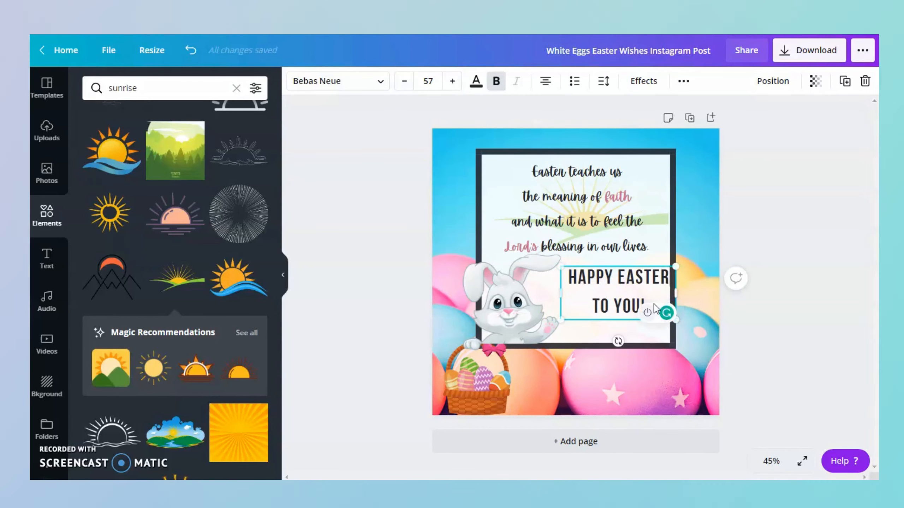
# Replace "YOU" with "EVERYBUNNY" in the greeting and shift the text slightly up and left inside the frame
pyautogui.click(620, 303)
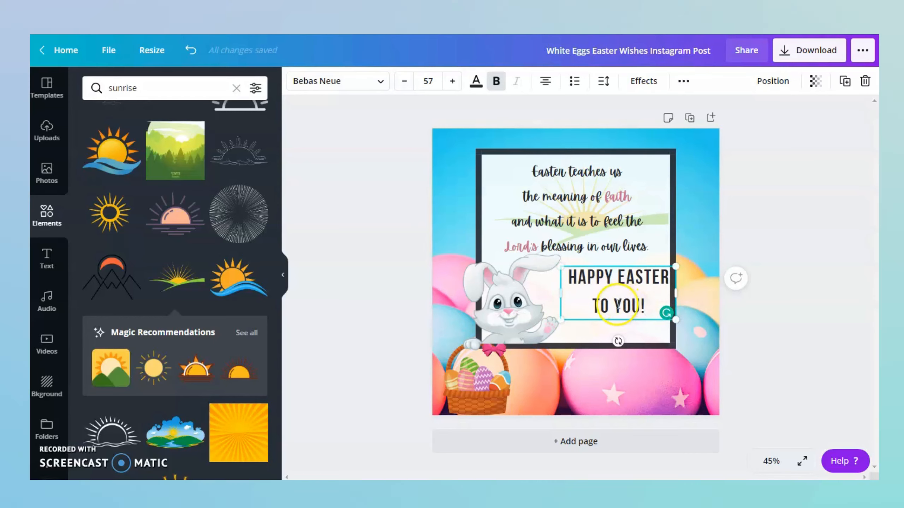
pyautogui.moveTo(614, 305); pyautogui.dragTo(638, 308)
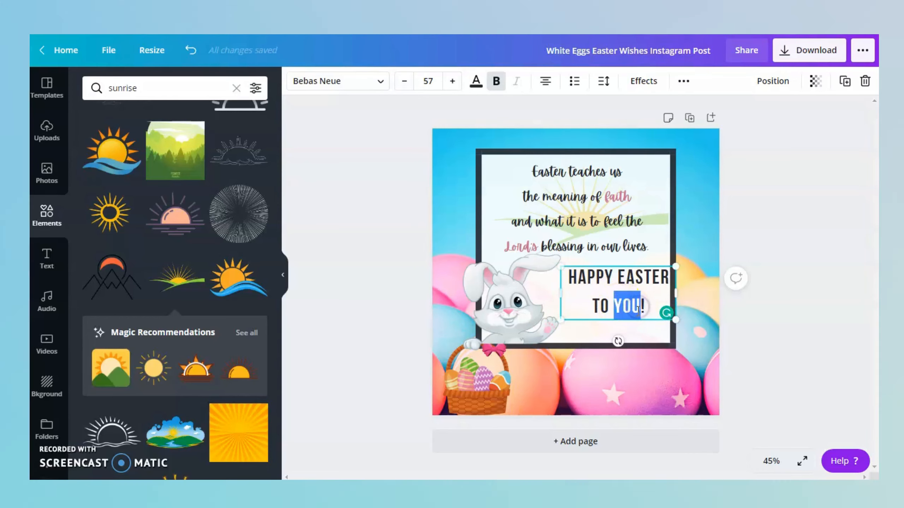
pyautogui.write('EVER')
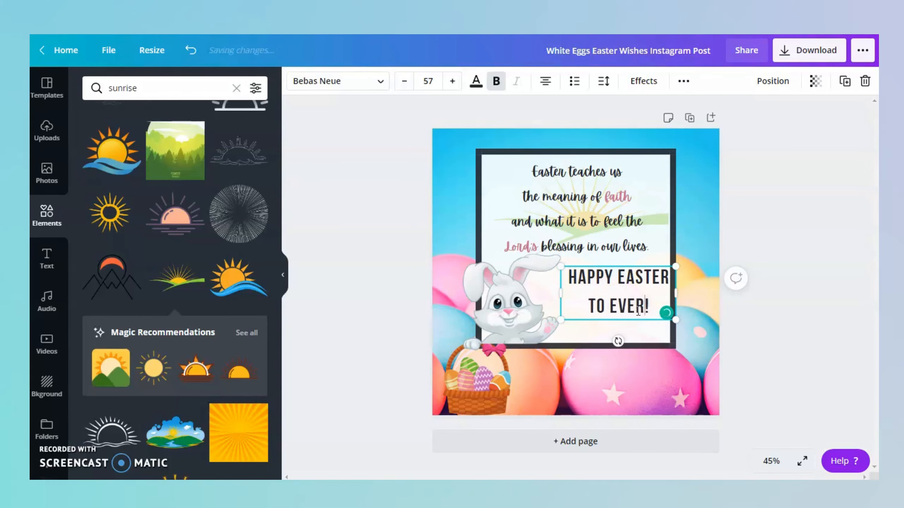
pyautogui.write('YBUNNY')
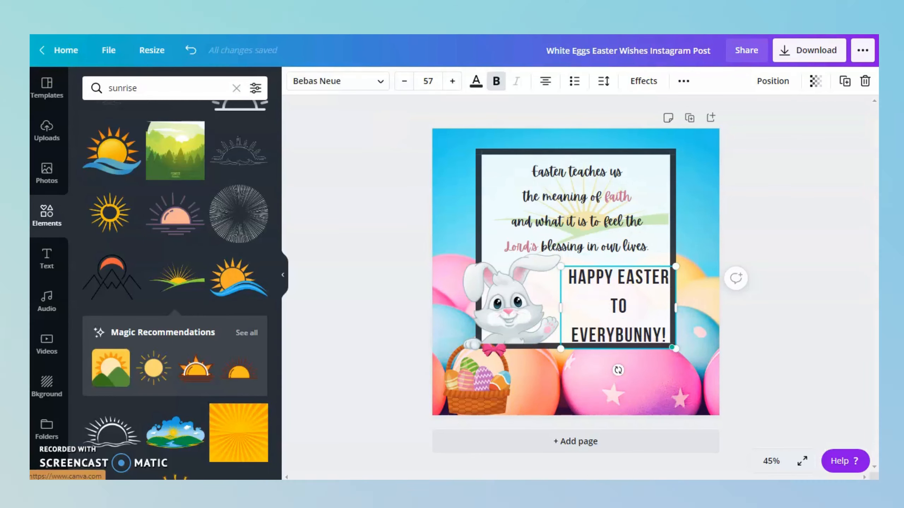
pyautogui.click(606, 297)
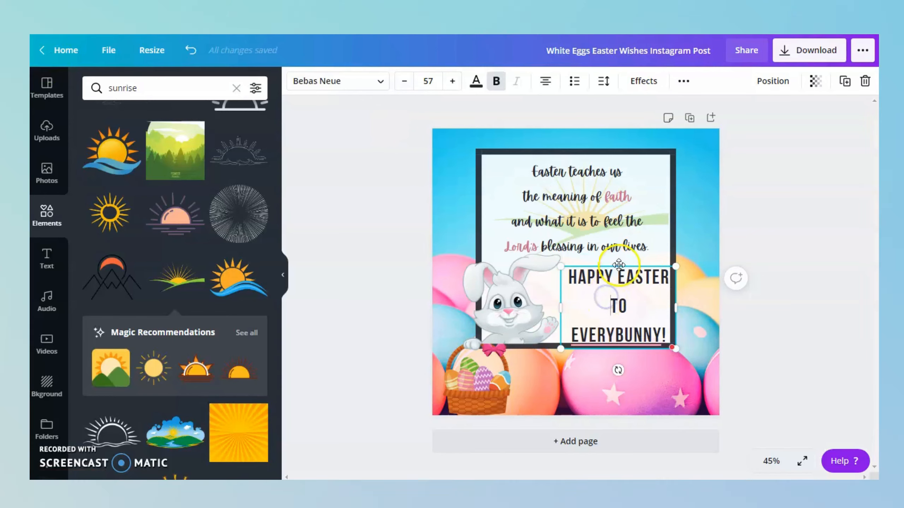
pyautogui.moveTo(609, 264); pyautogui.dragTo(610, 262)
# Change the font of the "HAPPY EASTER TO EVERYBUNNY!" greeting to Gagalin from the popular fonts
pyautogui.click(421, 79)
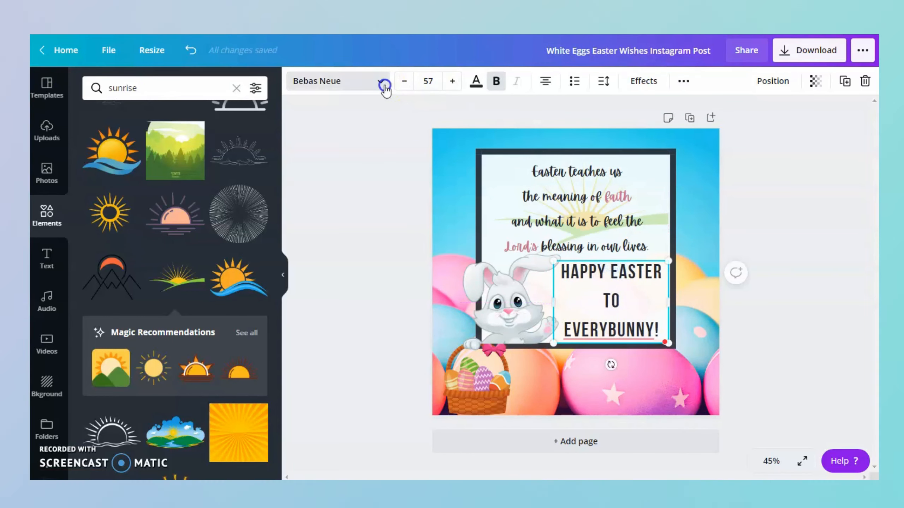
pyautogui.click(383, 85)
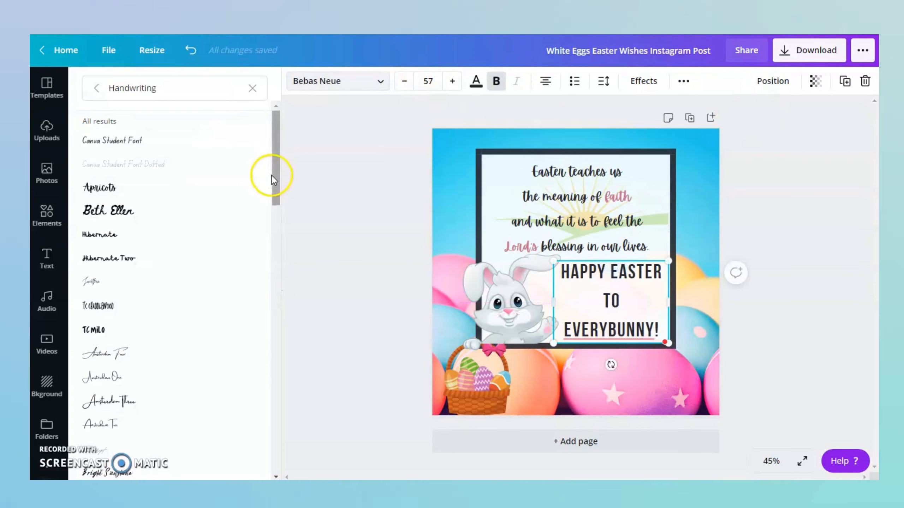
pyautogui.click(252, 88)
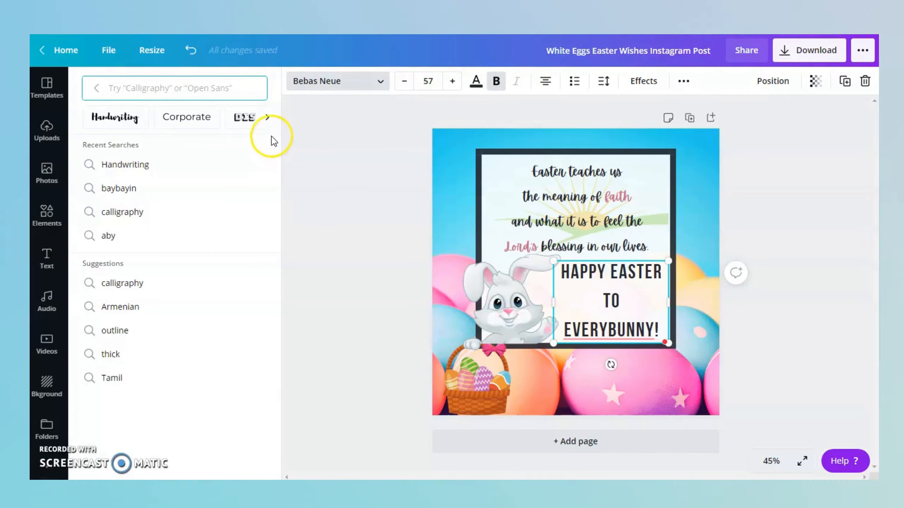
pyautogui.click(96, 88)
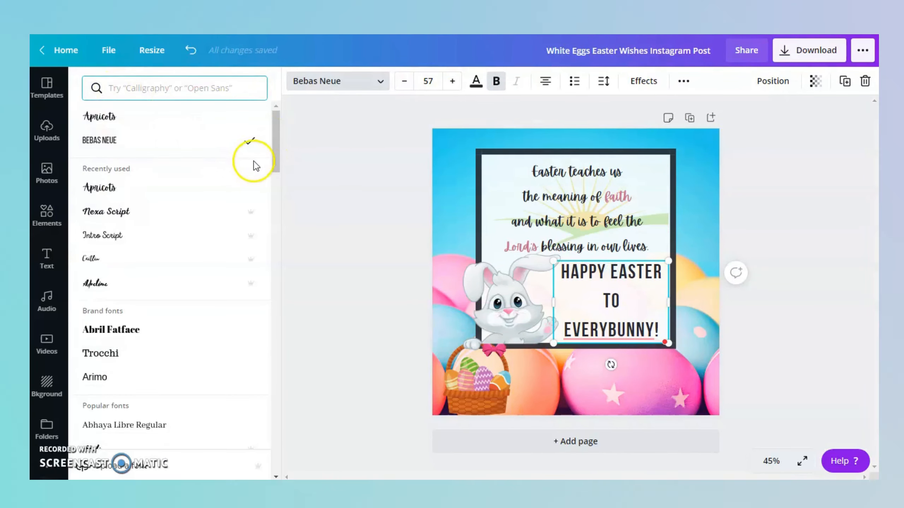
pyautogui.moveTo(273, 158); pyautogui.dragTo(276, 308)
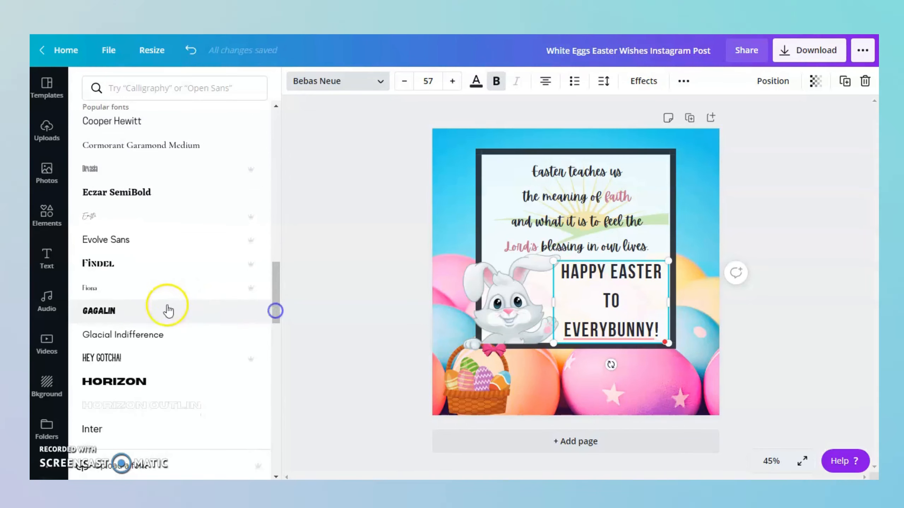
pyautogui.click(115, 312)
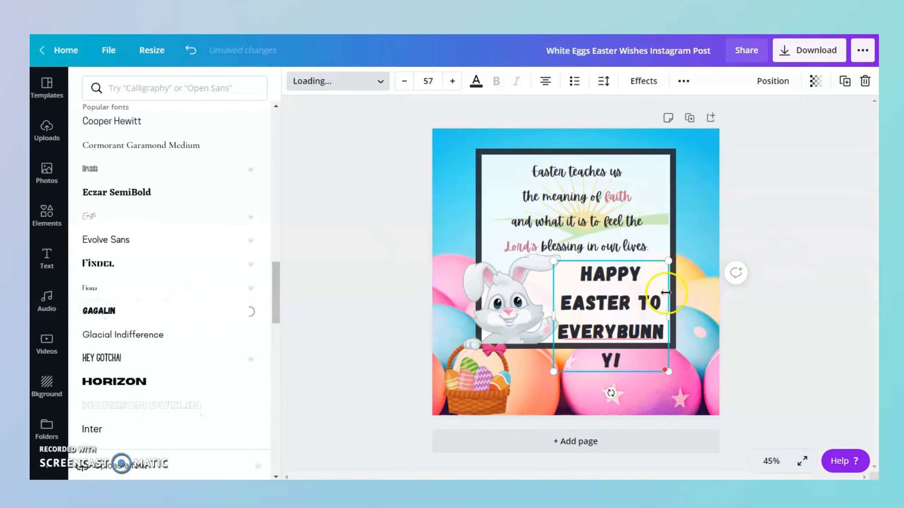
# Scale the greeting down to font size 44.8 and widen its box to the frame's right border, keeping "HAPPY EASTER" on one line
pyautogui.moveTo(669, 312); pyautogui.dragTo(690, 313)
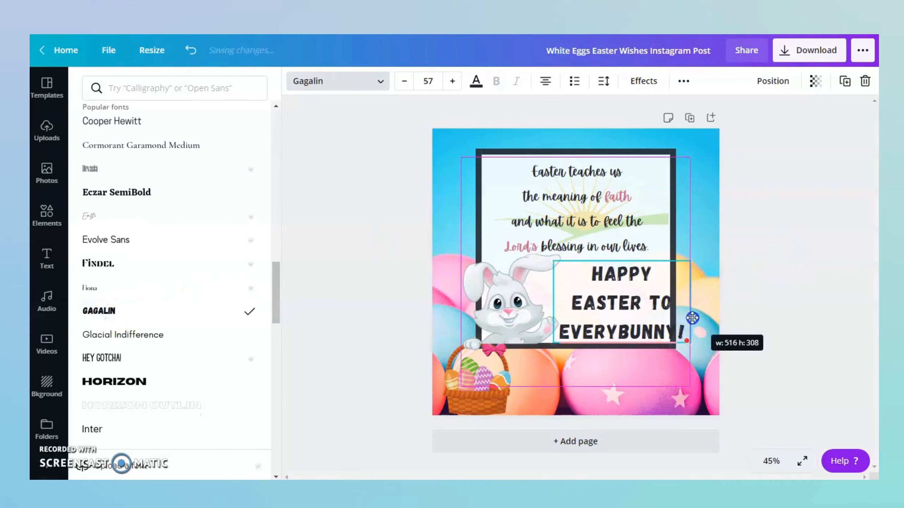
pyautogui.moveTo(684, 267); pyautogui.dragTo(663, 273)
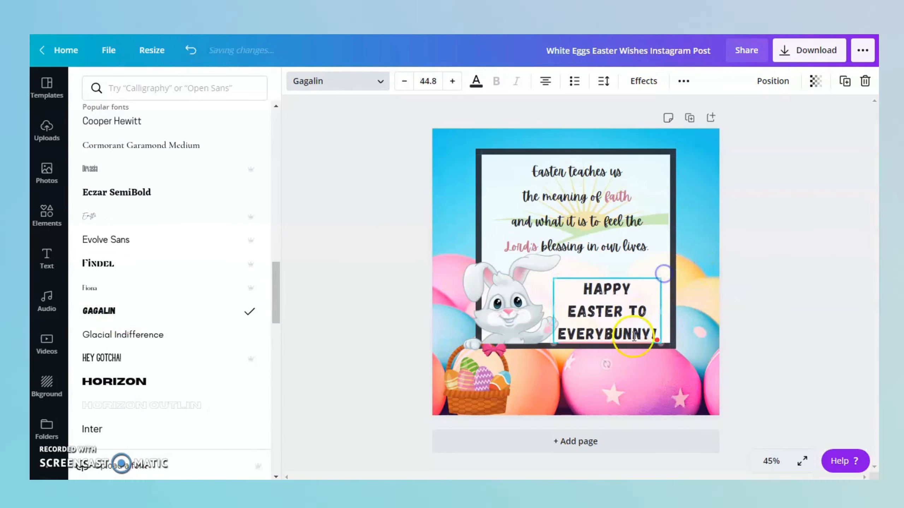
pyautogui.moveTo(663, 310); pyautogui.dragTo(684, 310)
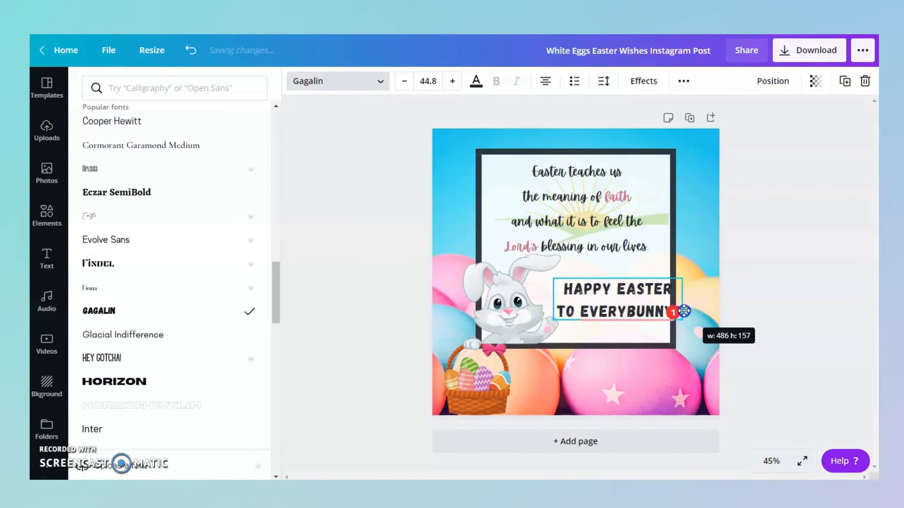
pyautogui.moveTo(688, 311); pyautogui.dragTo(678, 312)
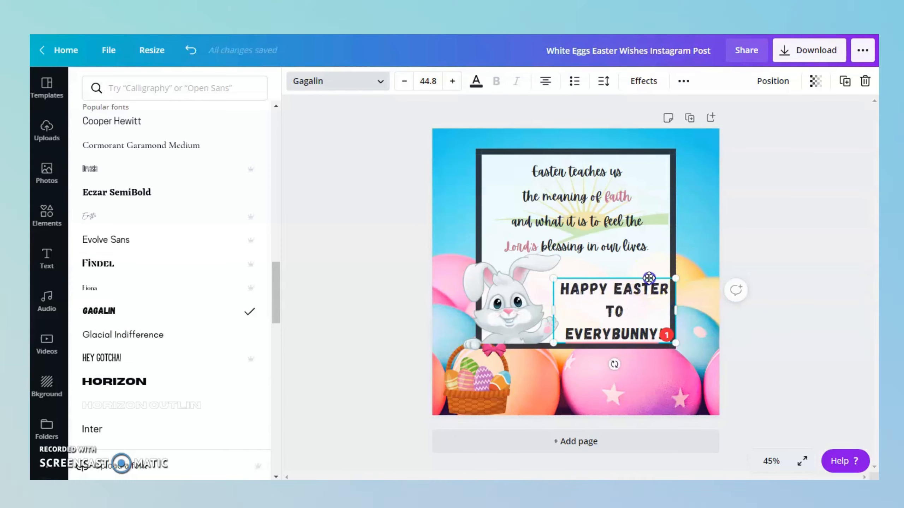
# Move the "HAPPY EASTER TO EVERYBUNNY!" greeting up and left, and scale it down to font size 42.2 inside the frame
pyautogui.moveTo(651, 276); pyautogui.dragTo(637, 267)
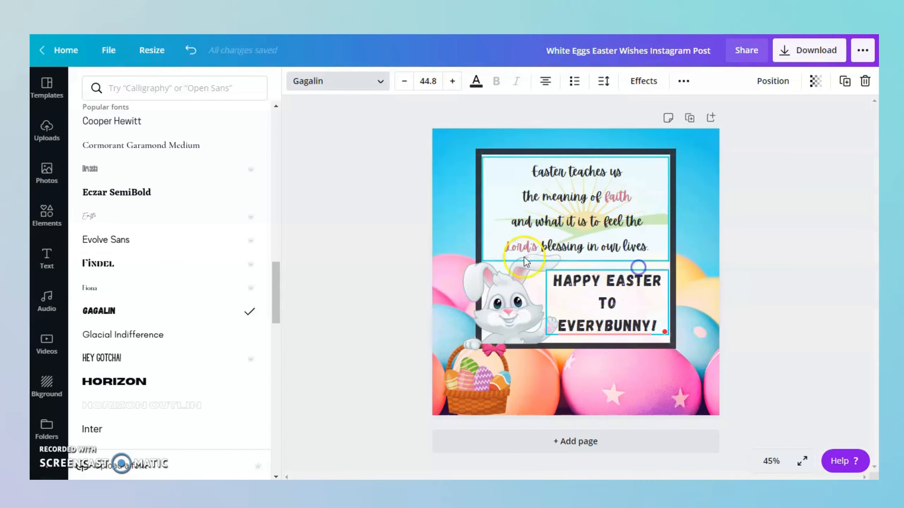
pyautogui.click(543, 271)
pyautogui.moveTo(549, 274); pyautogui.dragTo(552, 275)
pyautogui.click(606, 296)
# Recolour the greeting text with the dark plum from the photo colours
pyautogui.click(476, 81)
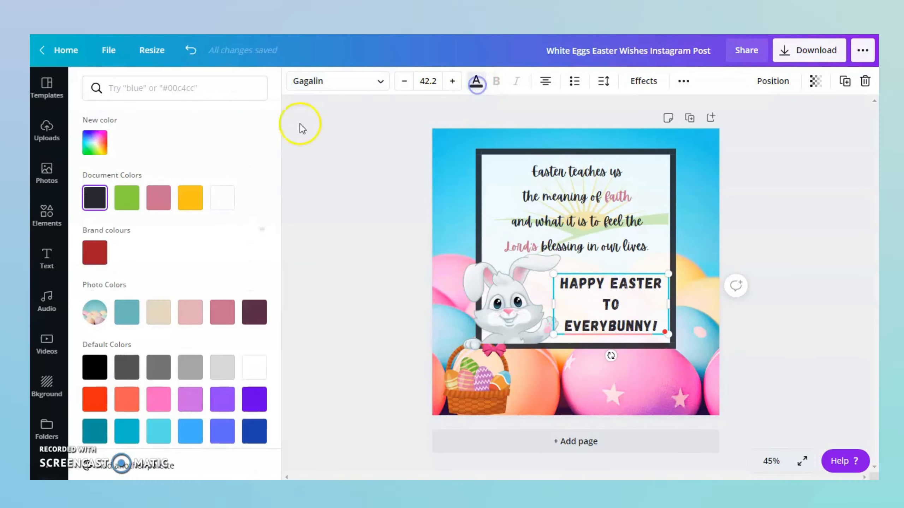
pyautogui.click(255, 312)
pyautogui.click(653, 295)
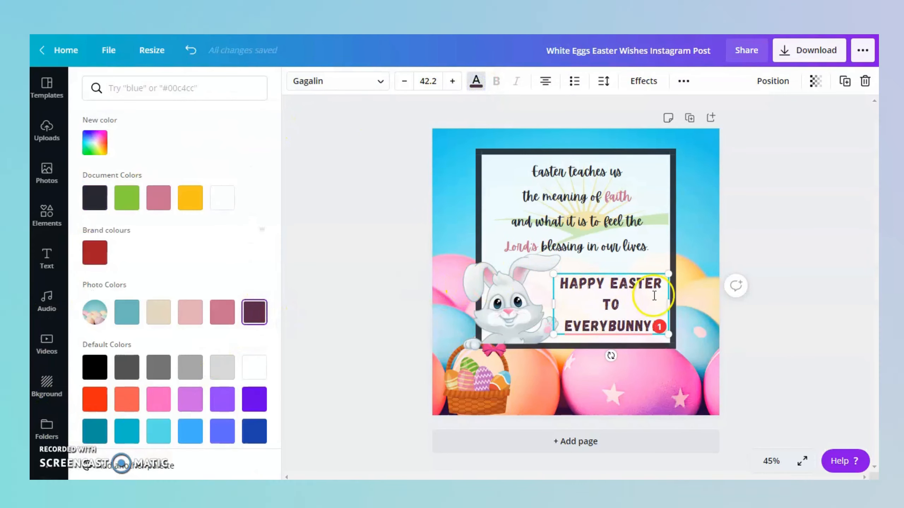
# Duplicate the greeting, lay the copy over the original, colour it dark teal, and offset it slightly up and right for a shadow effect
pyautogui.click(846, 83)
pyautogui.moveTo(587, 318); pyautogui.dragTo(581, 313)
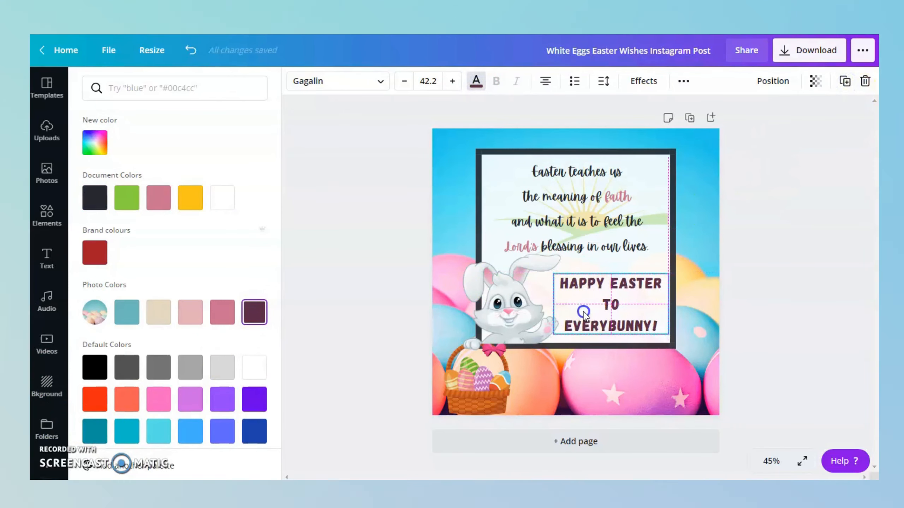
pyautogui.click(96, 427)
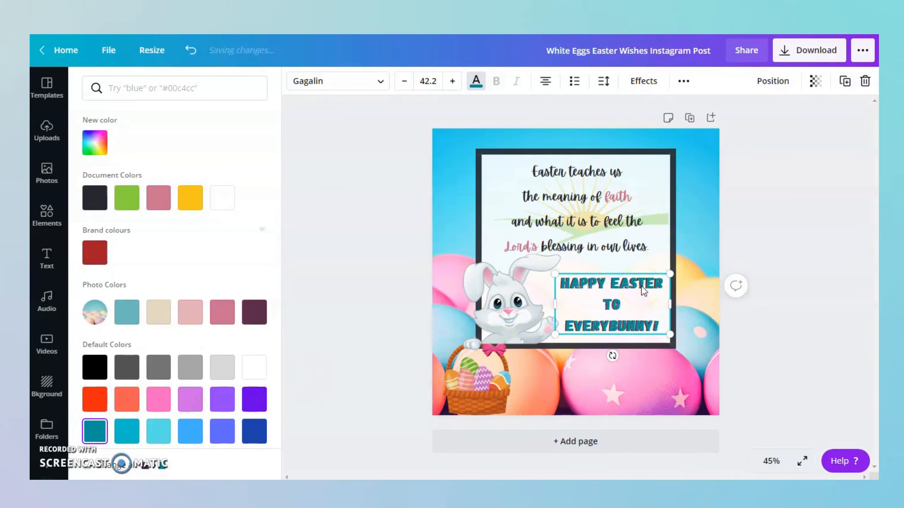
pyautogui.press('Up')
pyautogui.press('Right')
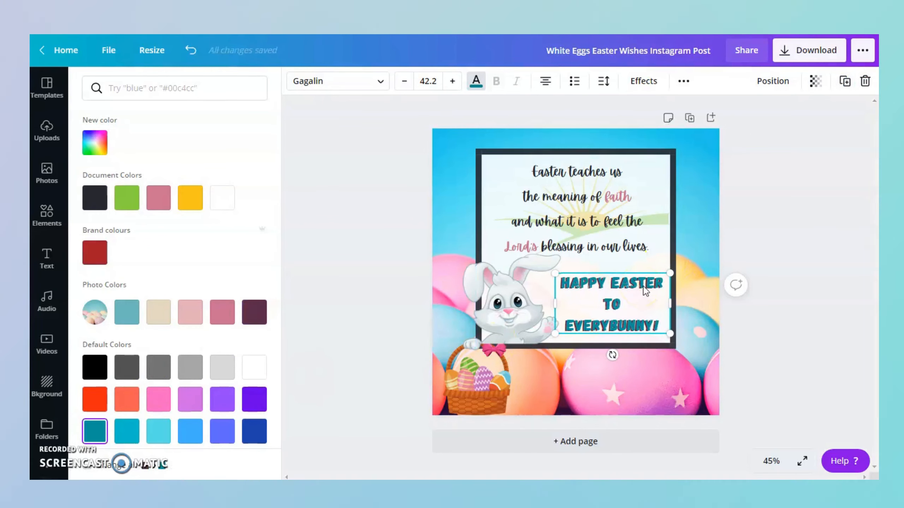
pyautogui.click(803, 227)
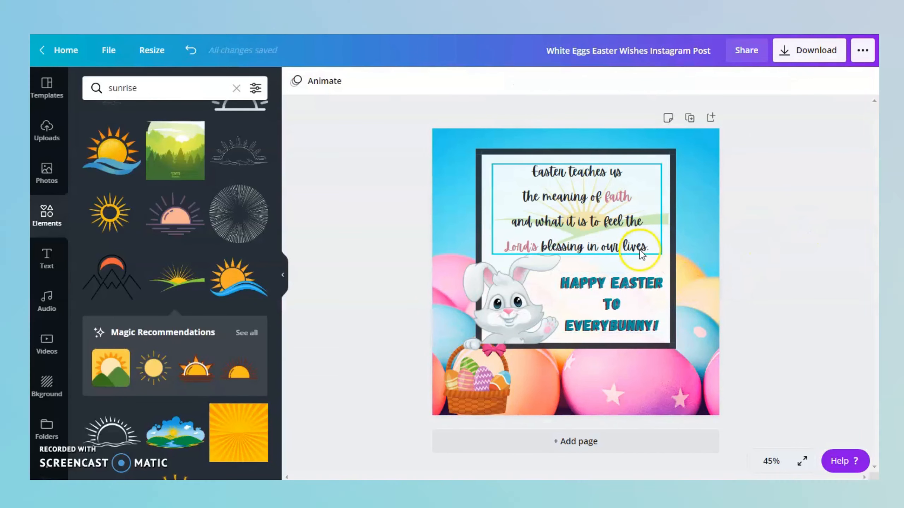
# Replace the "sunrise" elements search with a search for "animated bunny"
pyautogui.click(513, 300)
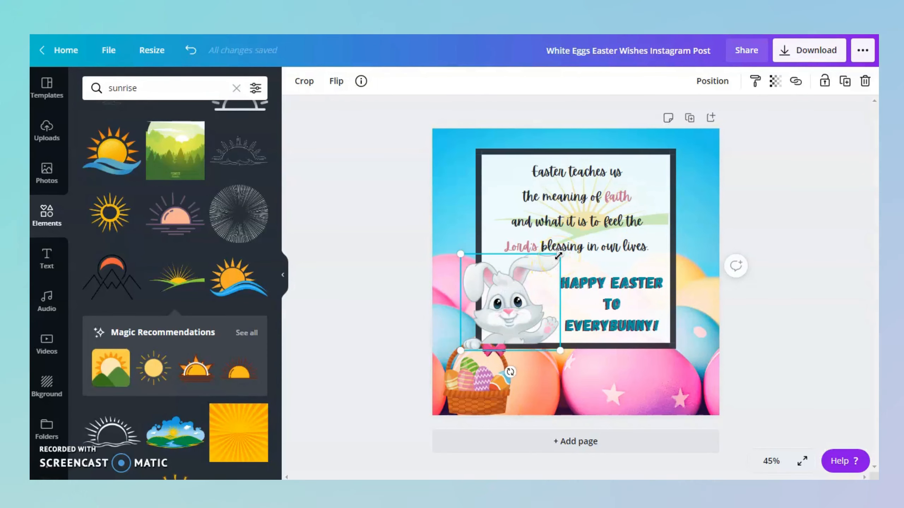
pyautogui.click(755, 280)
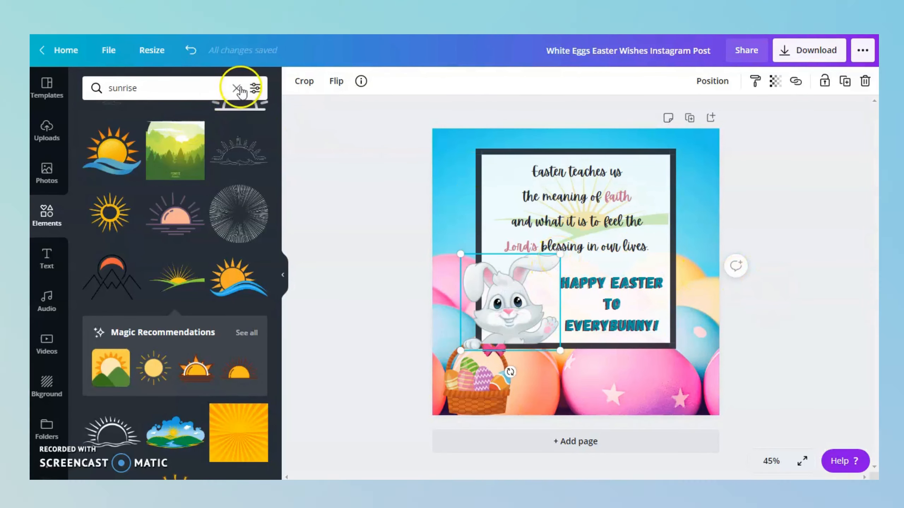
pyautogui.click(236, 88)
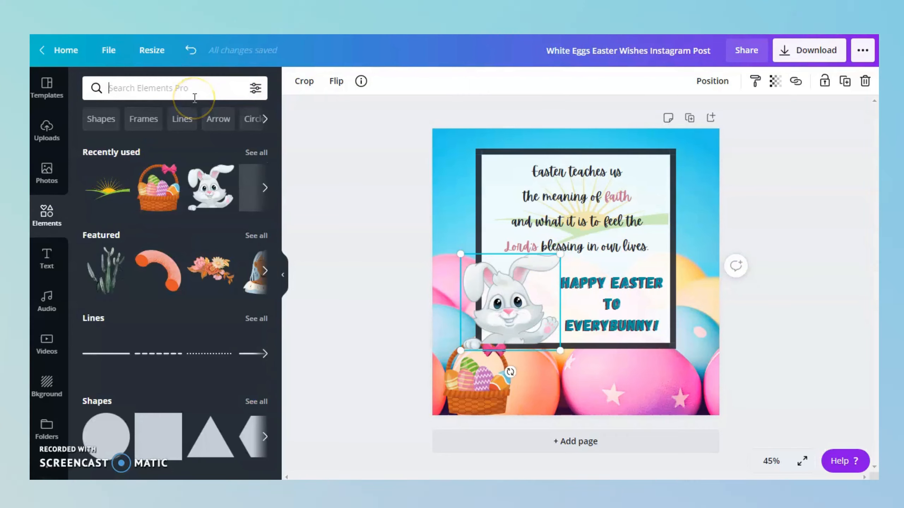
pyautogui.write('bunny')
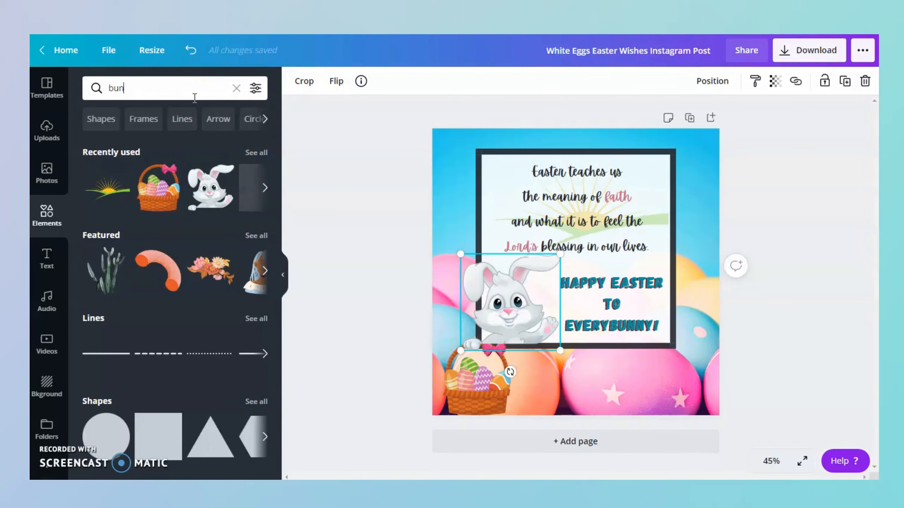
pyautogui.press('BackSpace')
pyautogui.press('BackSpace')
pyautogui.press('BackSpace')
pyautogui.write('animate')
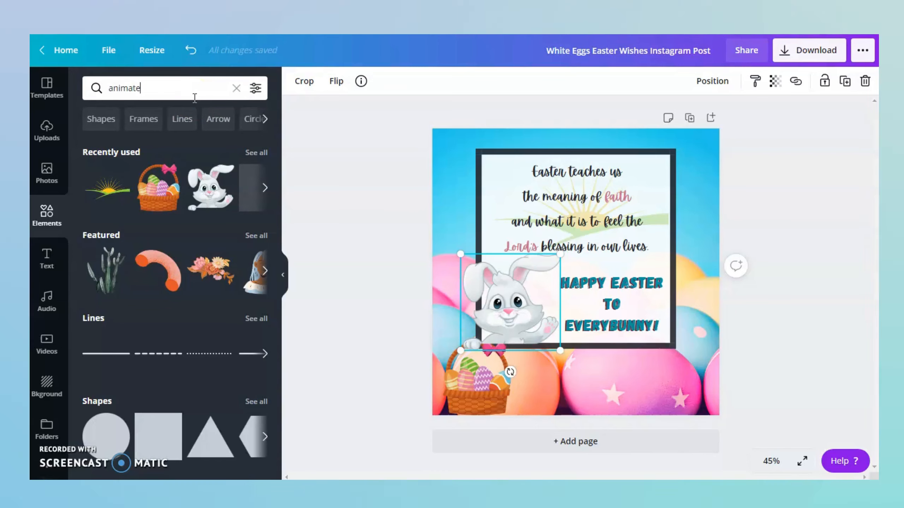
pyautogui.write('d bunny')
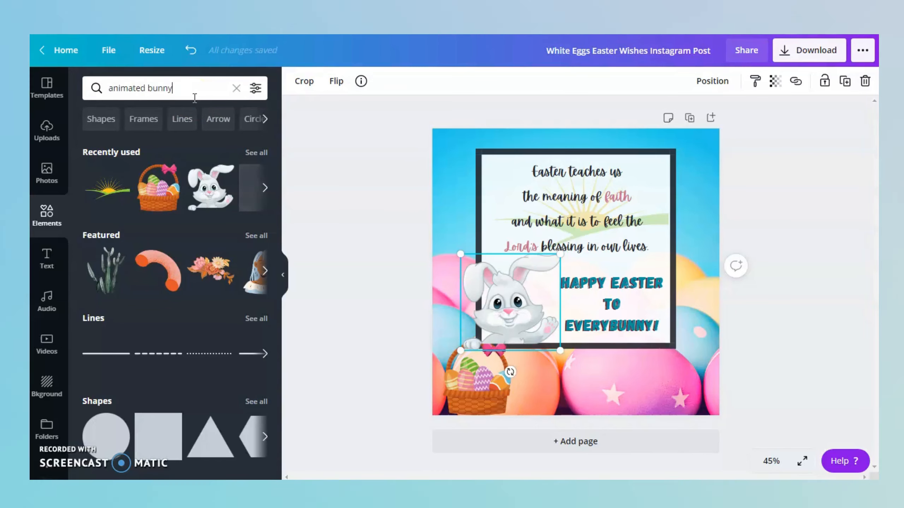
pyautogui.press('Return')
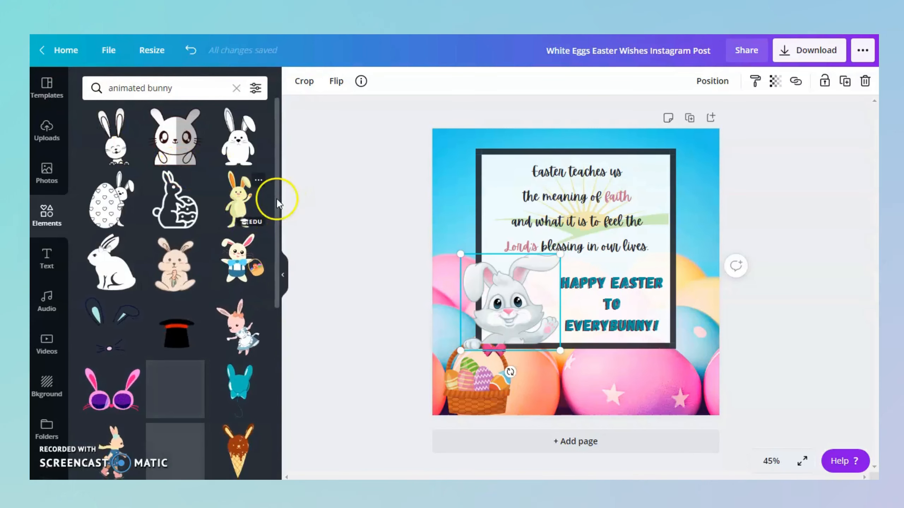
# Browse the animated bunny graphics and add the outlined bunny ears and whiskers sticker to the design
pyautogui.scroll(-6, 238, 224)
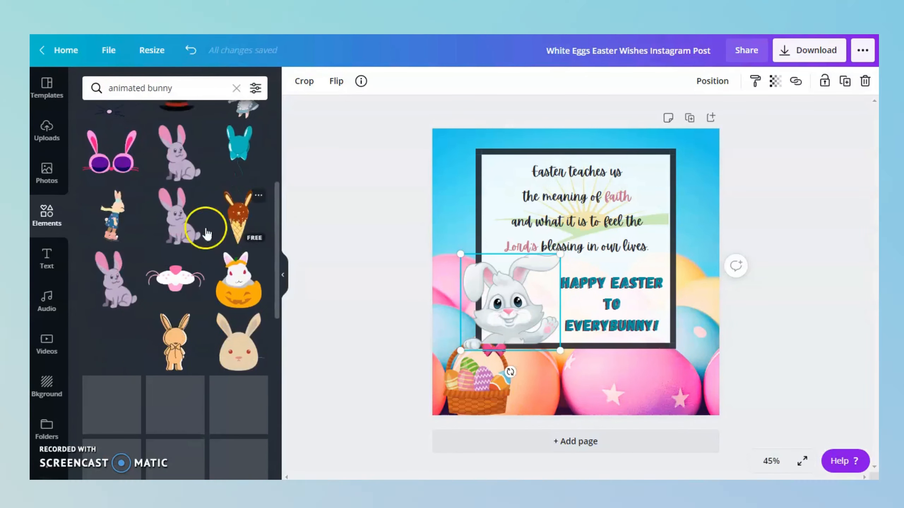
pyautogui.scroll(2, 112, 198)
pyautogui.scroll(-8, 129, 215)
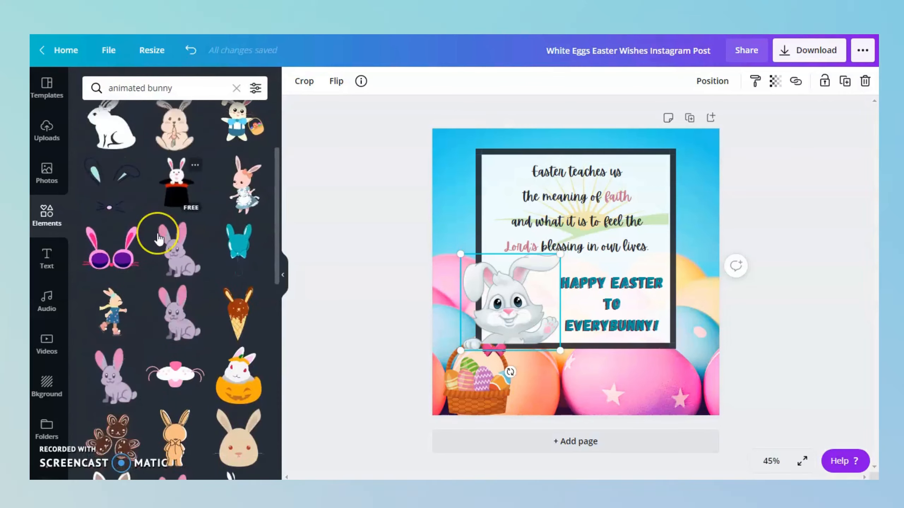
pyautogui.scroll(-3, 159, 239)
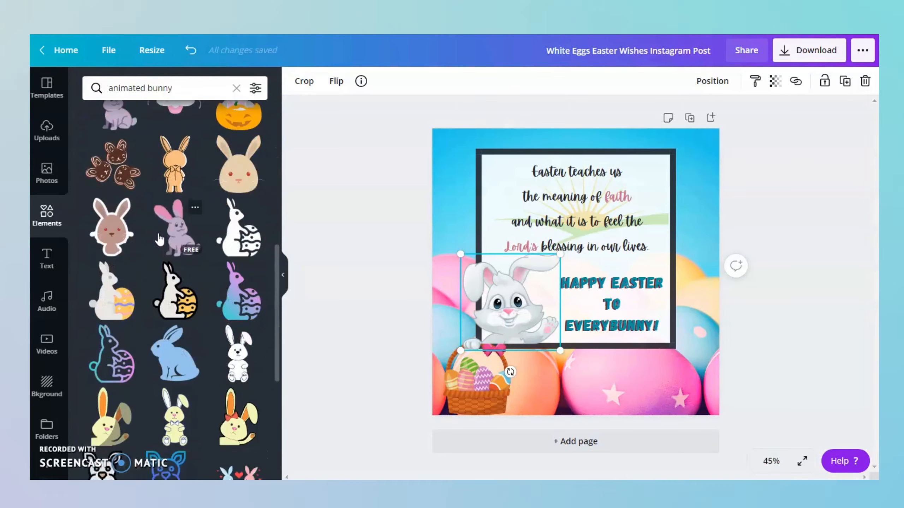
pyautogui.scroll(5, 160, 238)
pyautogui.scroll(3, 159, 238)
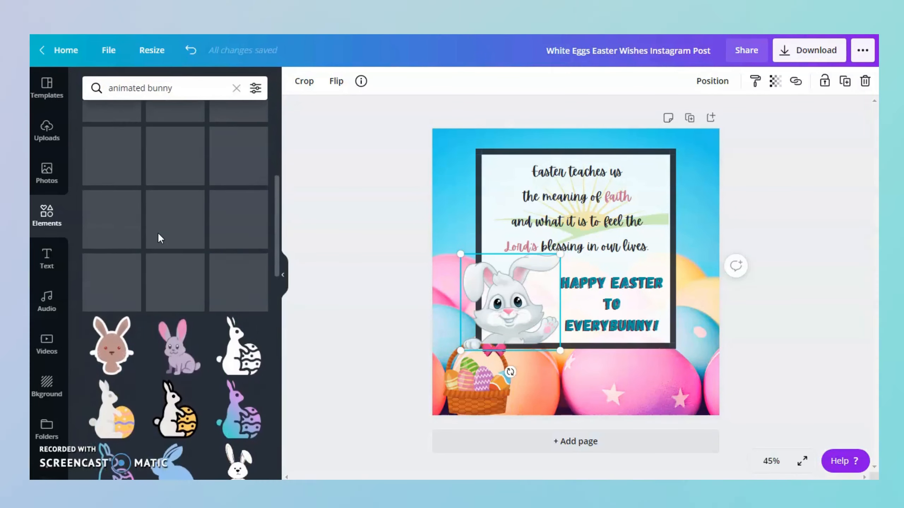
pyautogui.click(116, 331)
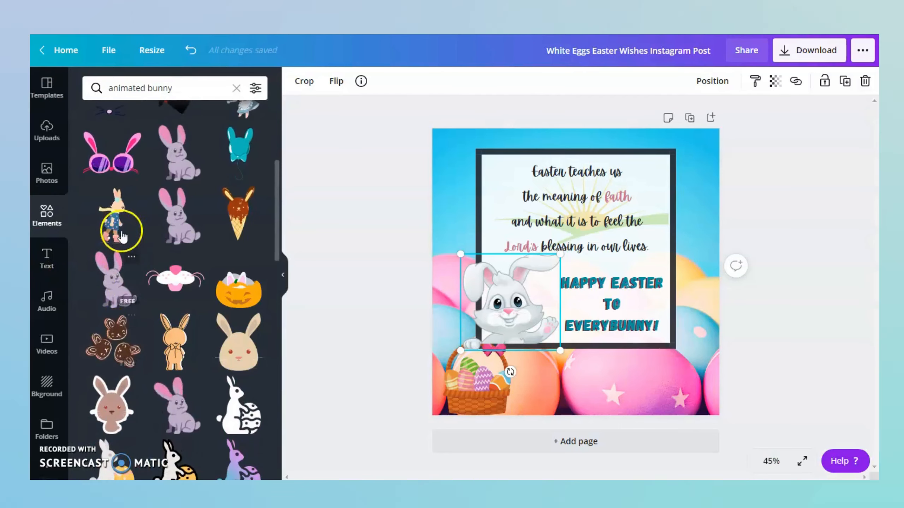
pyautogui.scroll(5, 124, 214)
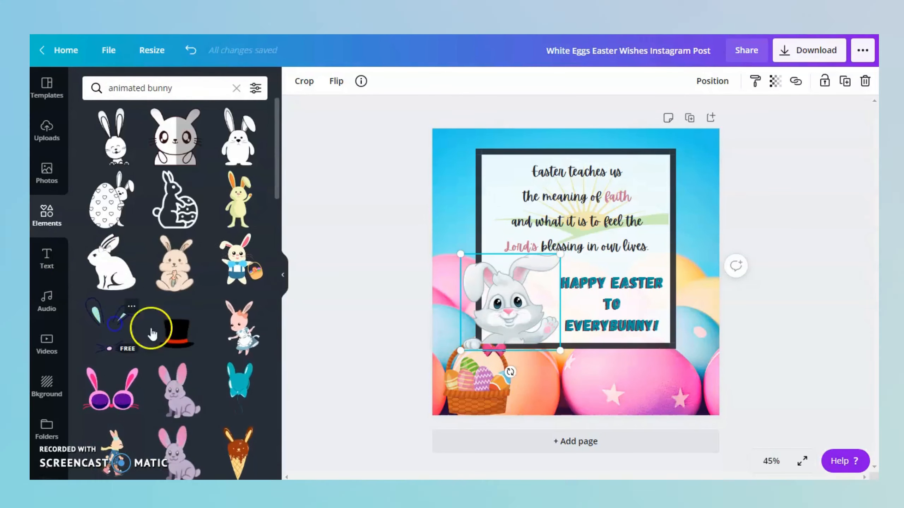
pyautogui.click(151, 333)
# Shrink the bunny ears and whiskers sticker and place it over the "BUNNY" part of "EVERYBUNNY!"
pyautogui.moveTo(460, 159); pyautogui.dragTo(614, 341)
pyautogui.click(656, 360)
pyautogui.moveTo(657, 359); pyautogui.dragTo(635, 322)
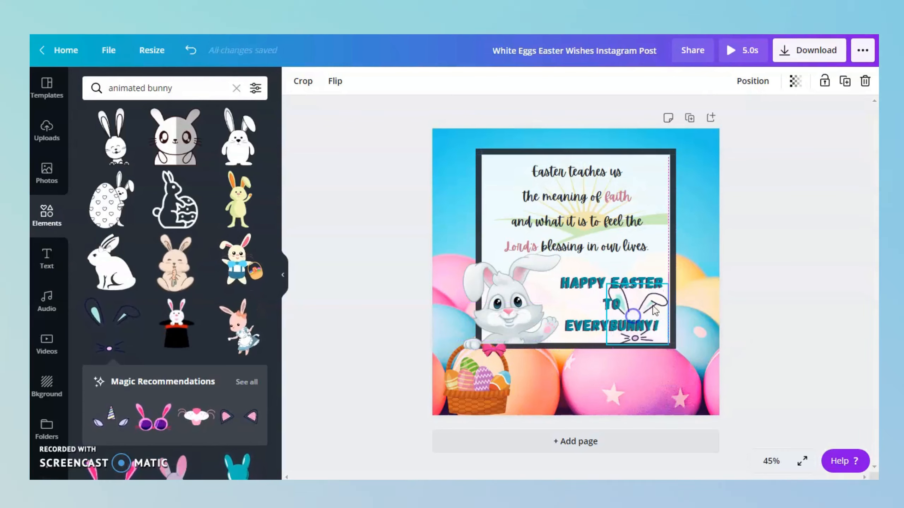
pyautogui.moveTo(664, 295); pyautogui.dragTo(663, 295)
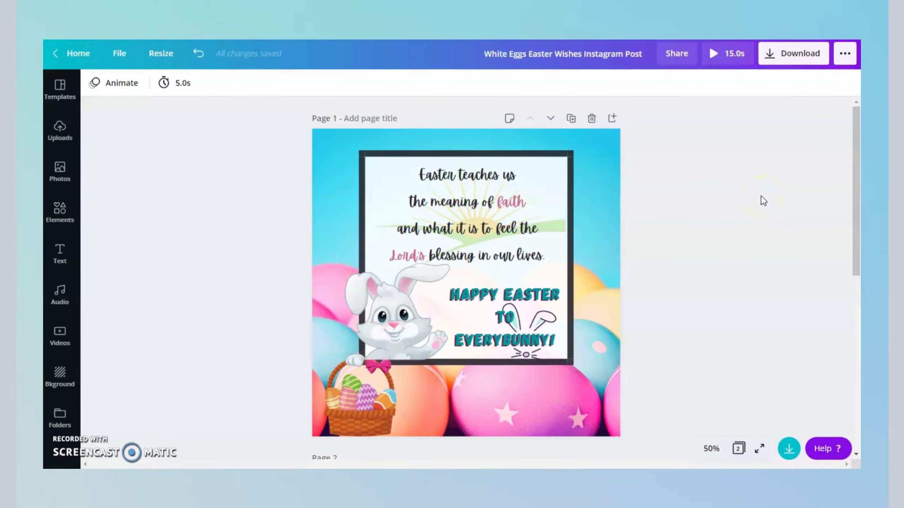
# Download all pages of the design as a GIF and close the list of downloads
pyautogui.click(823, 52)
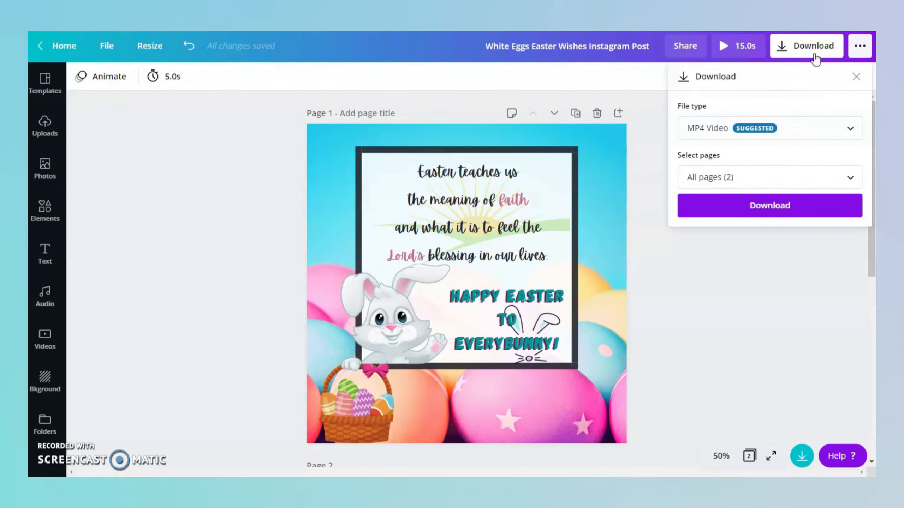
pyautogui.click(804, 136)
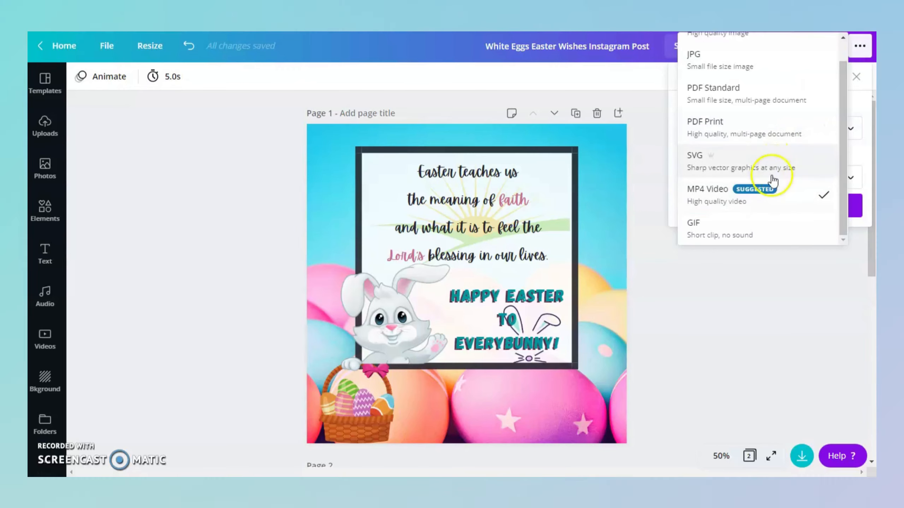
pyautogui.click(764, 203)
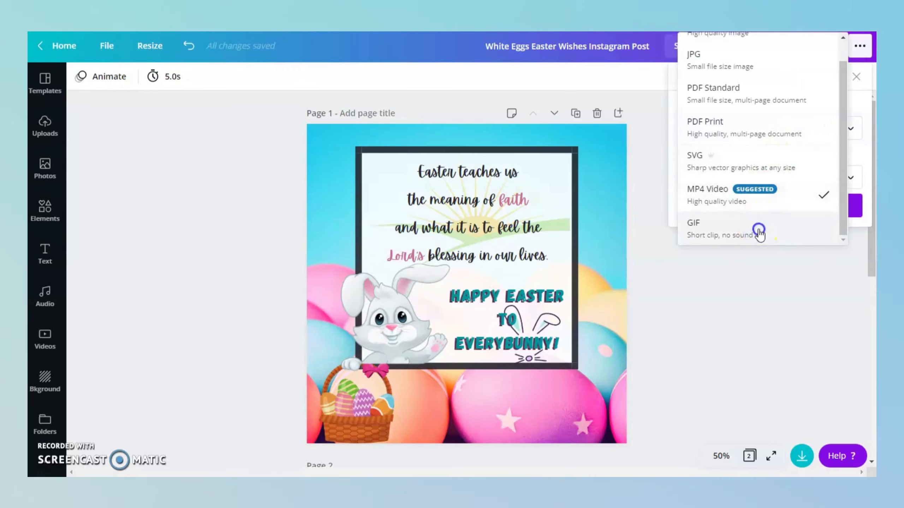
pyautogui.click(760, 232)
pyautogui.click(753, 207)
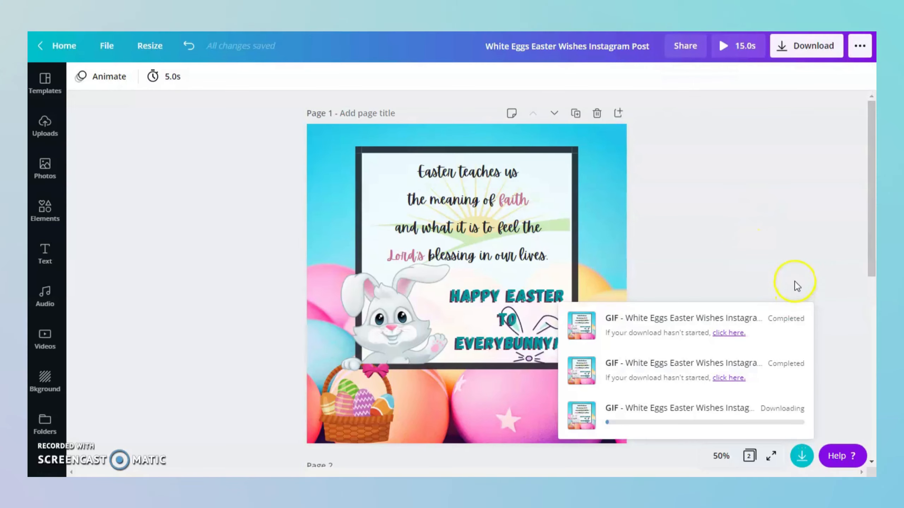
pyautogui.click(800, 456)
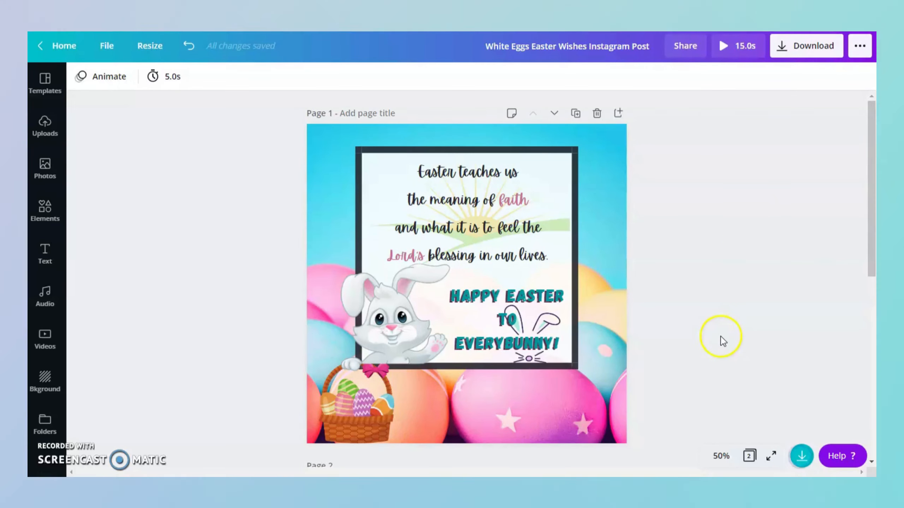
# Review the second page of the design and return to the first page
pyautogui.scroll(-8, 721, 337)
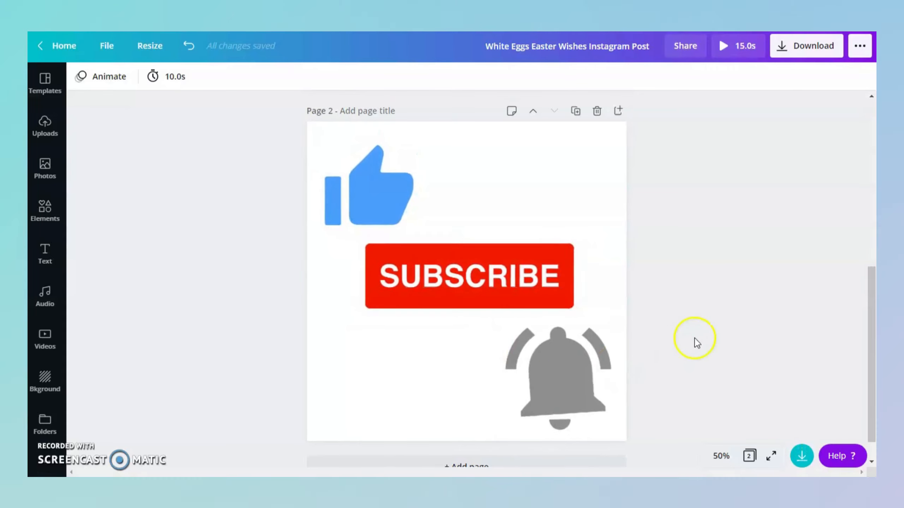
pyautogui.scroll(5, 697, 338)
pyautogui.scroll(3, 697, 337)
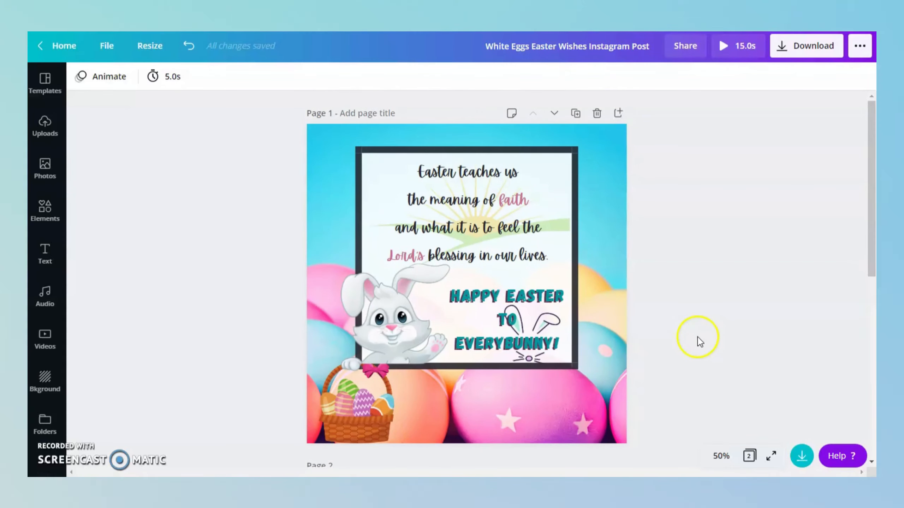